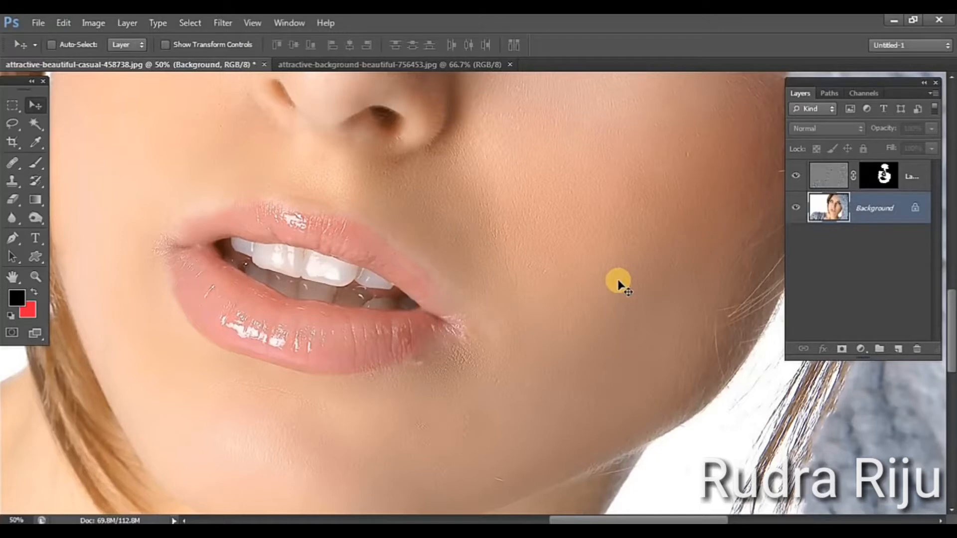
Compare the skin around the mouth and cheek up close with the masked retouch layer hidden and shown
{"action": "left_click", "coordinate": [796, 177]}
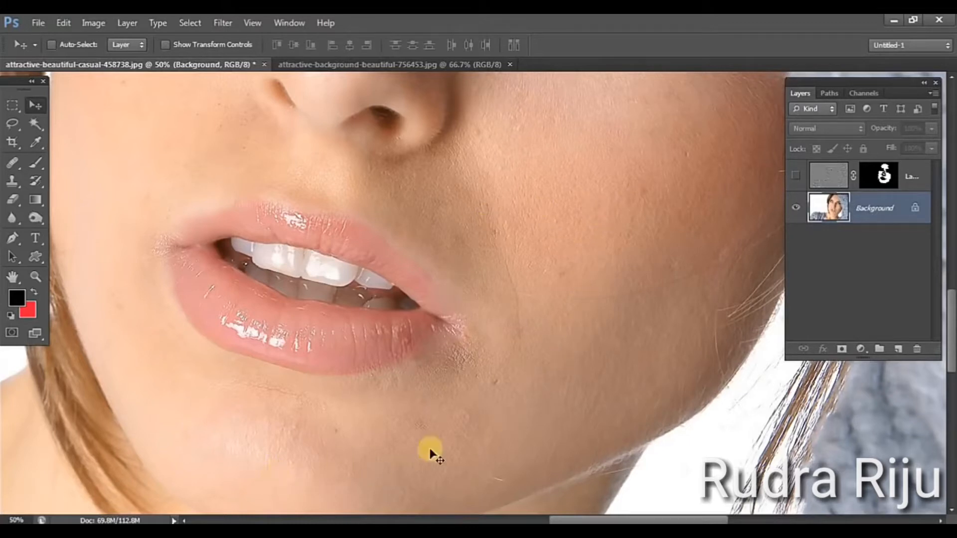
{"action": "left_click", "coordinate": [795, 177]}
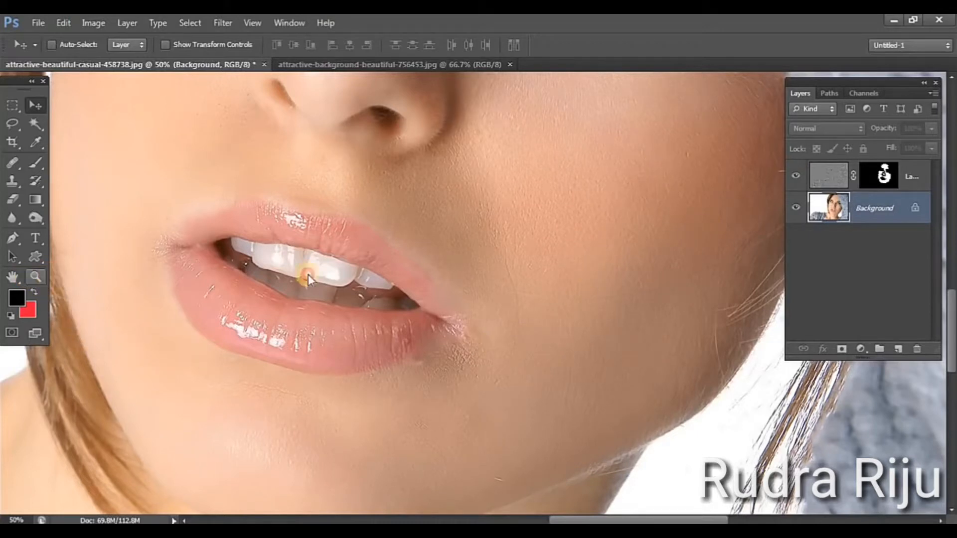
{"action": "key", "text": "z"}
{"action": "left_click", "coordinate": [466, 268]}
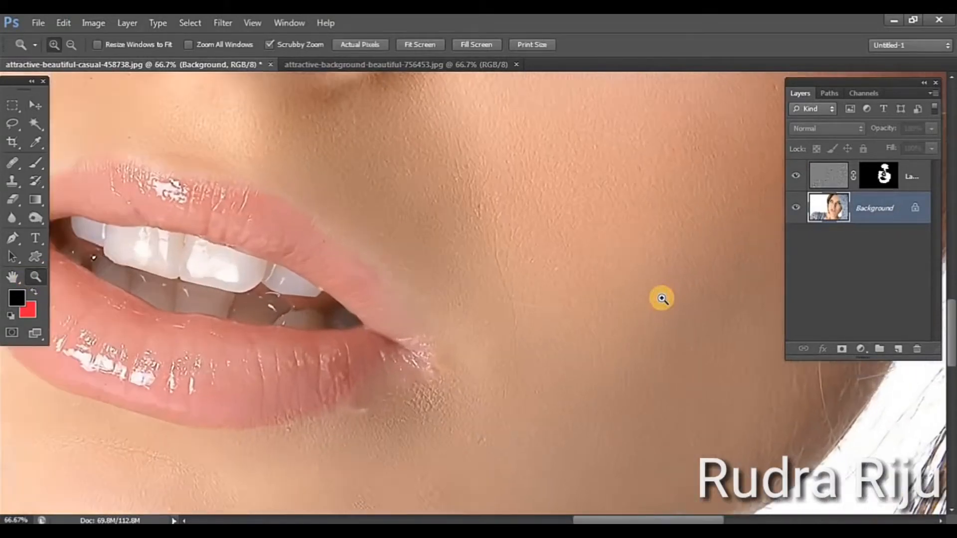
{"action": "left_click", "coordinate": [662, 299]}
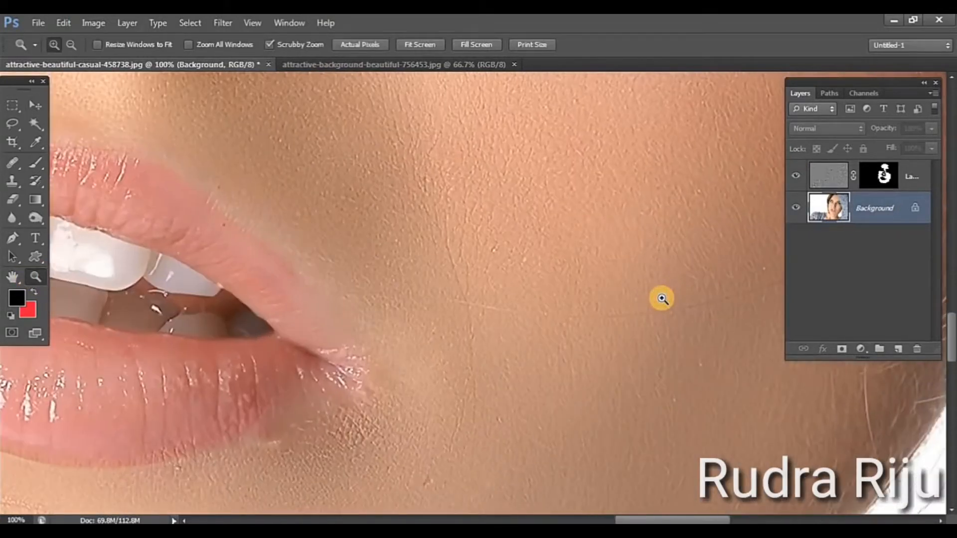
{"action": "left_click", "coordinate": [795, 175]}
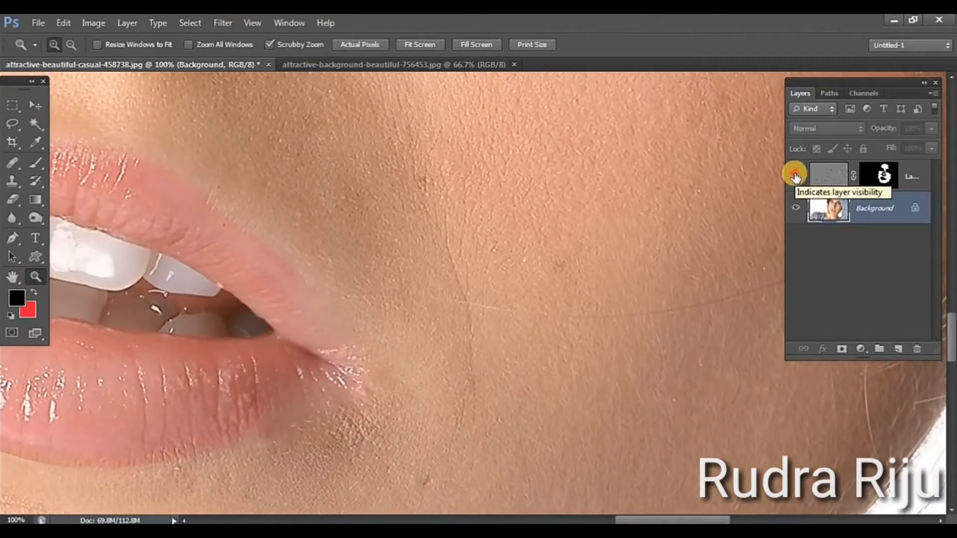
{"action": "left_click", "coordinate": [794, 176]}
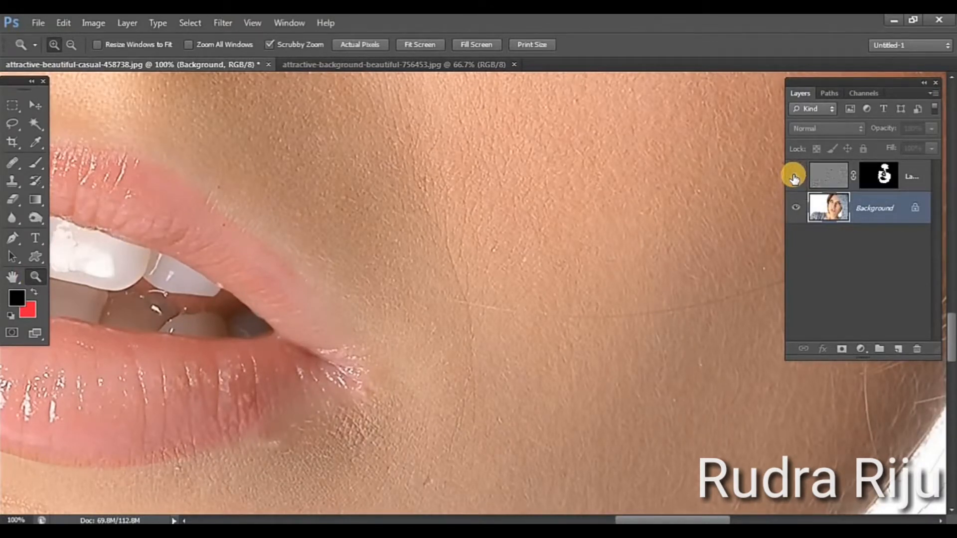
{"action": "left_click", "coordinate": [524, 369], "text": "alt"}
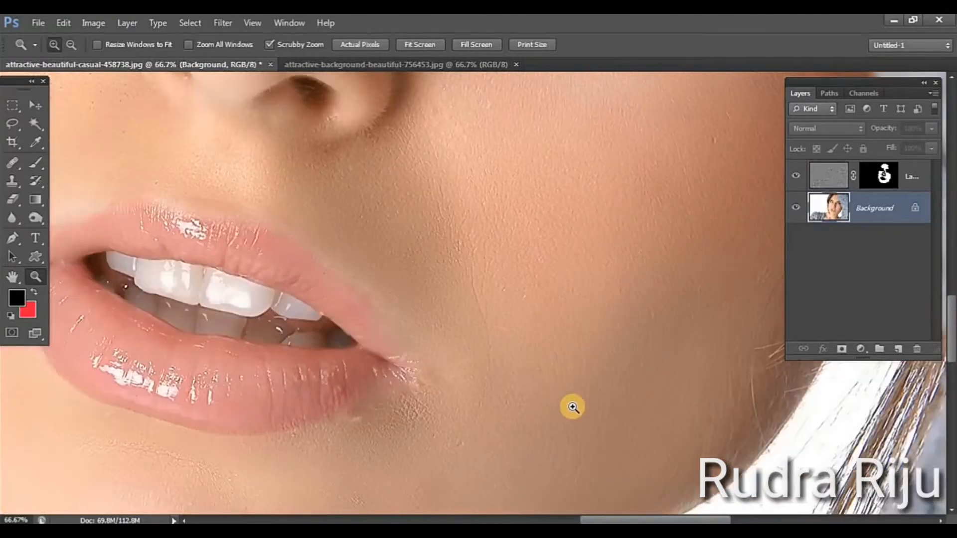
{"action": "left_click", "coordinate": [572, 408], "text": "alt"}
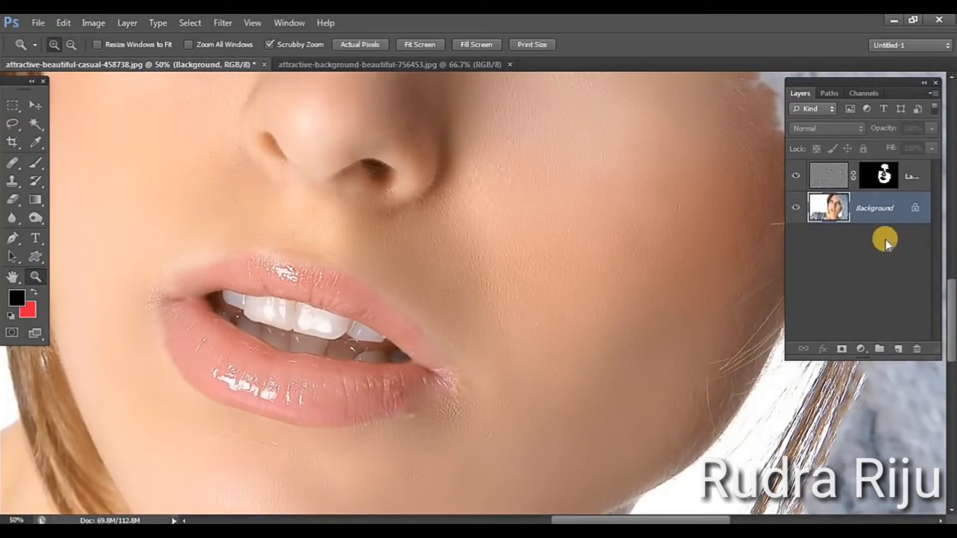
Delete the masked Vivid Light retouch layer above the Background
{"action": "left_click", "coordinate": [919, 177]}
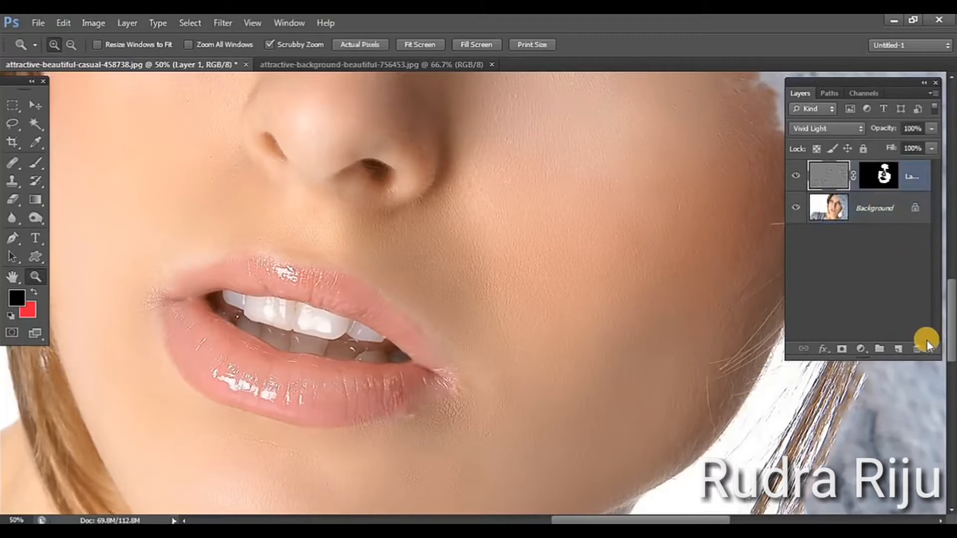
{"action": "left_click", "coordinate": [917, 348]}
{"action": "left_click", "coordinate": [405, 209]}
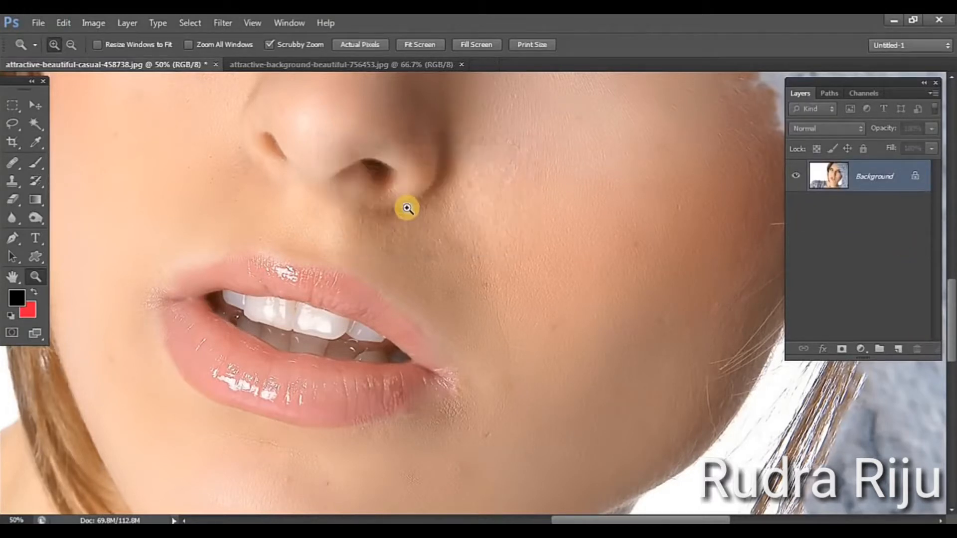
{"action": "left_click", "coordinate": [284, 248], "text": "alt"}
{"action": "left_click", "coordinate": [375, 235], "text": "alt"}
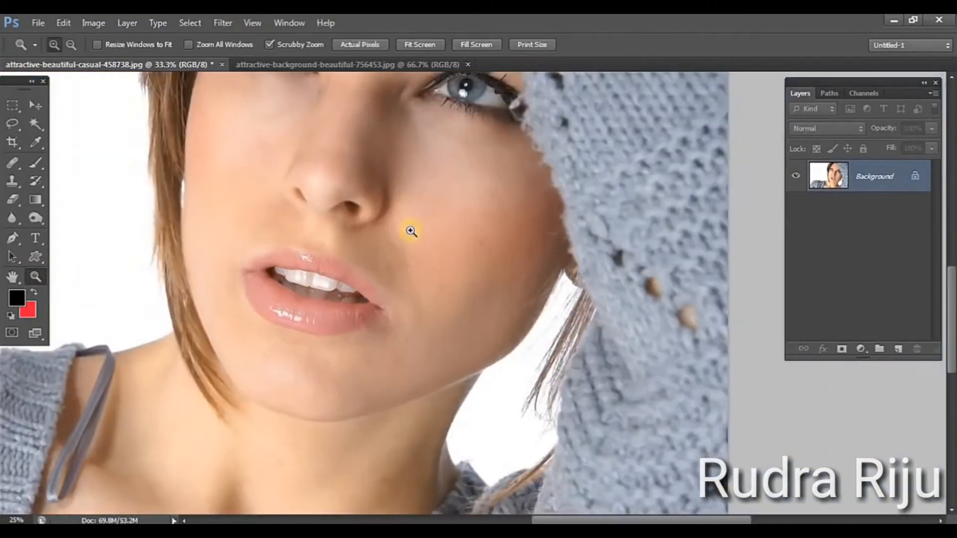
{"action": "left_click", "coordinate": [618, 286], "text": "alt"}
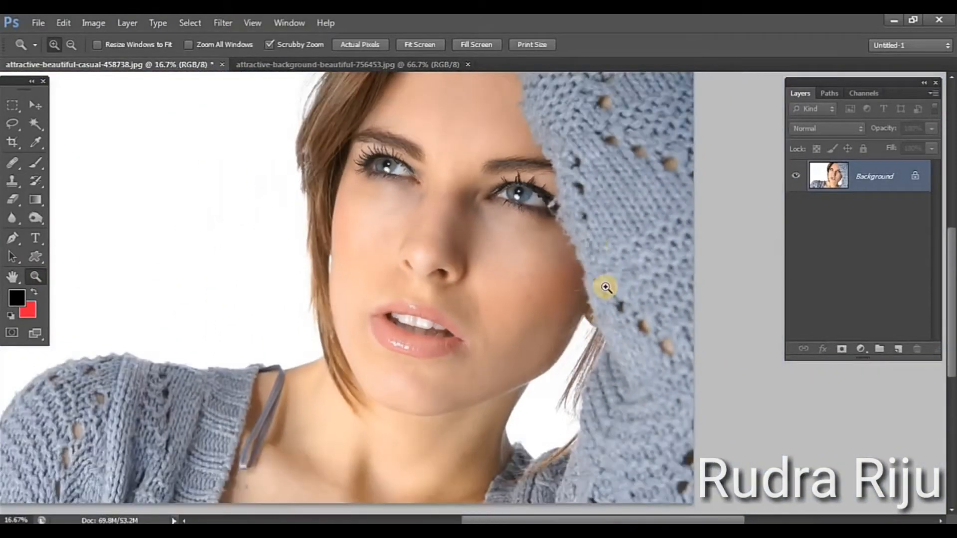
{"action": "left_click_drag", "start_coordinate": [594, 247], "coordinate": [616, 275]}
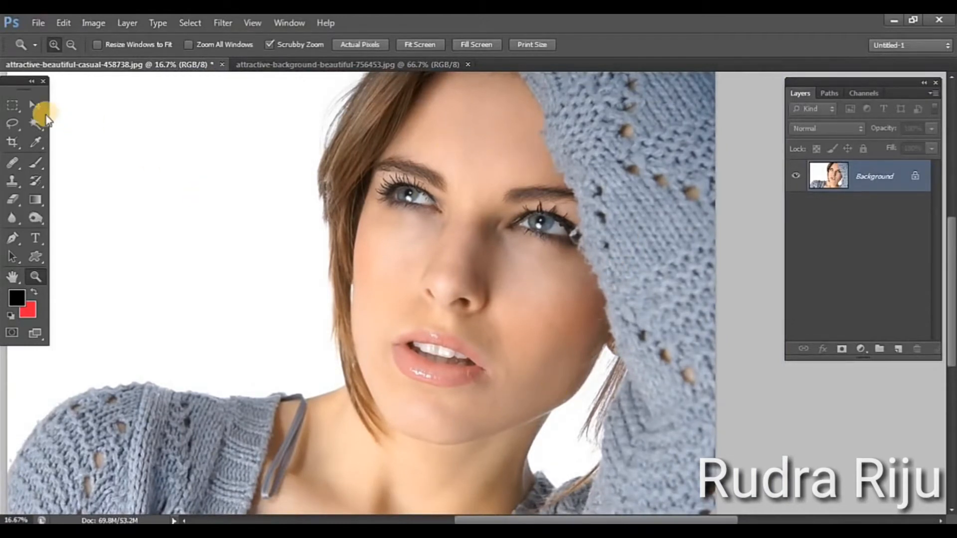
View the other open portrait, attractive-background-beautiful-756453.jpg, and return to attractive-beautiful-casual-458738.jpg
{"action": "left_click", "coordinate": [35, 105]}
{"action": "left_click", "coordinate": [302, 67]}
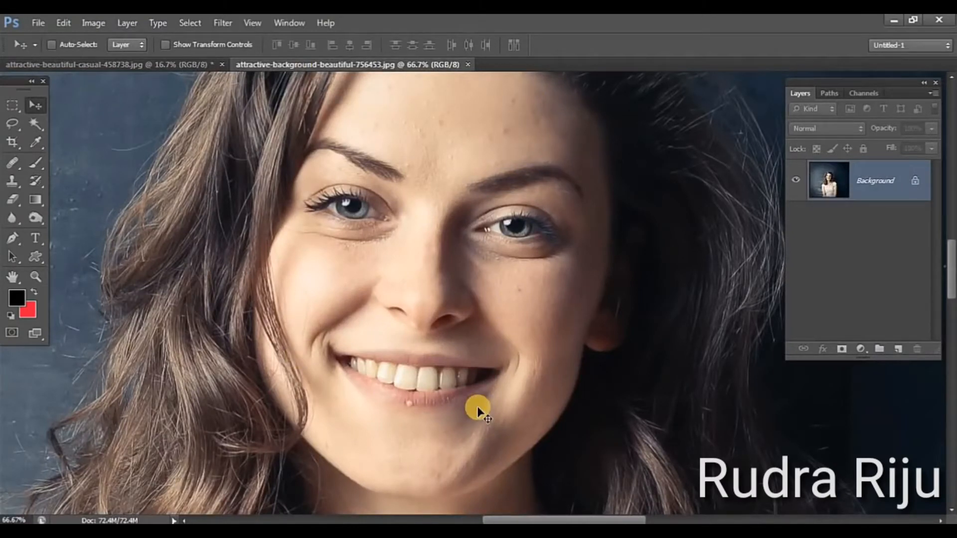
{"action": "left_click", "coordinate": [158, 65]}
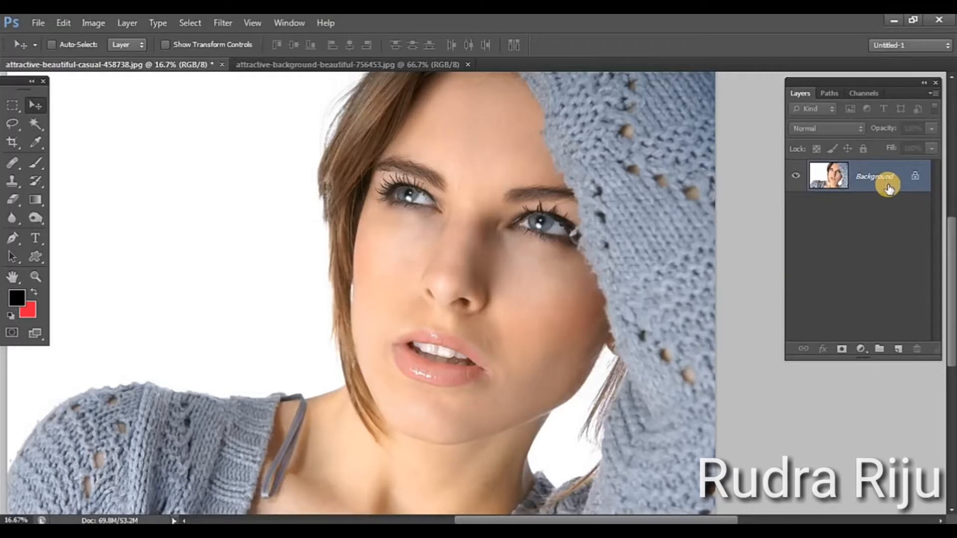
Create an inverted duplicate of the Background layer and set its blend mode to Vivid Light
{"action": "left_click_drag", "start_coordinate": [887, 187], "coordinate": [898, 349]}
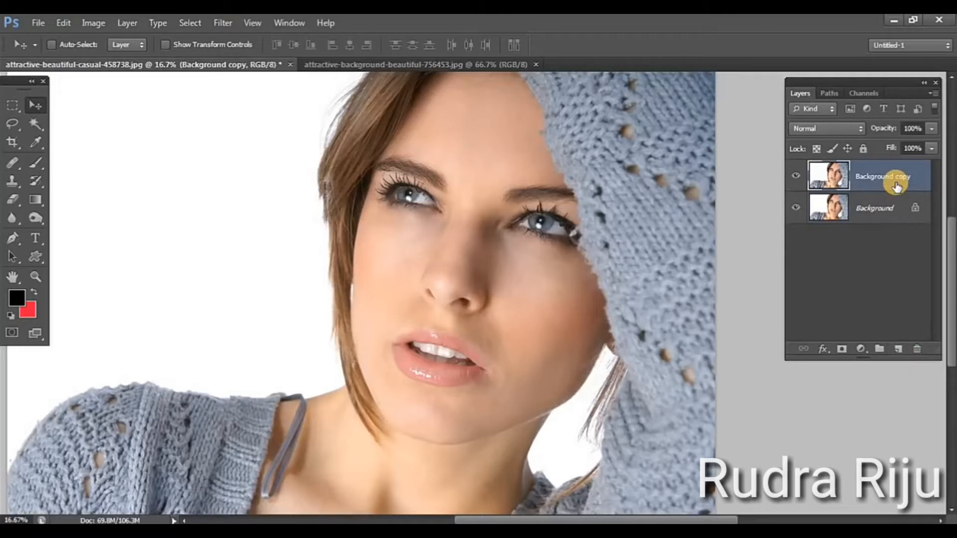
{"action": "key", "text": "ctrl+i"}
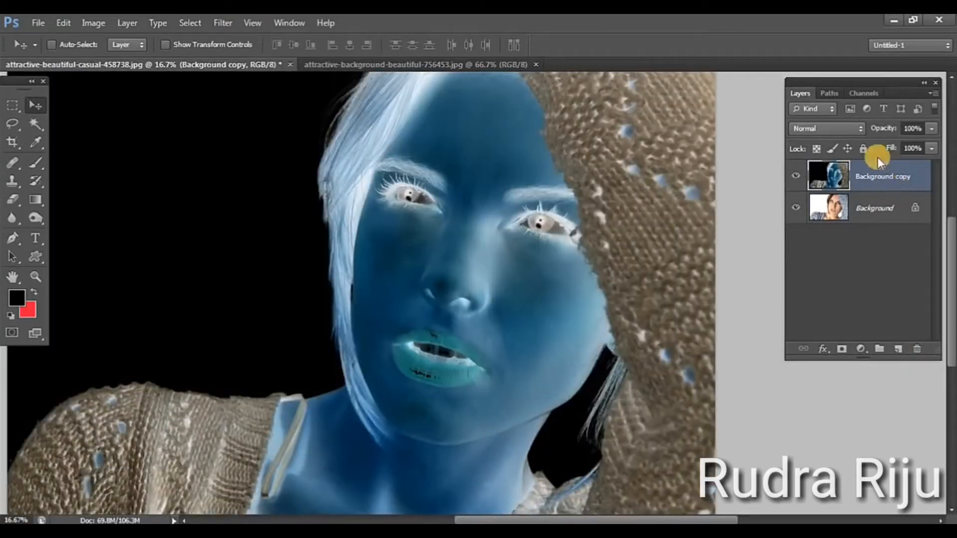
{"action": "left_click", "coordinate": [838, 129]}
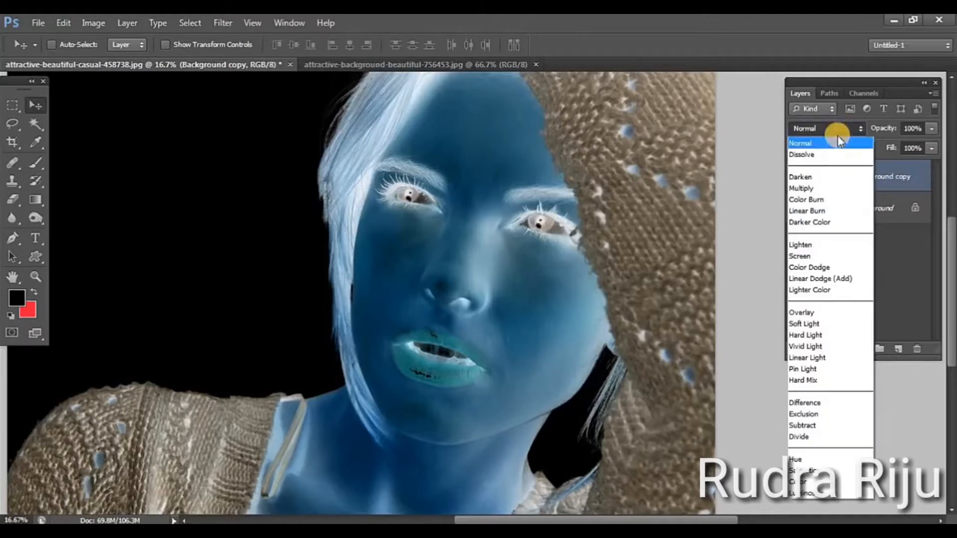
{"action": "left_click", "coordinate": [809, 347]}
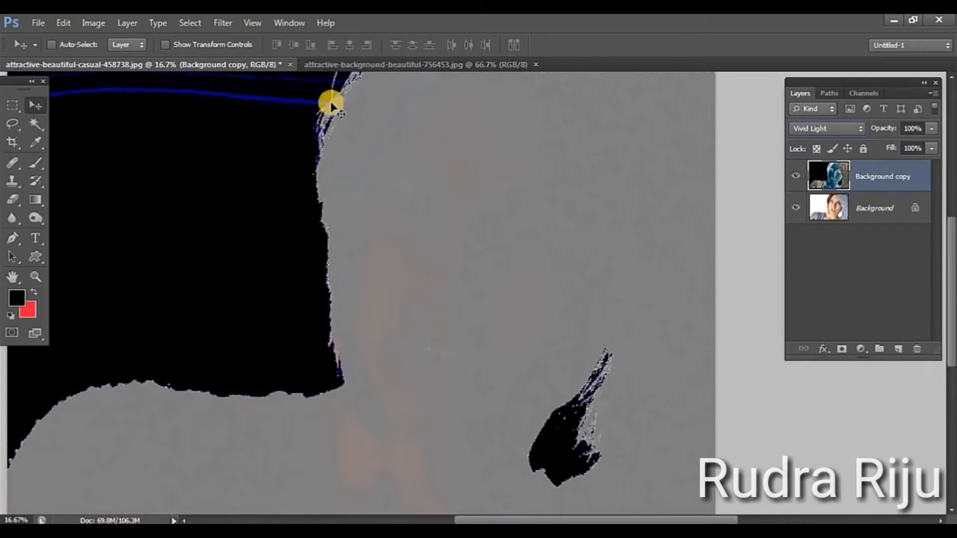
Apply a High Pass filter with a radius of 18 pixels to the Background copy layer
{"action": "left_click", "coordinate": [220, 22]}
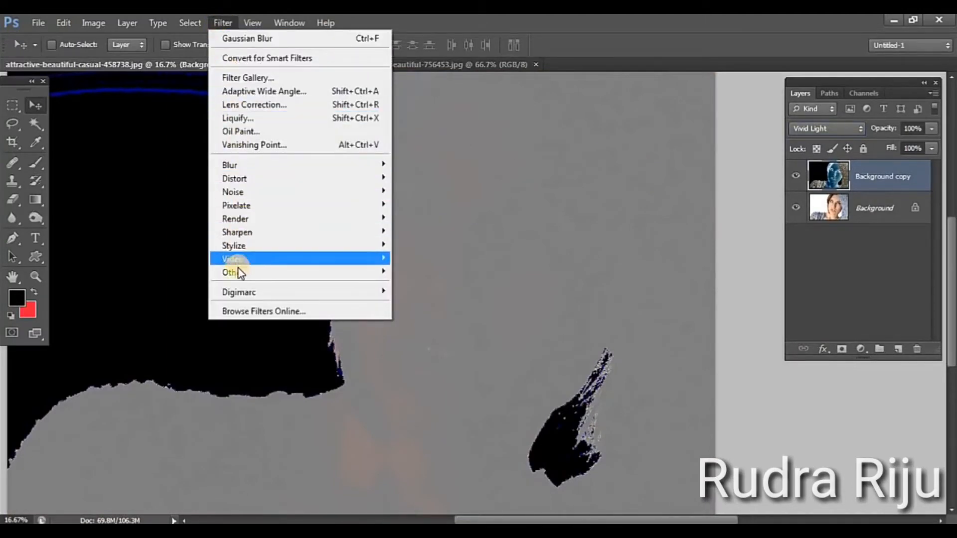
{"action": "mouse_move", "coordinate": [238, 271]}
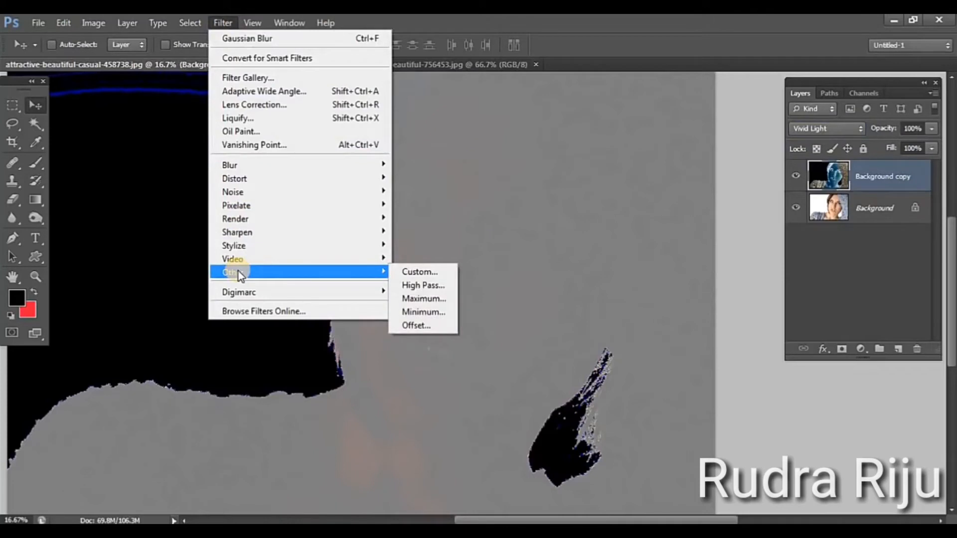
{"action": "left_click", "coordinate": [415, 286]}
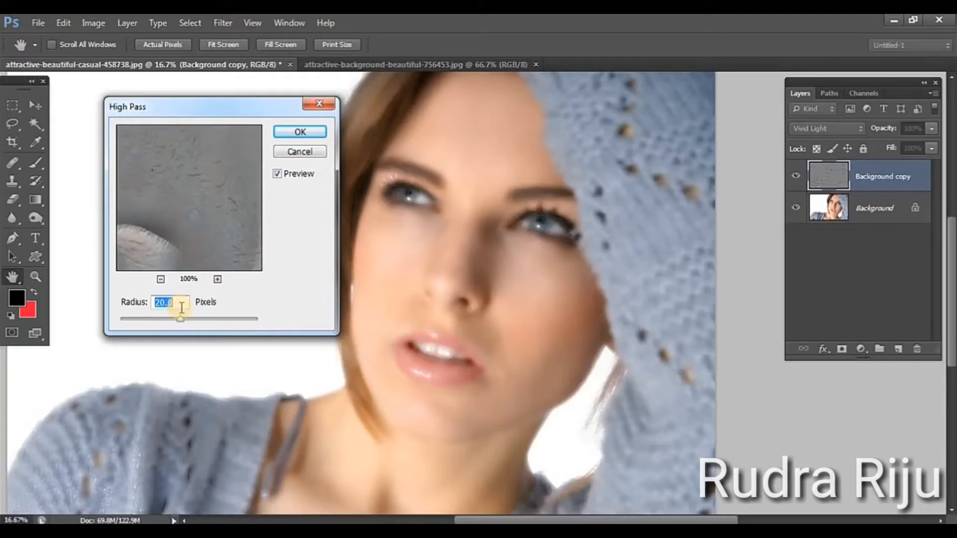
{"action": "type", "text": "18"}
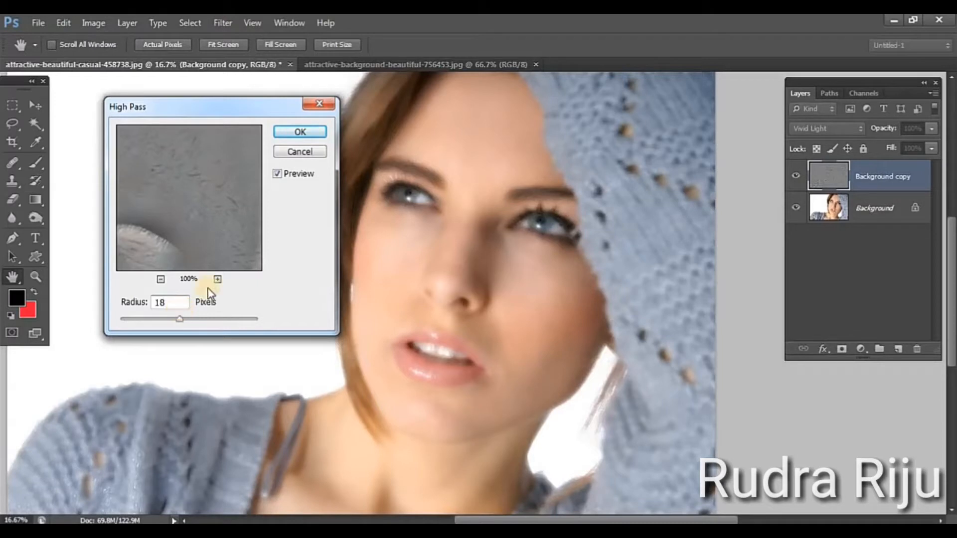
{"action": "left_click", "coordinate": [294, 132]}
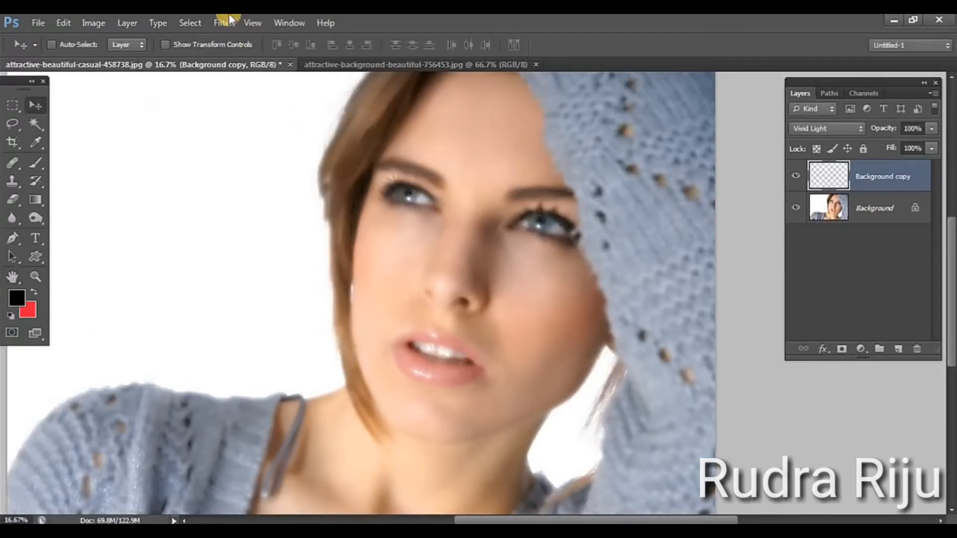
Apply a Gaussian Blur with a radius of 3 pixels to the Background copy layer
{"action": "left_click", "coordinate": [225, 22]}
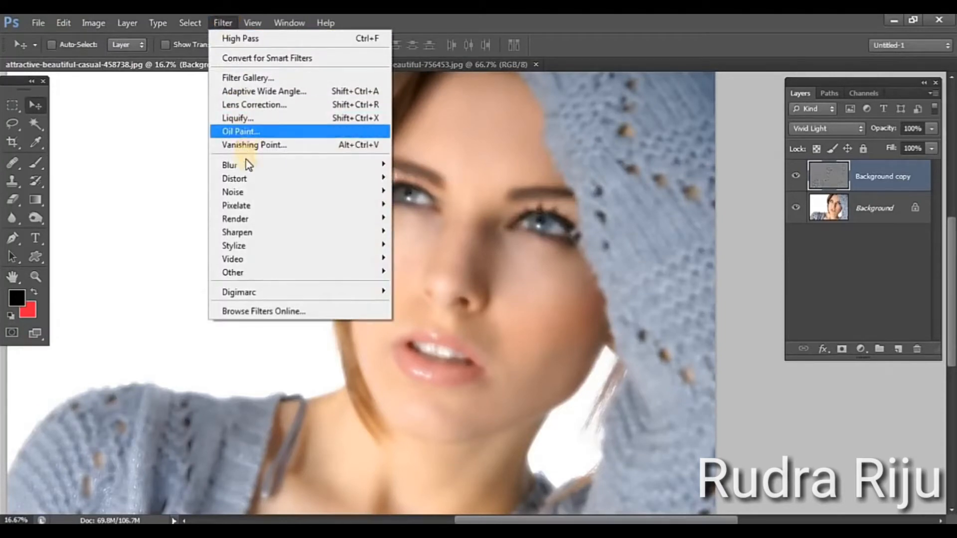
{"action": "mouse_move", "coordinate": [247, 168]}
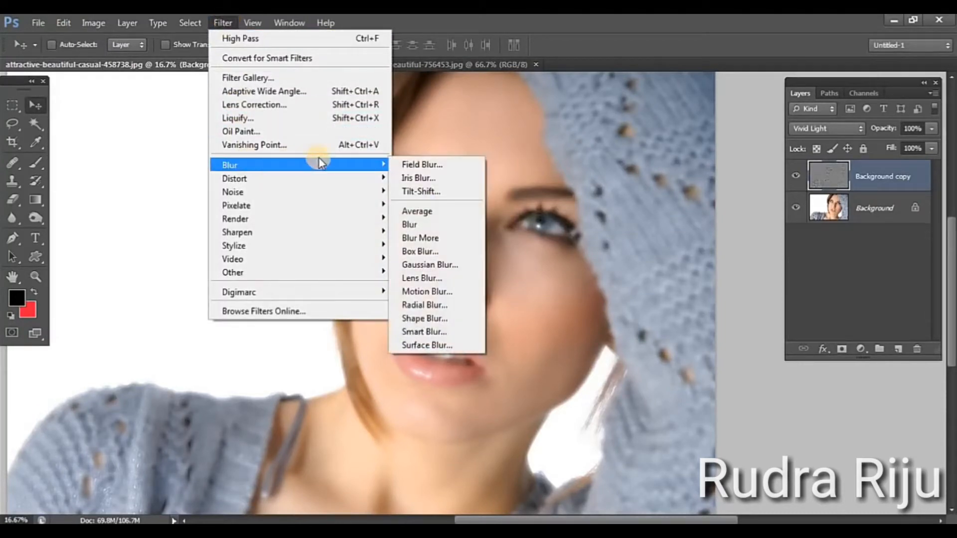
{"action": "left_click", "coordinate": [380, 168]}
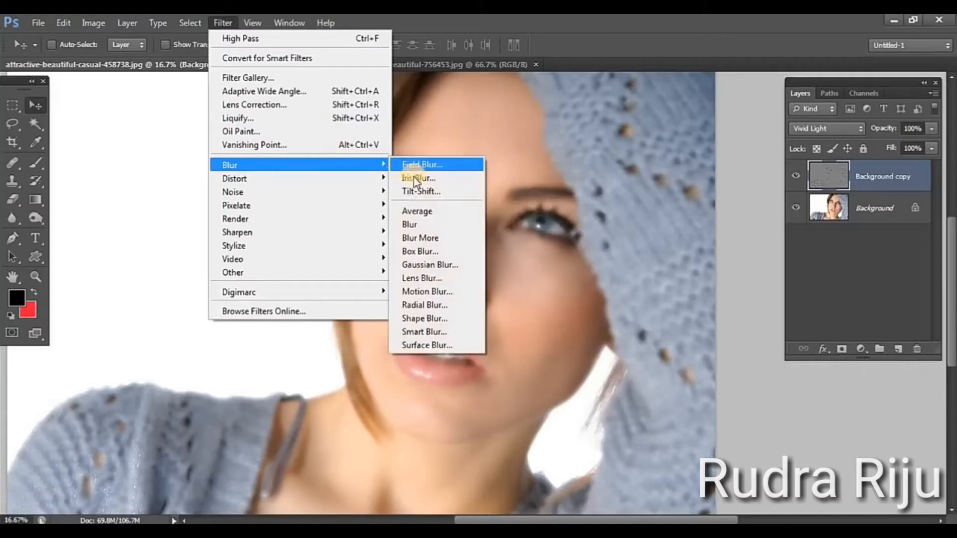
{"action": "left_click", "coordinate": [417, 269]}
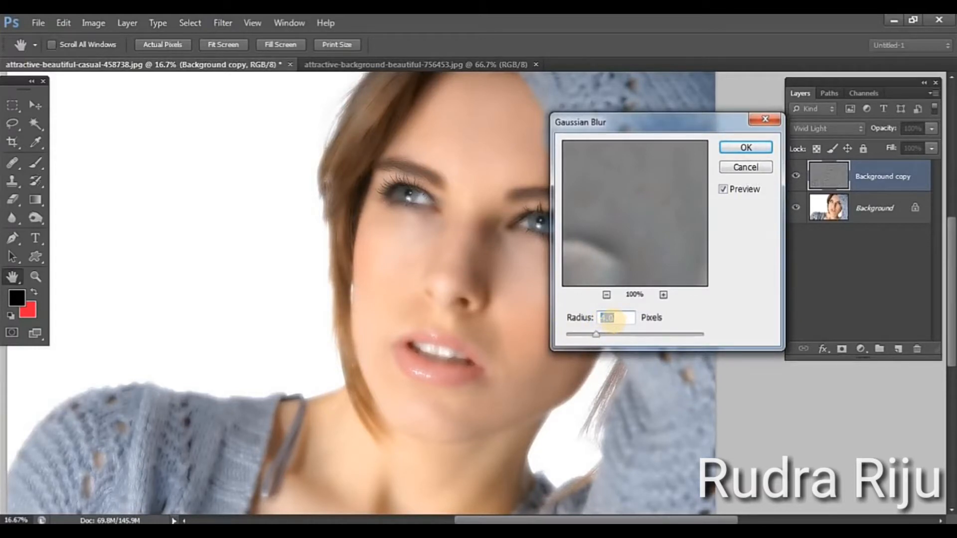
{"action": "type", "text": "3"}
{"action": "left_click", "coordinate": [749, 147]}
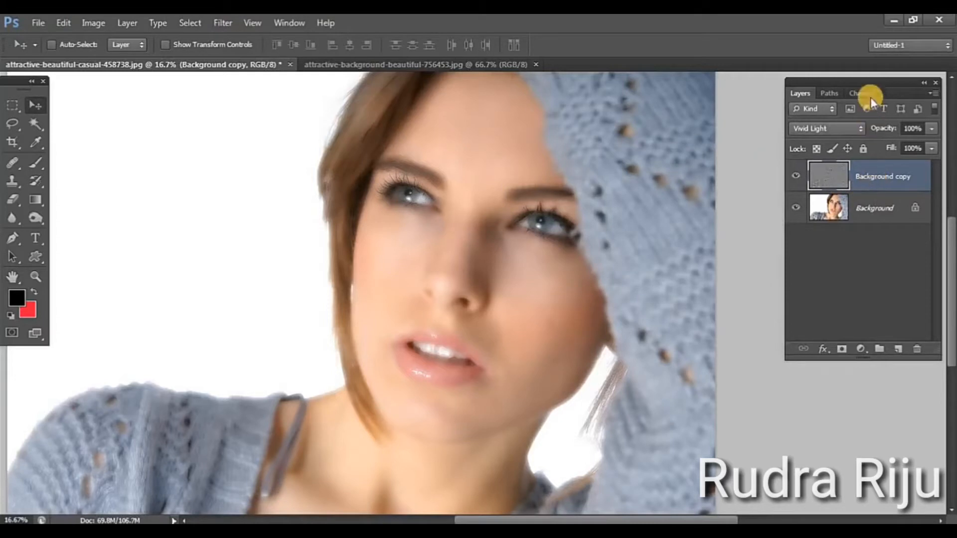
Widen the floating Layers panel and reposition it so it stays fully inside the workspace
{"action": "left_click_drag", "start_coordinate": [863, 82], "coordinate": [751, 101]}
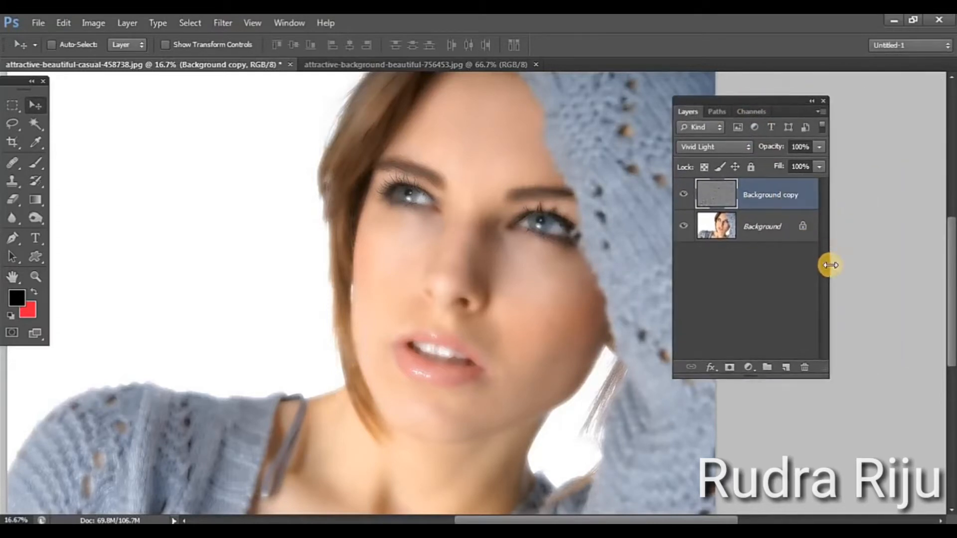
{"action": "left_click_drag", "start_coordinate": [829, 265], "coordinate": [882, 234]}
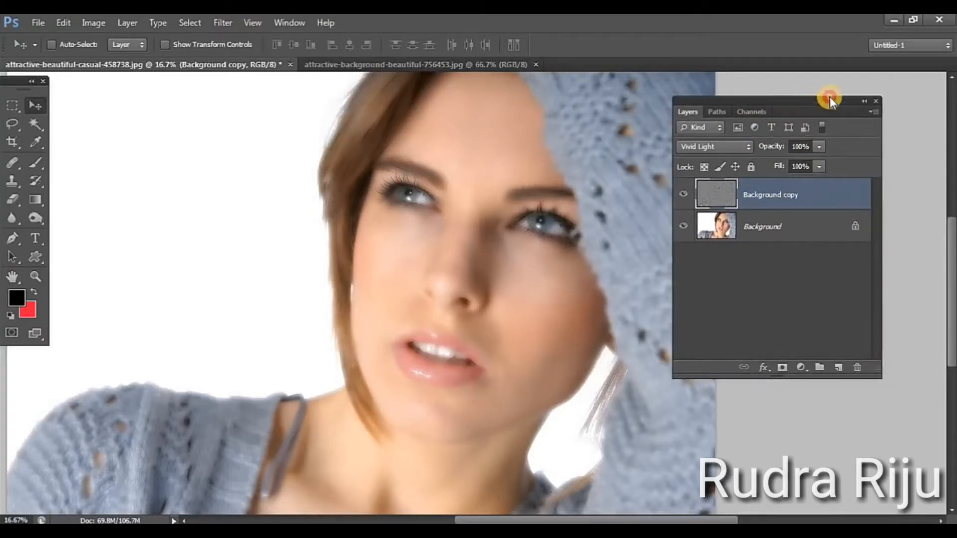
{"action": "left_click_drag", "start_coordinate": [830, 96], "coordinate": [853, 75]}
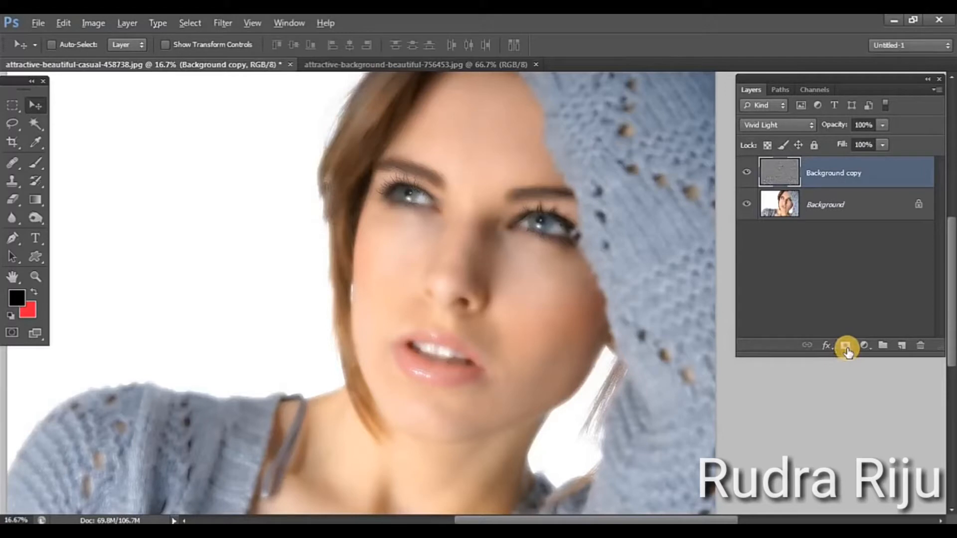
Add a black layer mask to the Background copy layer to hide its smoothing effect
{"action": "left_click", "coordinate": [845, 346], "text": "alt"}
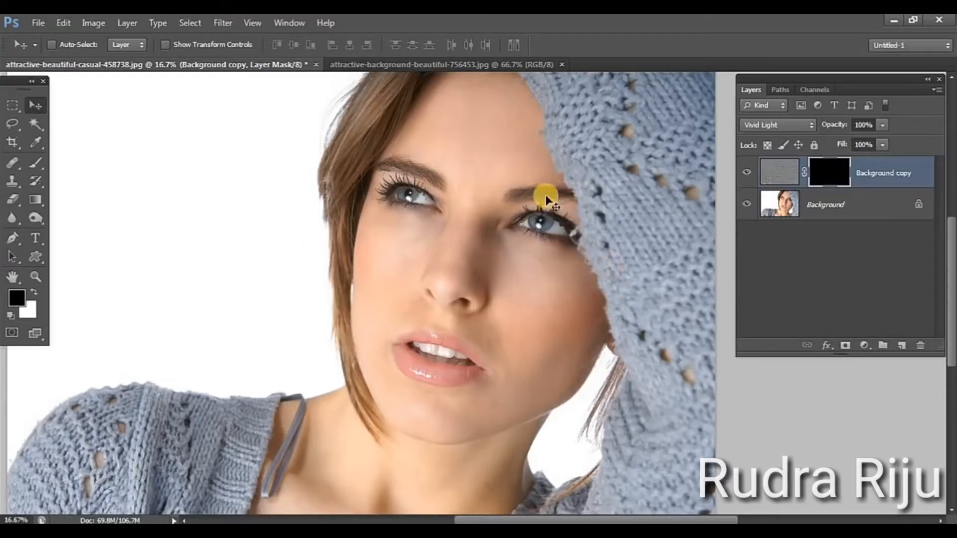
{"action": "left_click", "coordinate": [42, 278]}
{"action": "left_click", "coordinate": [442, 268]}
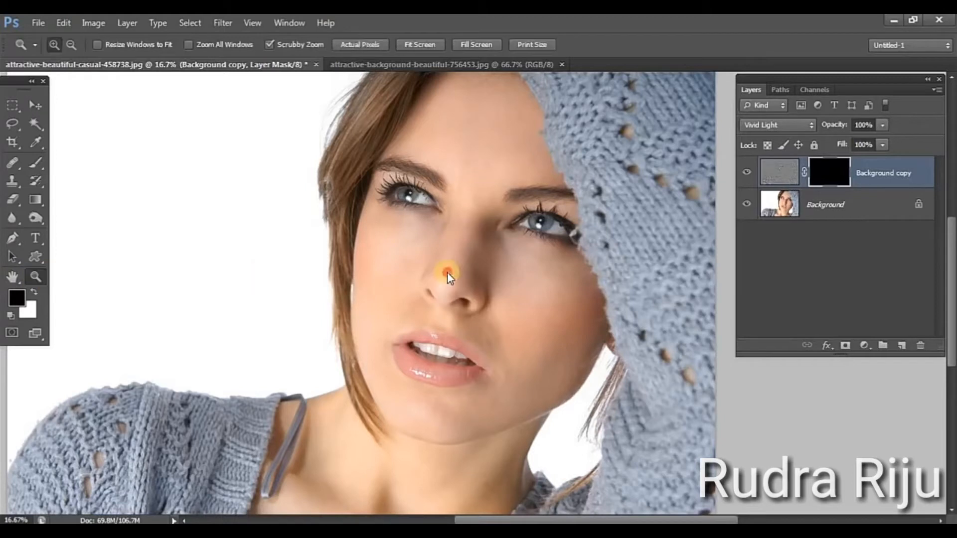
{"action": "left_click", "coordinate": [537, 273]}
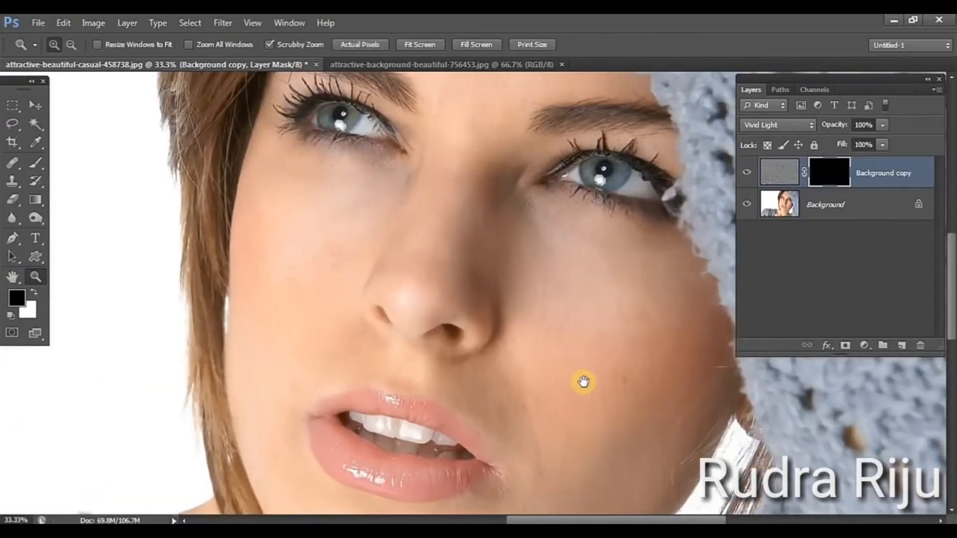
Make white the foreground colour and set the Brush tool's opacity to 100% for painting on the Background copy's mask
{"action": "left_click_drag", "start_coordinate": [580, 381], "coordinate": [506, 260]}
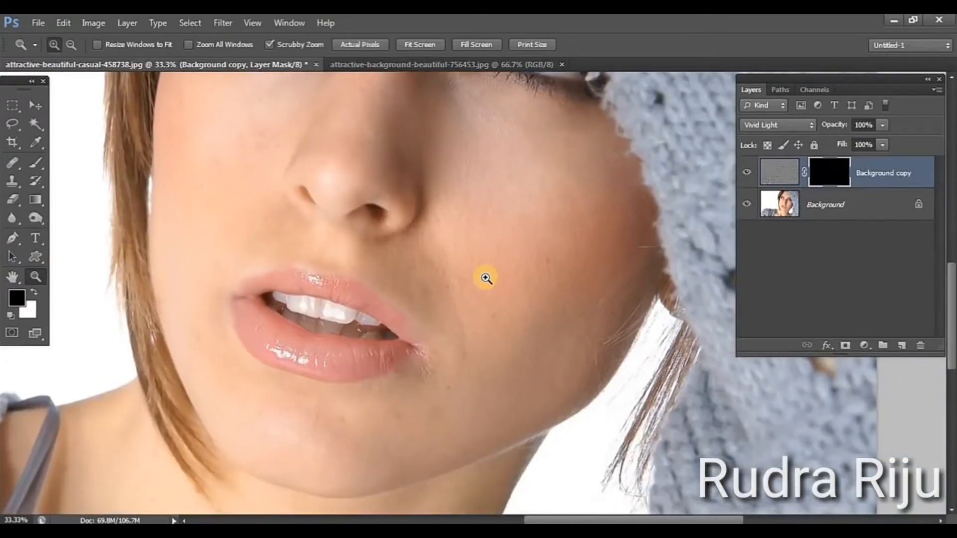
{"action": "left_click", "coordinate": [486, 278]}
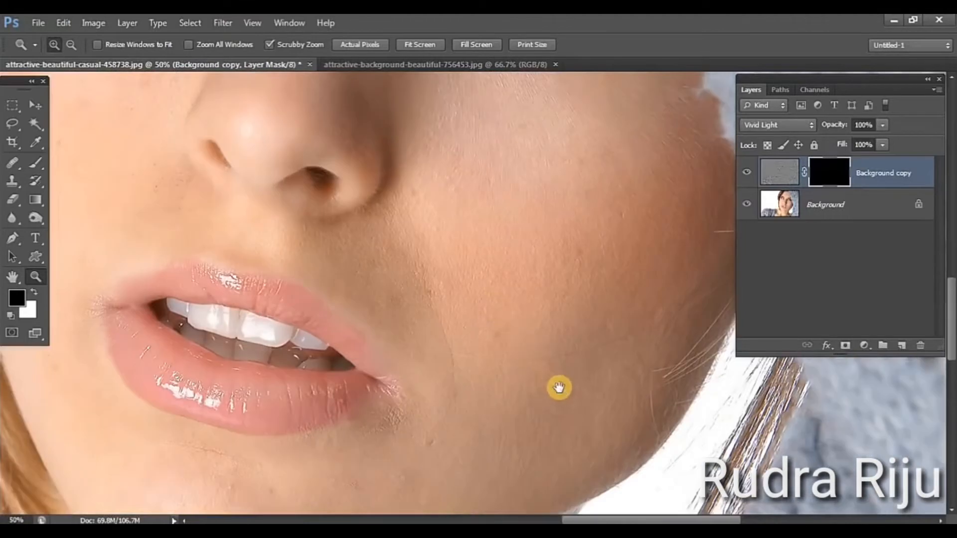
{"action": "left_click_drag", "start_coordinate": [559, 388], "coordinate": [479, 288]}
{"action": "left_click_drag", "start_coordinate": [472, 350], "coordinate": [468, 361]}
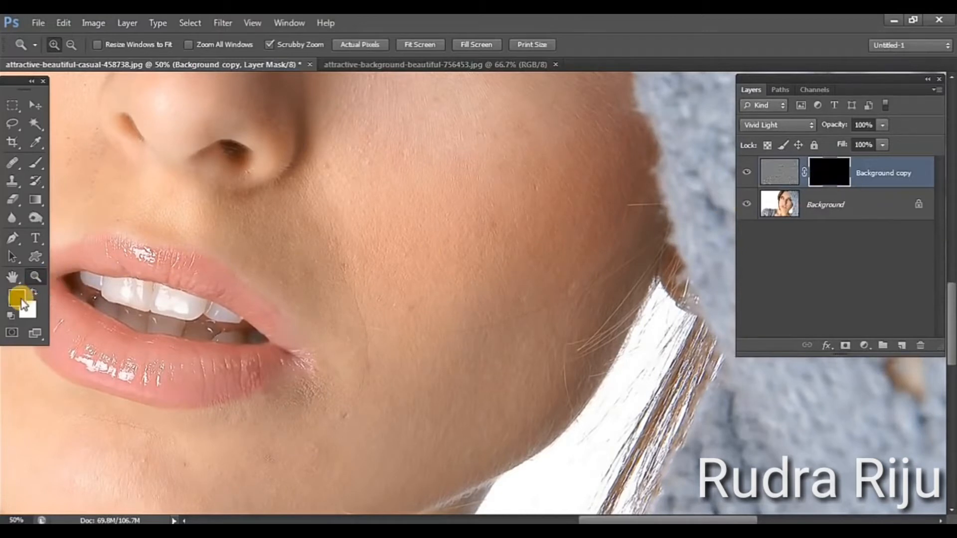
{"action": "key", "text": "x"}
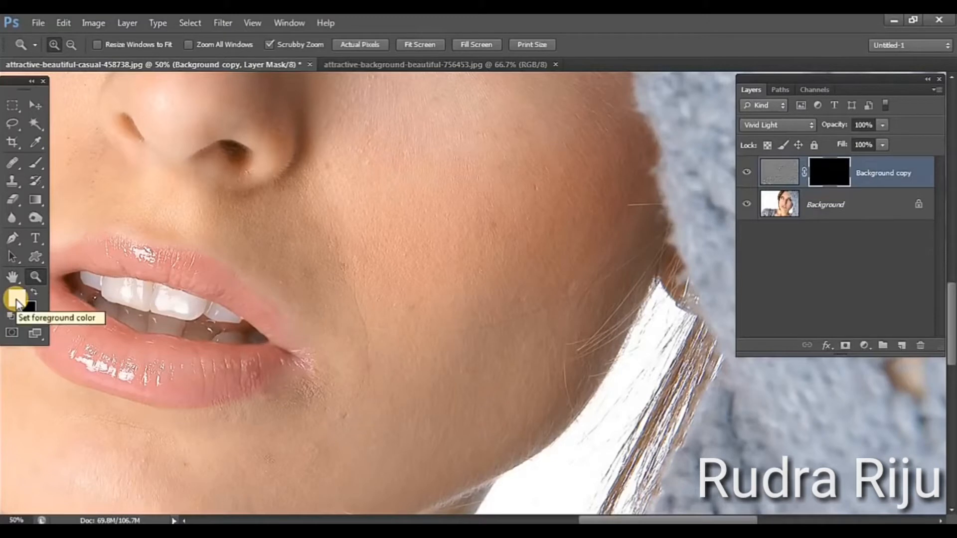
{"action": "left_click", "coordinate": [36, 165]}
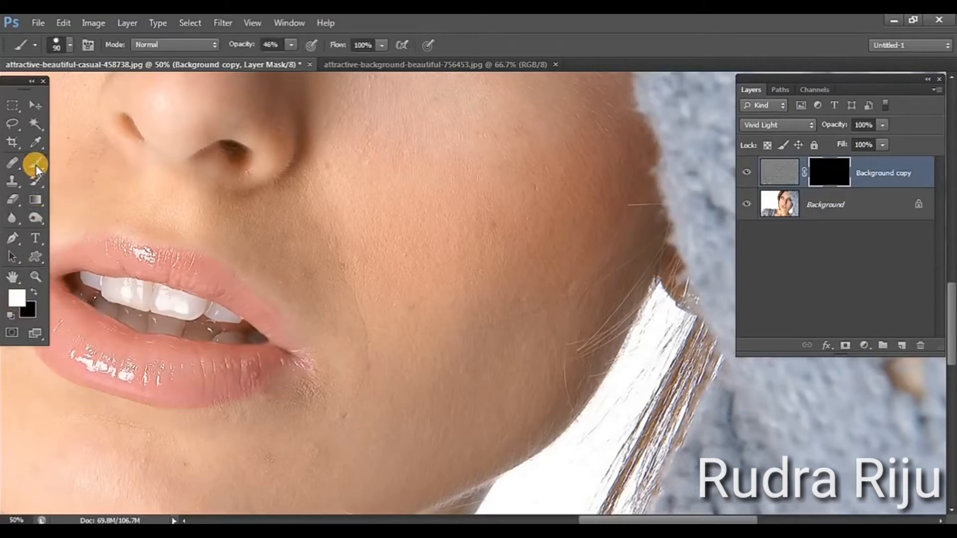
{"action": "left_click", "coordinate": [266, 45]}
{"action": "left_click", "coordinate": [289, 45]}
{"action": "left_click_drag", "start_coordinate": [291, 59], "coordinate": [369, 70]}
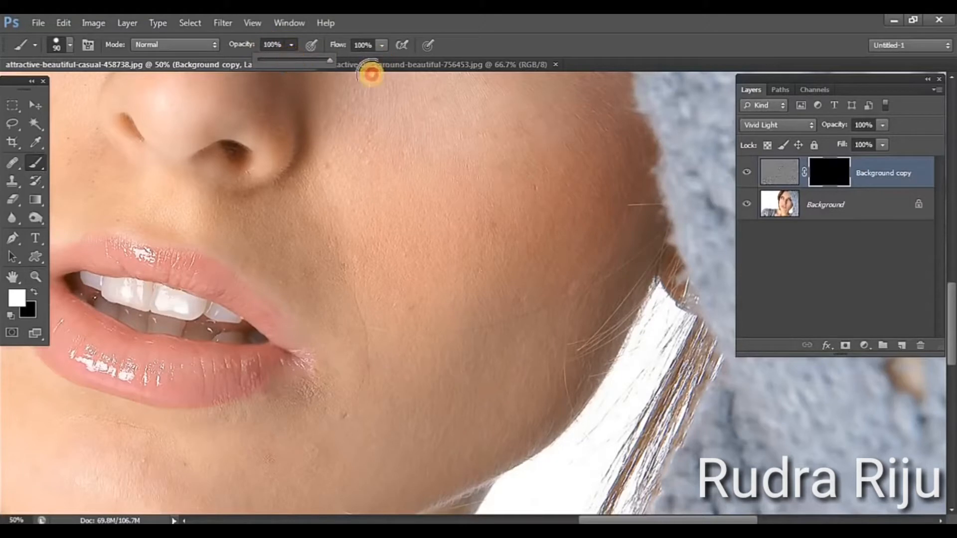
{"action": "left_click", "coordinate": [289, 44]}
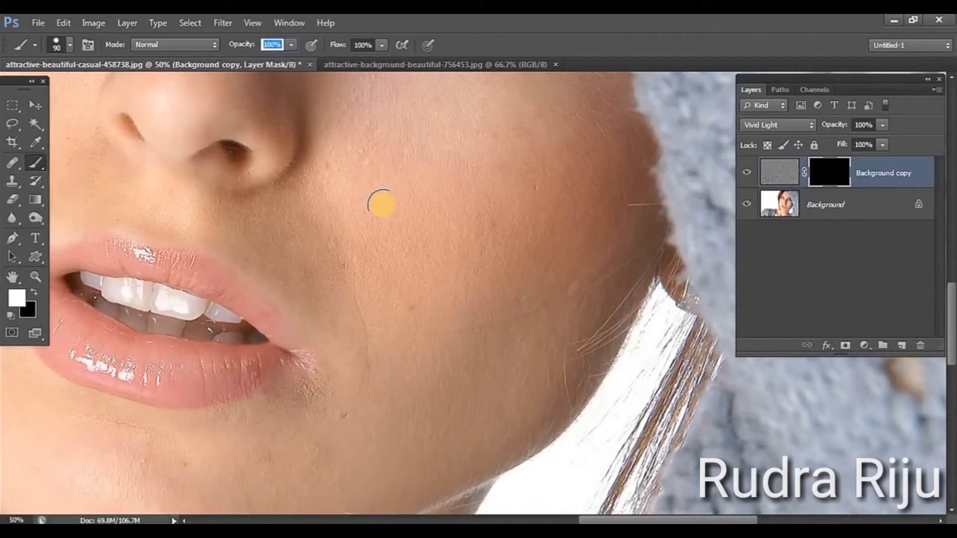
Set the brush size to 121 px and paint white on the mask over the cheek beside the nose and mouth
{"action": "left_click", "coordinate": [70, 43]}
{"action": "left_click_drag", "start_coordinate": [79, 87], "coordinate": [95, 89]}
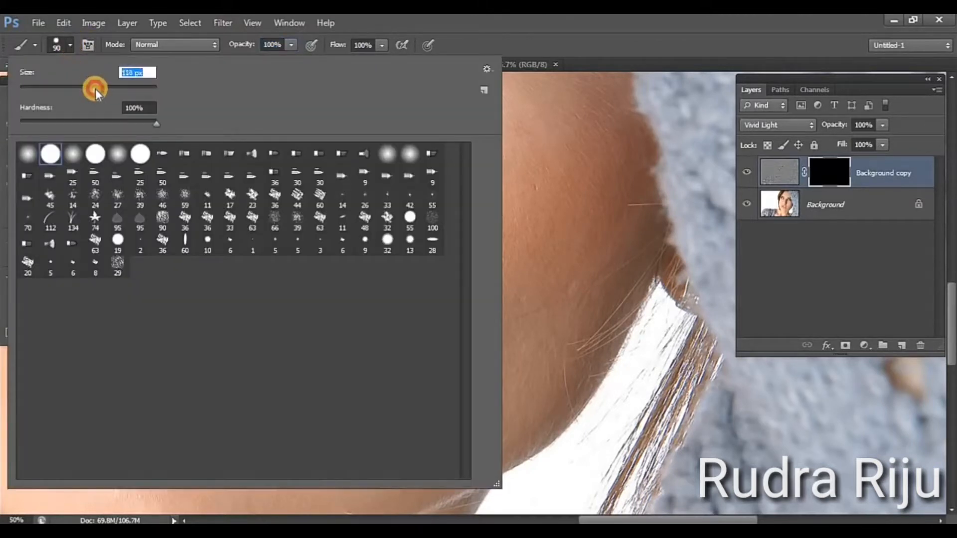
{"action": "left_click", "coordinate": [70, 43]}
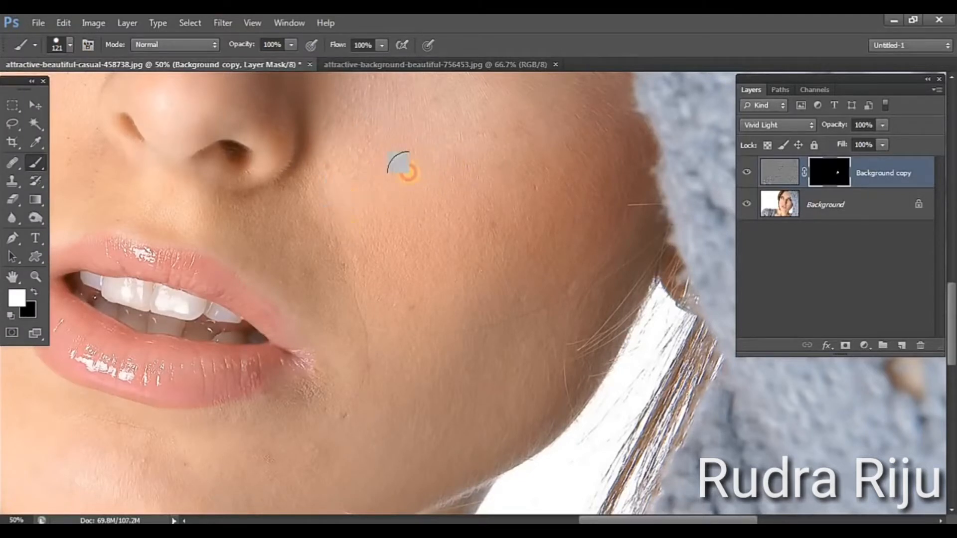
{"action": "left_click", "coordinate": [374, 297]}
{"action": "mouse_move", "coordinate": [374, 297]}
{"action": "left_mouse_down"}
{"action": "mouse_move", "coordinate": [354, 275]}
{"action": "mouse_move", "coordinate": [437, 217]}
{"action": "mouse_move", "coordinate": [454, 151]}
{"action": "mouse_move", "coordinate": [458, 245]}
{"action": "mouse_move", "coordinate": [486, 299]}
{"action": "mouse_move", "coordinate": [510, 188]}
{"action": "mouse_move", "coordinate": [501, 280]}
{"action": "mouse_move", "coordinate": [509, 202]}
{"action": "mouse_move", "coordinate": [527, 161]}
{"action": "mouse_move", "coordinate": [532, 252]}
{"action": "mouse_move", "coordinate": [521, 259]}
{"action": "mouse_move", "coordinate": [518, 217]}
{"action": "mouse_move", "coordinate": [467, 325]}
{"action": "mouse_move", "coordinate": [450, 255]}
{"action": "mouse_move", "coordinate": [434, 337]}
{"action": "mouse_move", "coordinate": [423, 296]}
{"action": "mouse_move", "coordinate": [374, 262]}
{"action": "mouse_move", "coordinate": [364, 237]}
{"action": "mouse_move", "coordinate": [352, 277]}
{"action": "mouse_move", "coordinate": [362, 278]}
{"action": "mouse_move", "coordinate": [374, 158]}
{"action": "mouse_move", "coordinate": [380, 294]}
{"action": "mouse_move", "coordinate": [406, 189]}
{"action": "mouse_move", "coordinate": [412, 285]}
{"action": "mouse_move", "coordinate": [424, 217]}
{"action": "mouse_move", "coordinate": [425, 227]}
{"action": "mouse_move", "coordinate": [364, 248]}
{"action": "mouse_move", "coordinate": [324, 175]}
{"action": "mouse_move", "coordinate": [309, 201]}
{"action": "mouse_move", "coordinate": [238, 219]}
{"action": "mouse_move", "coordinate": [304, 303]}
{"action": "mouse_move", "coordinate": [303, 246]}
{"action": "mouse_move", "coordinate": [356, 381]}
{"action": "mouse_move", "coordinate": [412, 392]}
{"action": "mouse_move", "coordinate": [387, 393]}
{"action": "mouse_move", "coordinate": [451, 373]}
{"action": "mouse_move", "coordinate": [558, 261]}
{"action": "mouse_move", "coordinate": [537, 337]}
{"action": "mouse_move", "coordinate": [558, 237]}
{"action": "mouse_move", "coordinate": [566, 300]}
{"action": "mouse_move", "coordinate": [537, 394]}
{"action": "mouse_move", "coordinate": [494, 442]}
{"action": "mouse_move", "coordinate": [461, 437]}
{"action": "mouse_move", "coordinate": [510, 358]}
{"action": "mouse_move", "coordinate": [356, 430]}
{"action": "mouse_move", "coordinate": [298, 435]}
{"action": "mouse_move", "coordinate": [331, 388]}
{"action": "mouse_move", "coordinate": [207, 437]}
{"action": "mouse_move", "coordinate": [128, 437]}
{"action": "mouse_move", "coordinate": [272, 468]}
{"action": "mouse_move", "coordinate": [386, 467]}
{"action": "mouse_move", "coordinate": [406, 454]}
{"action": "mouse_move", "coordinate": [335, 457]}
{"action": "mouse_move", "coordinate": [398, 355]}
{"action": "mouse_move", "coordinate": [422, 281]}
{"action": "mouse_move", "coordinate": [527, 330]}
{"action": "left_mouse_up"}
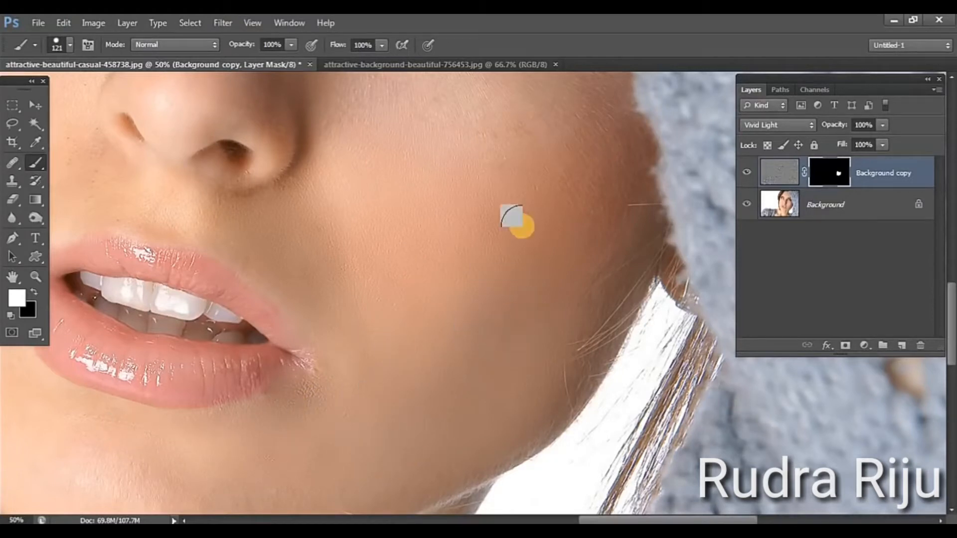
Enlarge the brush to 300 px and paint white on the mask over the upper cheek below the eye beside the hat
{"action": "scroll", "coordinate": [475, 370], "scroll_direction": "up", "scroll_amount": 3}
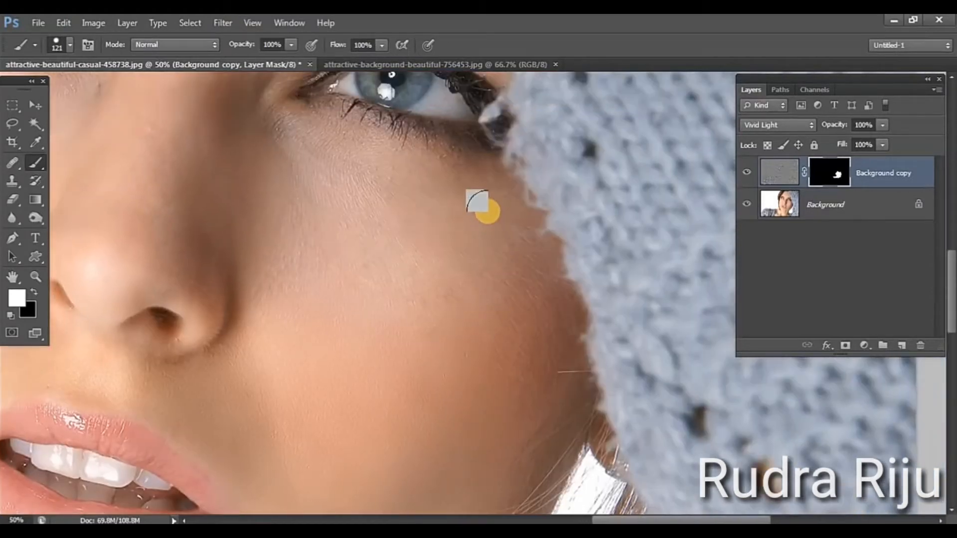
{"action": "left_click_drag", "start_coordinate": [512, 268], "coordinate": [534, 348]}
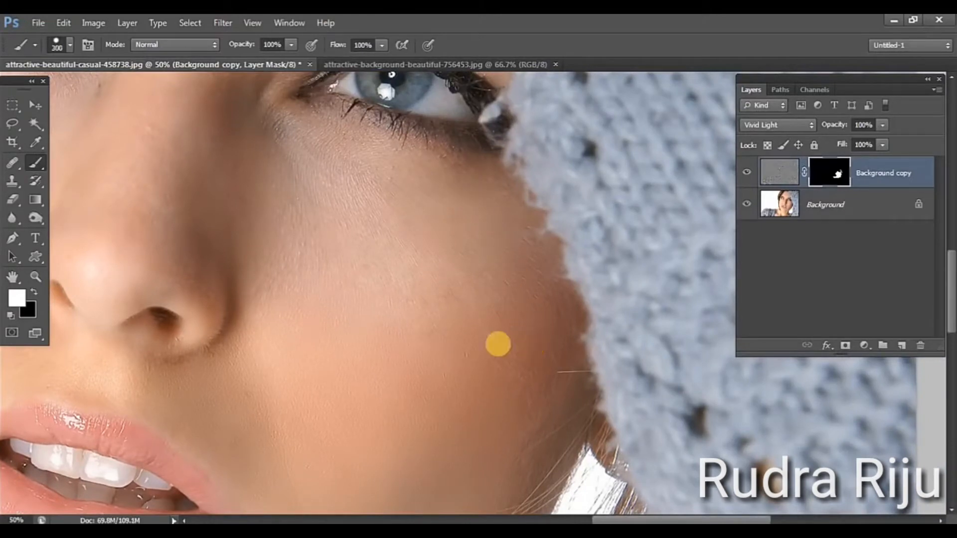
{"action": "left_click", "coordinate": [300, 195]}
{"action": "mouse_move", "coordinate": [300, 195]}
{"action": "left_mouse_down"}
{"action": "mouse_move", "coordinate": [307, 276]}
{"action": "mouse_move", "coordinate": [292, 305]}
{"action": "mouse_move", "coordinate": [384, 322]}
{"action": "mouse_move", "coordinate": [438, 376]}
{"action": "mouse_move", "coordinate": [482, 330]}
{"action": "mouse_move", "coordinate": [512, 397]}
{"action": "mouse_move", "coordinate": [494, 406]}
{"action": "mouse_move", "coordinate": [484, 402]}
{"action": "mouse_move", "coordinate": [445, 199]}
{"action": "mouse_move", "coordinate": [471, 224]}
{"action": "left_mouse_up"}
Try painting white on the mask over the chin below the lips, and undo the strokes
{"action": "key", "text": "space"}
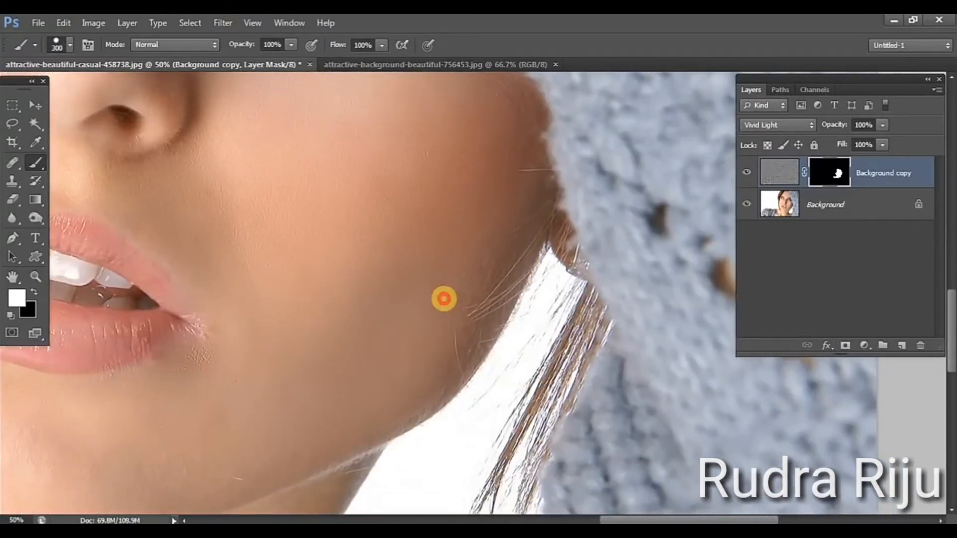
{"action": "left_click_drag", "start_coordinate": [344, 346], "coordinate": [558, 219]}
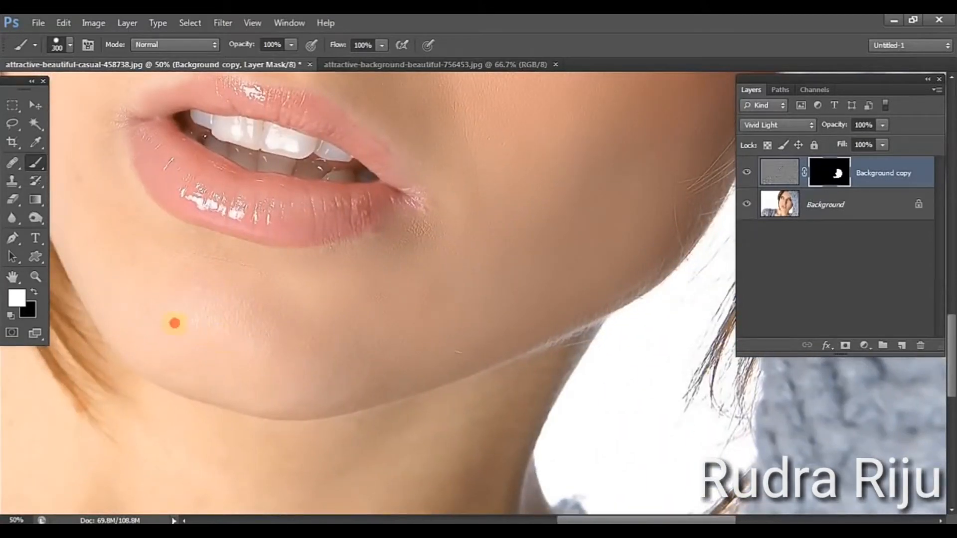
{"action": "mouse_move", "coordinate": [242, 344]}
{"action": "left_mouse_down"}
{"action": "mouse_move", "coordinate": [348, 363]}
{"action": "mouse_move", "coordinate": [222, 332]}
{"action": "left_mouse_up"}
{"action": "key", "text": "space"}
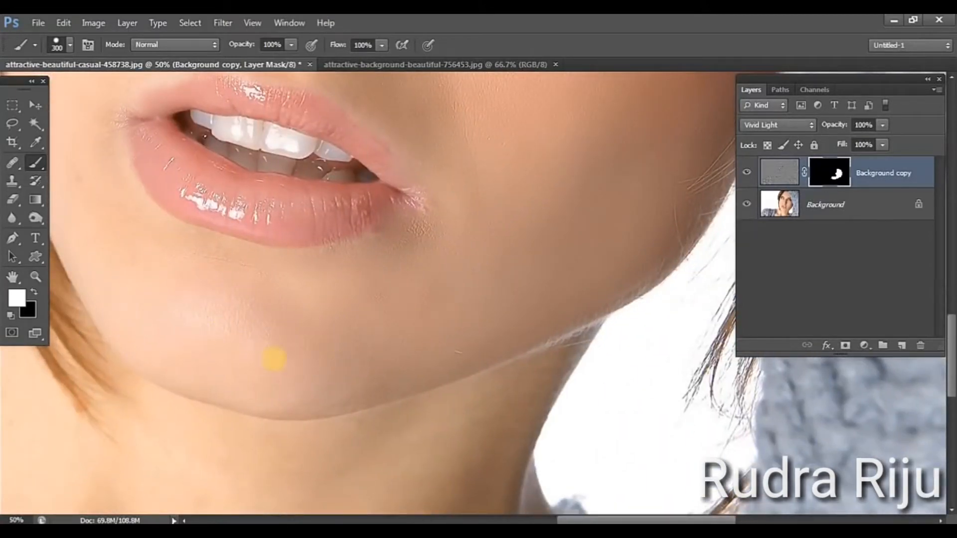
{"action": "key", "text": "ctrl+z"}
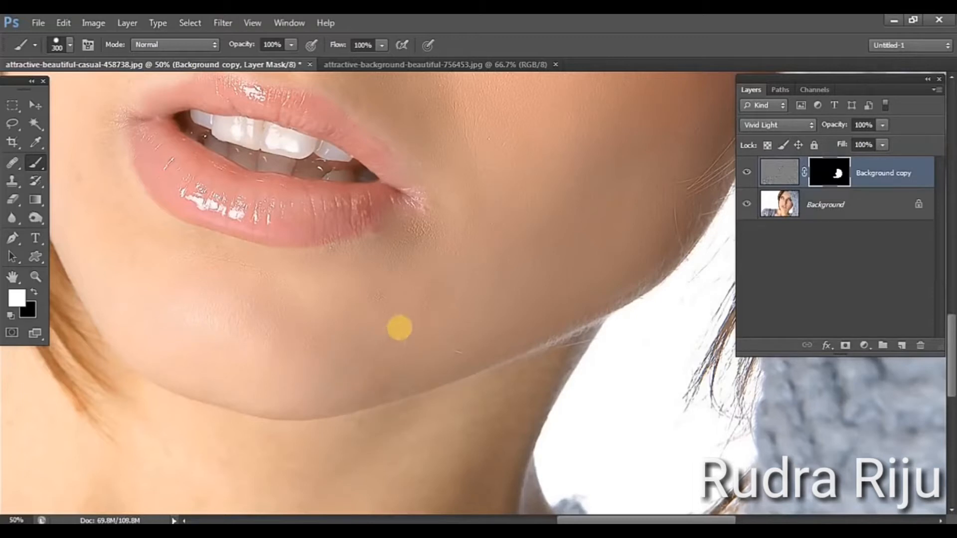
{"action": "mouse_move", "coordinate": [399, 328]}
{"action": "left_mouse_down"}
{"action": "mouse_move", "coordinate": [322, 338]}
{"action": "mouse_move", "coordinate": [1, 268]}
{"action": "left_mouse_up"}
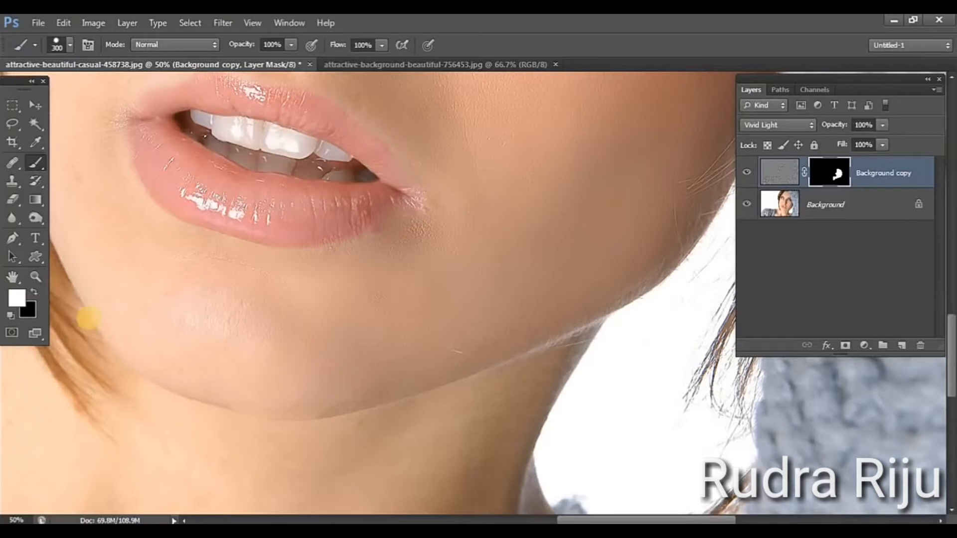
{"action": "key", "text": "x"}
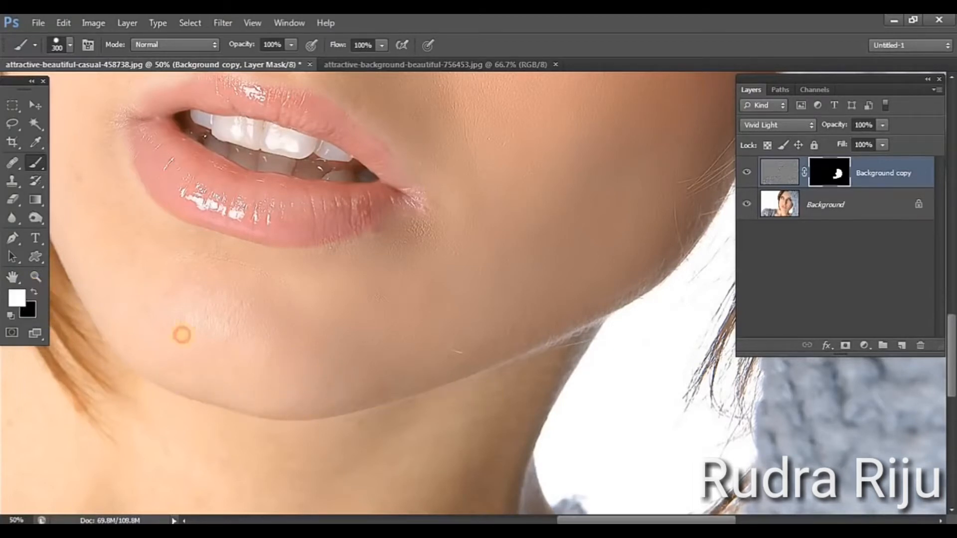
Paint white on the mask across the chin and lower jaw with the 300 px brush
{"action": "mouse_move", "coordinate": [182, 335]}
{"action": "left_mouse_down"}
{"action": "mouse_move", "coordinate": [336, 370]}
{"action": "mouse_move", "coordinate": [496, 295]}
{"action": "mouse_move", "coordinate": [350, 330]}
{"action": "mouse_move", "coordinate": [228, 329]}
{"action": "mouse_move", "coordinate": [156, 295]}
{"action": "mouse_move", "coordinate": [190, 327]}
{"action": "mouse_move", "coordinate": [244, 344]}
{"action": "mouse_move", "coordinate": [350, 356]}
{"action": "mouse_move", "coordinate": [293, 363]}
{"action": "left_mouse_up"}
{"action": "mouse_move", "coordinate": [239, 349]}
{"action": "left_mouse_down"}
{"action": "mouse_move", "coordinate": [406, 350]}
{"action": "mouse_move", "coordinate": [298, 341]}
{"action": "left_mouse_up"}
{"action": "left_click_drag", "start_coordinate": [448, 366], "coordinate": [682, 404]}
{"action": "left_click_drag", "start_coordinate": [215, 339], "coordinate": [525, 342]}
{"action": "left_click_drag", "start_coordinate": [164, 344], "coordinate": [172, 353]}
Reduce the brush to 200 px and paint the mask white from the mouth corner up over the hair-side cheek to the eye
{"action": "left_click_drag", "start_coordinate": [463, 344], "coordinate": [64, 372]}
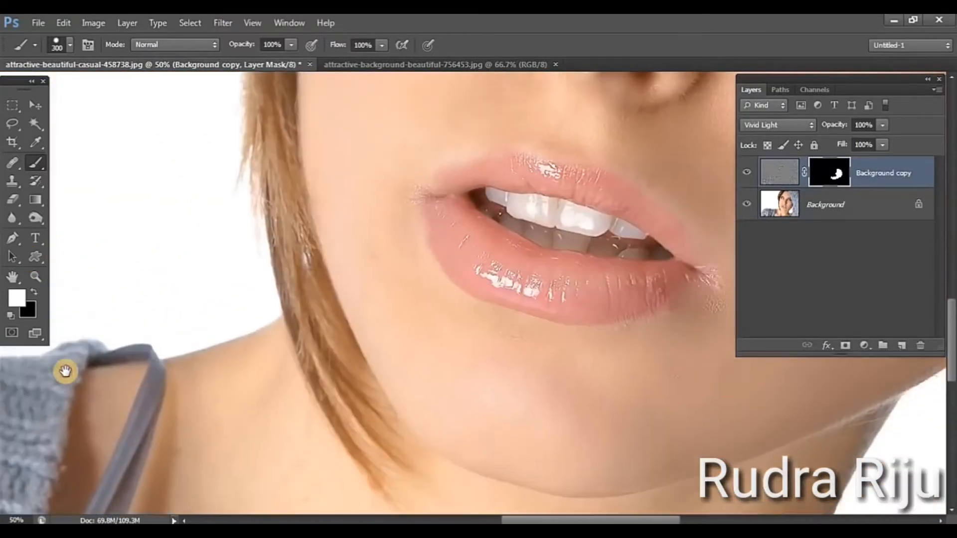
{"action": "left_click_drag", "start_coordinate": [125, 265], "coordinate": [103, 355]}
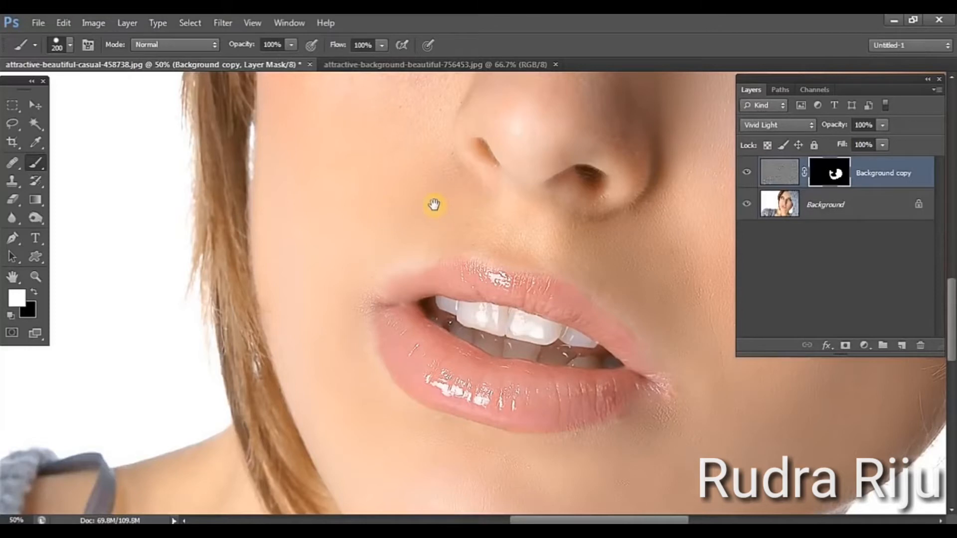
{"action": "scroll", "coordinate": [418, 356], "scroll_direction": "up", "scroll_amount": 5}
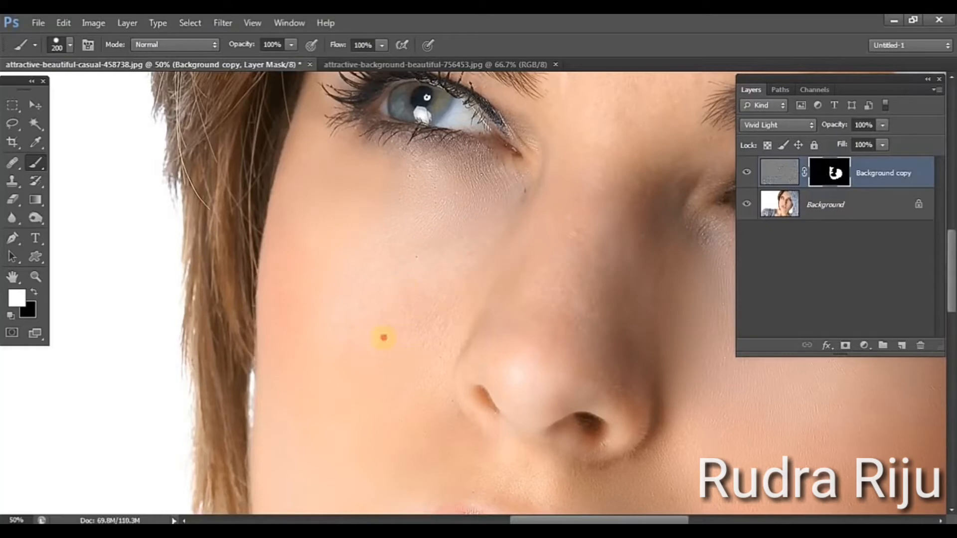
{"action": "scroll", "coordinate": [533, 232], "scroll_direction": "up", "scroll_amount": 6}
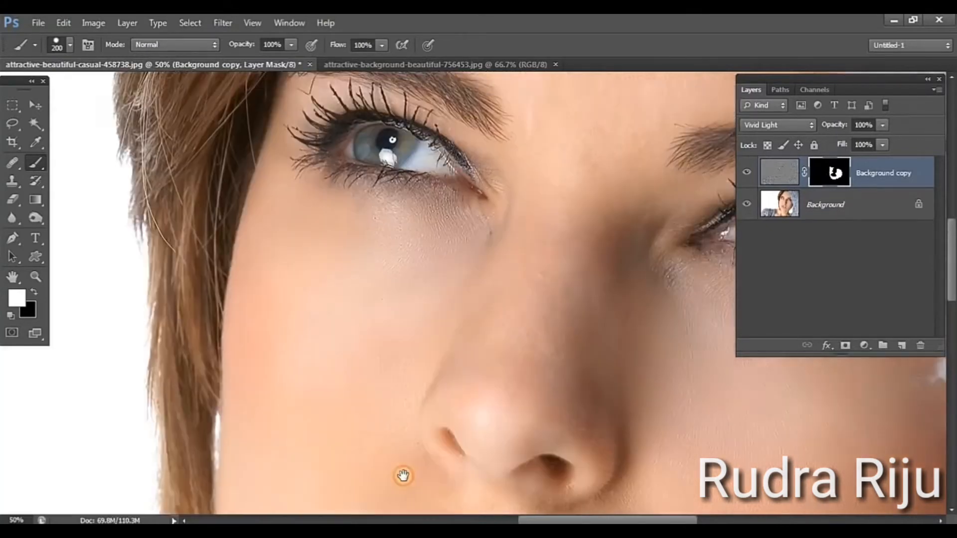
Paint white on the mask over the forehead and between the eyebrows, reducing the brush to 125 px
{"action": "scroll", "coordinate": [421, 466], "scroll_direction": "right", "scroll_amount": 3}
{"action": "mouse_move", "coordinate": [433, 174]}
{"action": "left_mouse_down"}
{"action": "mouse_move", "coordinate": [407, 145]}
{"action": "mouse_move", "coordinate": [222, 188]}
{"action": "mouse_move", "coordinate": [371, 222]}
{"action": "left_mouse_up"}
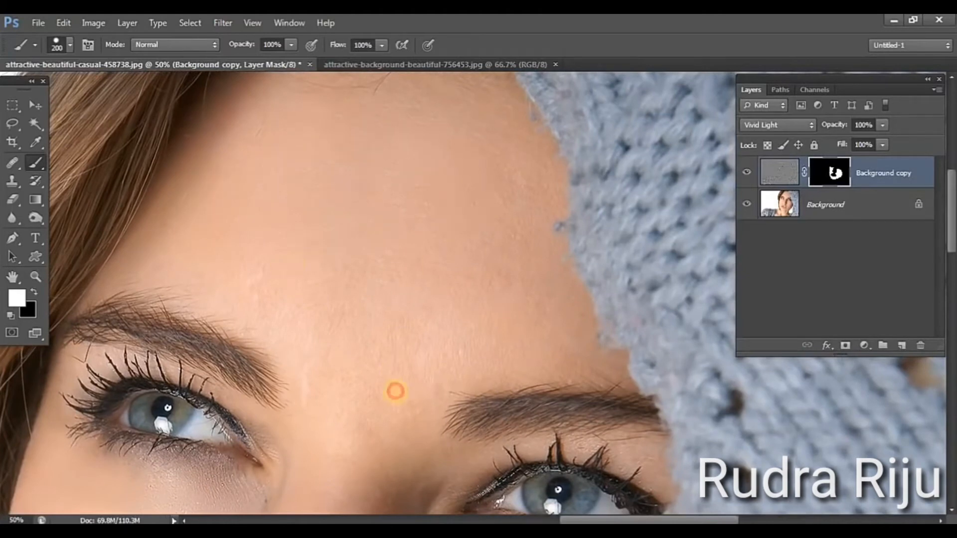
{"action": "left_click", "coordinate": [491, 303]}
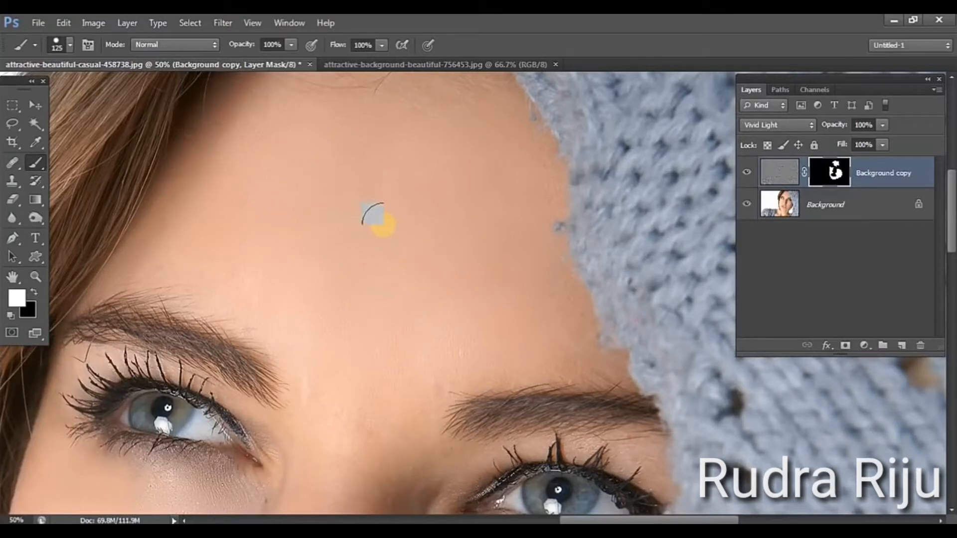
Set the brush to 90 px and 45% opacity, and paint the mask along the forehead's hairline and hat edge
{"action": "left_click_drag", "start_coordinate": [396, 192], "coordinate": [316, 354]}
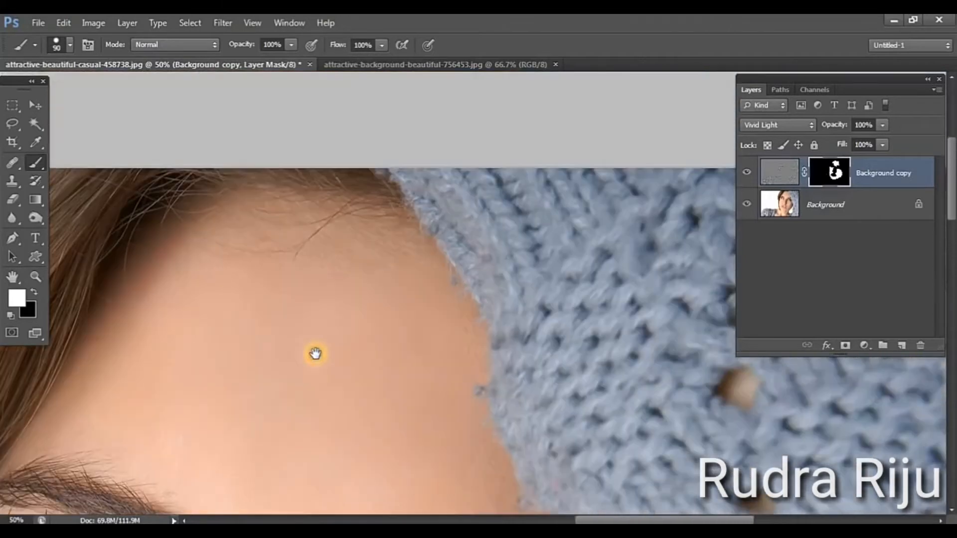
{"action": "left_click", "coordinate": [291, 45]}
{"action": "left_click_drag", "start_coordinate": [293, 60], "coordinate": [252, 58]}
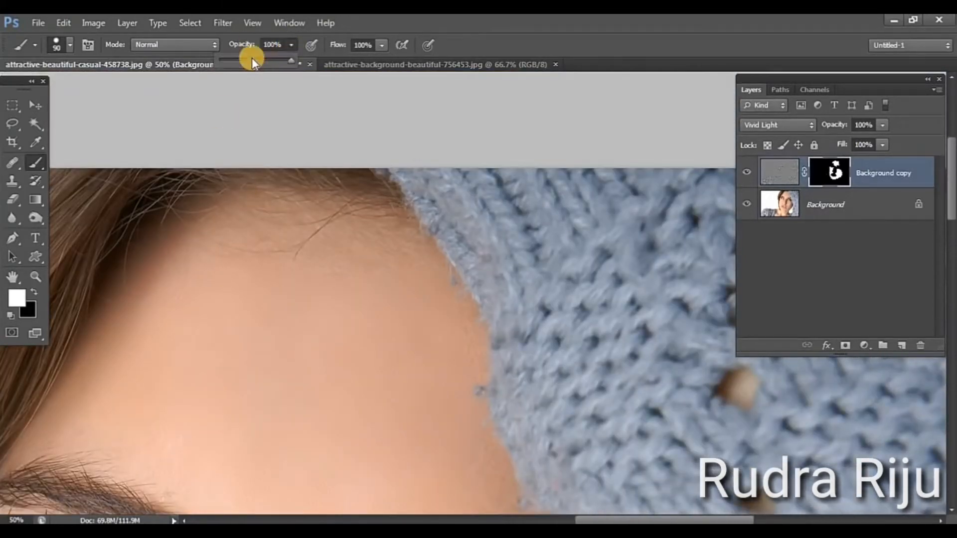
{"action": "left_click_drag", "start_coordinate": [412, 361], "coordinate": [391, 264]}
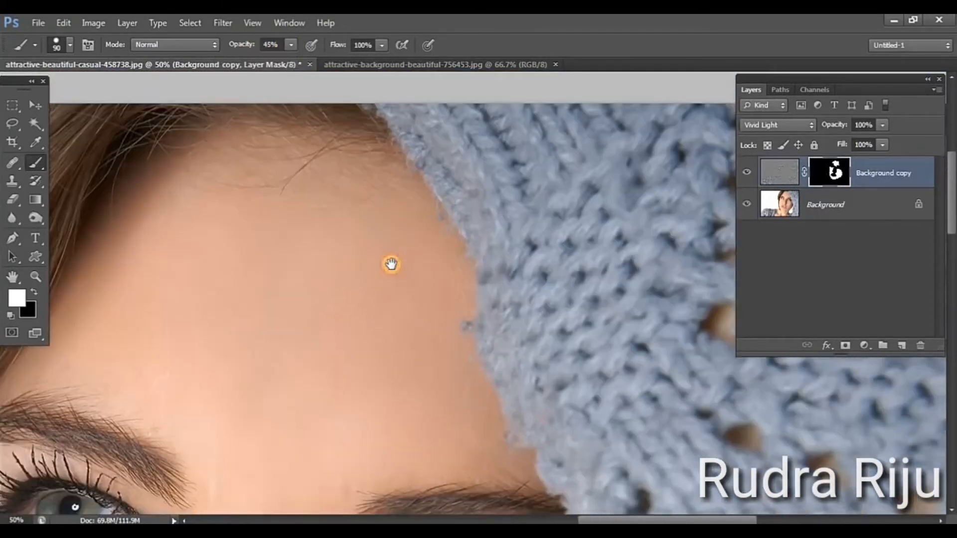
{"action": "left_click", "coordinate": [370, 166]}
{"action": "mouse_move", "coordinate": [370, 166]}
{"action": "left_mouse_down"}
{"action": "mouse_move", "coordinate": [322, 157]}
{"action": "mouse_move", "coordinate": [331, 143]}
{"action": "mouse_move", "coordinate": [226, 136]}
{"action": "mouse_move", "coordinate": [171, 173]}
{"action": "mouse_move", "coordinate": [303, 167]}
{"action": "mouse_move", "coordinate": [244, 163]}
{"action": "mouse_move", "coordinate": [365, 170]}
{"action": "mouse_move", "coordinate": [318, 155]}
{"action": "mouse_move", "coordinate": [144, 154]}
{"action": "mouse_move", "coordinate": [169, 146]}
{"action": "mouse_move", "coordinate": [113, 234]}
{"action": "mouse_move", "coordinate": [119, 208]}
{"action": "mouse_move", "coordinate": [103, 217]}
{"action": "mouse_move", "coordinate": [81, 256]}
{"action": "mouse_move", "coordinate": [157, 192]}
{"action": "mouse_move", "coordinate": [289, 162]}
{"action": "mouse_move", "coordinate": [374, 201]}
{"action": "mouse_move", "coordinate": [395, 165]}
{"action": "mouse_move", "coordinate": [431, 243]}
{"action": "mouse_move", "coordinate": [432, 222]}
{"action": "mouse_move", "coordinate": [450, 280]}
{"action": "mouse_move", "coordinate": [450, 327]}
{"action": "mouse_move", "coordinate": [471, 399]}
{"action": "mouse_move", "coordinate": [472, 365]}
{"action": "mouse_move", "coordinate": [491, 440]}
{"action": "mouse_move", "coordinate": [449, 429]}
{"action": "left_mouse_up"}
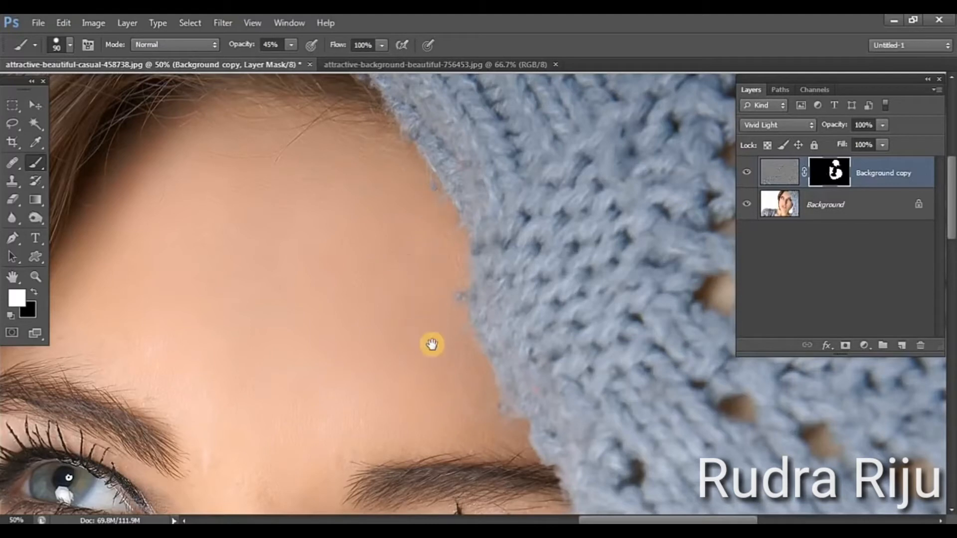
Paint the mask at 45% opacity over the nose and the skin around its bridge and below the eye
{"action": "scroll", "coordinate": [450, 129], "scroll_direction": "down", "scroll_amount": 3}
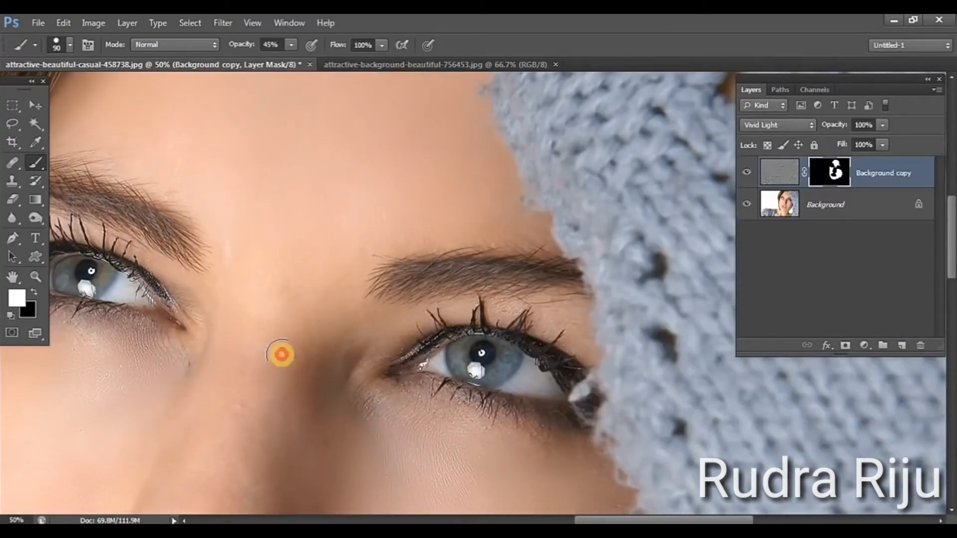
{"action": "left_click_drag", "start_coordinate": [320, 372], "coordinate": [305, 242]}
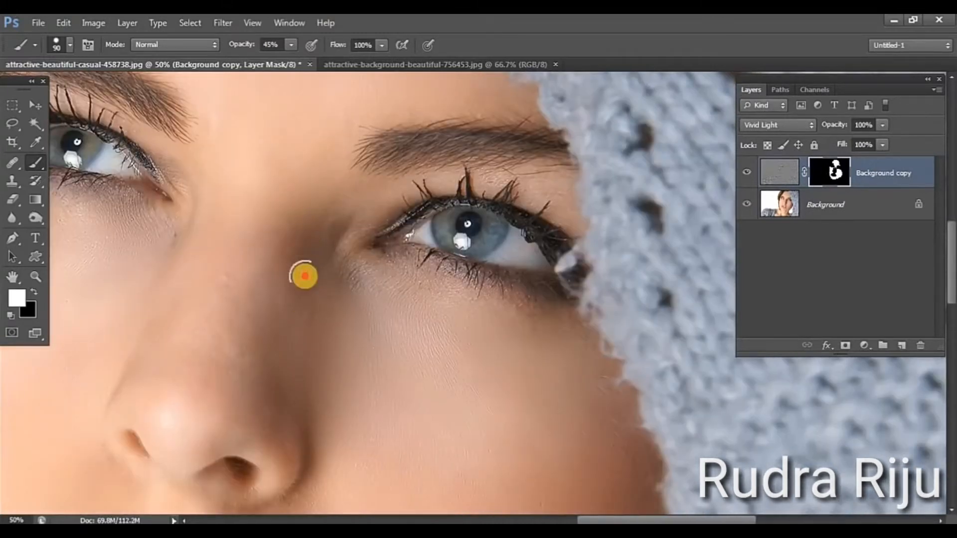
{"action": "left_click", "coordinate": [379, 290]}
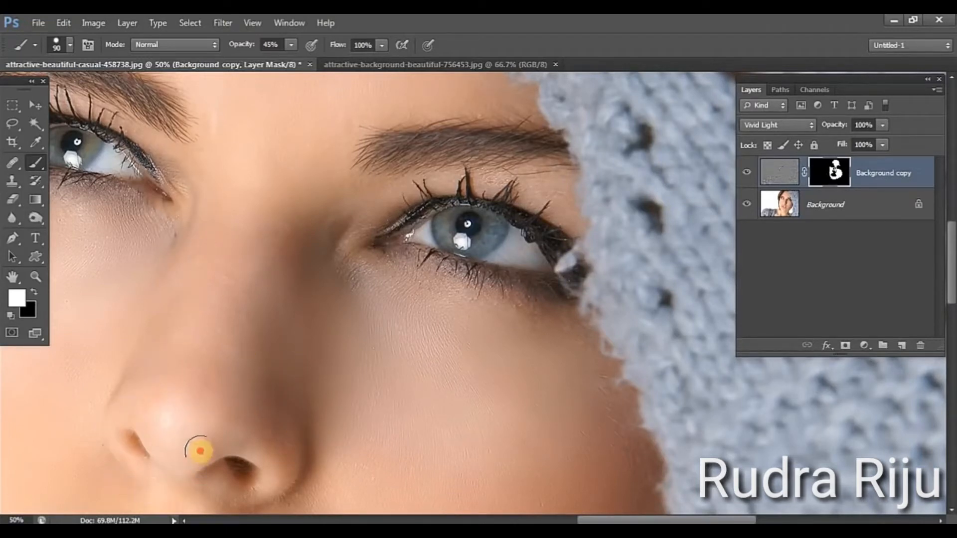
Paint white on the mask at 45% opacity over the edge of the hat-side cheek and down along the jawline
{"action": "left_click_drag", "start_coordinate": [367, 429], "coordinate": [430, 227]}
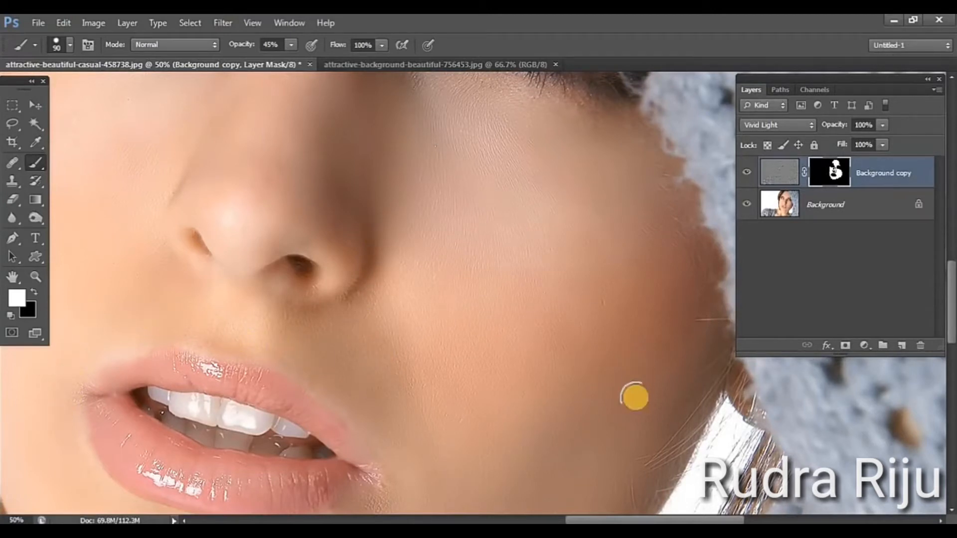
{"action": "mouse_move", "coordinate": [630, 393]}
{"action": "left_mouse_down"}
{"action": "mouse_move", "coordinate": [397, 265]}
{"action": "mouse_move", "coordinate": [403, 369]}
{"action": "left_mouse_up"}
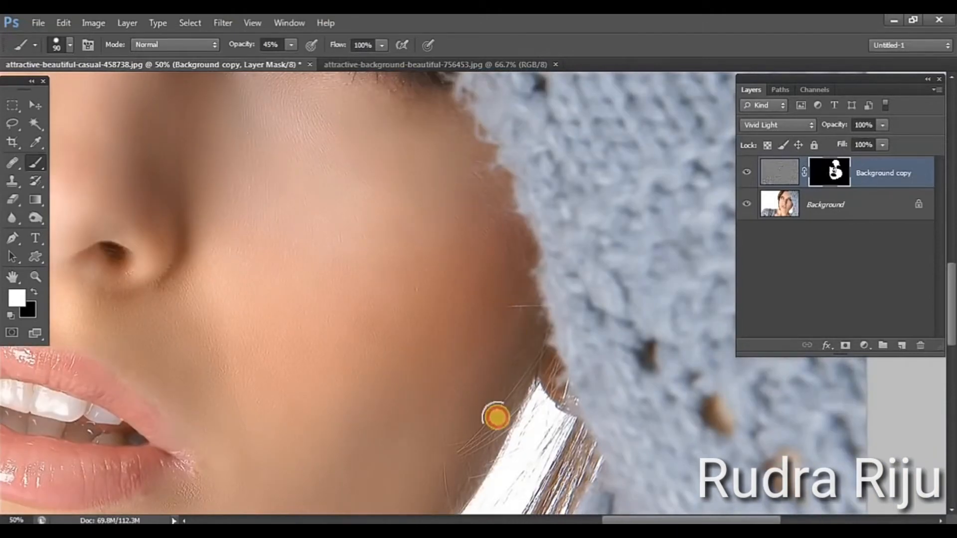
{"action": "scroll", "coordinate": [510, 158], "scroll_direction": "down", "scroll_amount": 5}
{"action": "scroll", "coordinate": [510, 158], "scroll_direction": "left", "scroll_amount": 1}
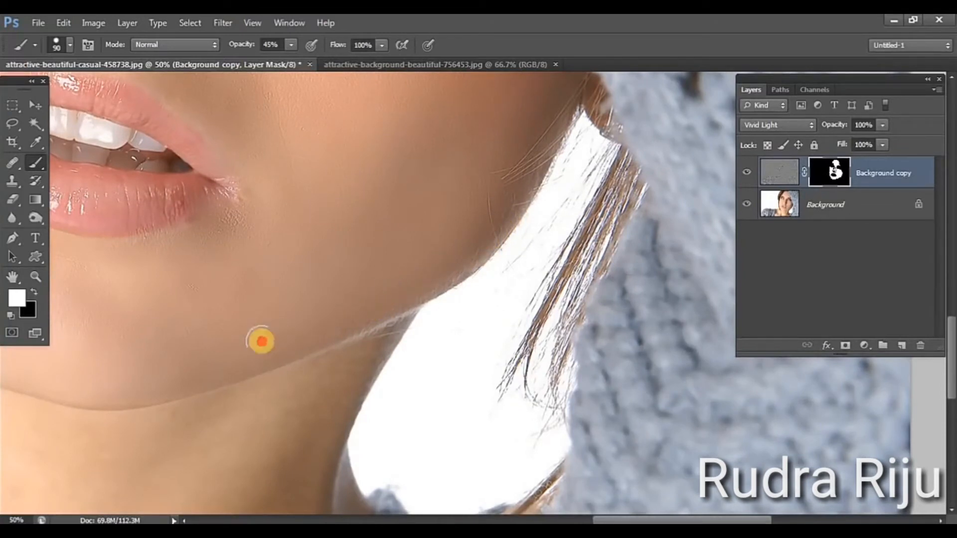
{"action": "left_click_drag", "start_coordinate": [337, 307], "coordinate": [470, 194]}
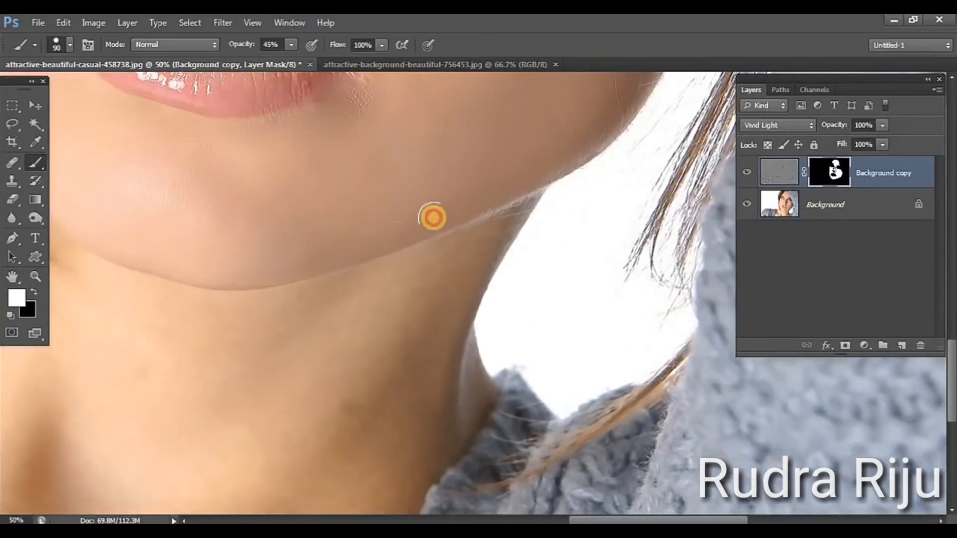
Paint the mask at 45% opacity along the lower edge of the chin
{"action": "mouse_move", "coordinate": [286, 267]}
{"action": "left_mouse_down"}
{"action": "mouse_move", "coordinate": [472, 255]}
{"action": "mouse_move", "coordinate": [390, 263]}
{"action": "left_mouse_up"}
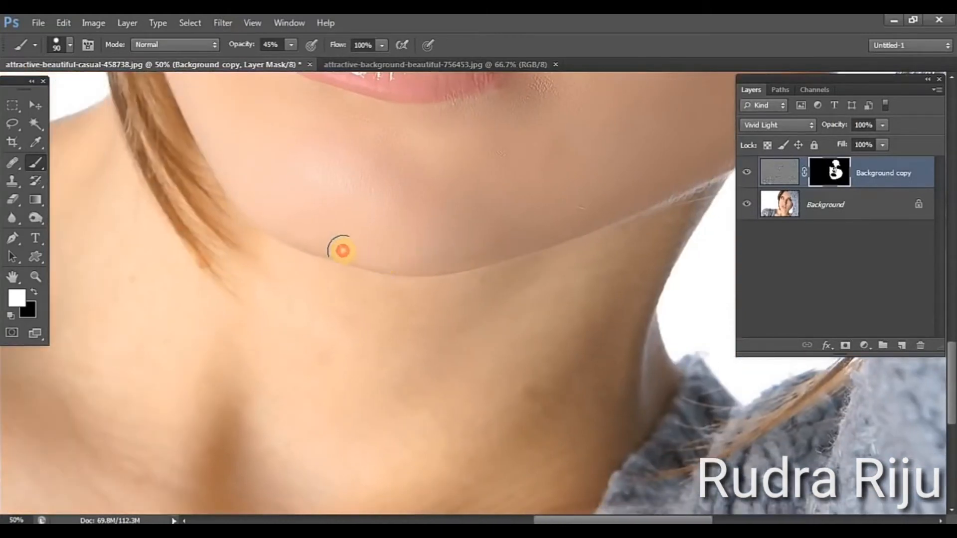
{"action": "left_click_drag", "start_coordinate": [281, 229], "coordinate": [278, 227]}
{"action": "mouse_move", "coordinate": [448, 258]}
{"action": "left_mouse_down"}
{"action": "mouse_move", "coordinate": [393, 254]}
{"action": "mouse_move", "coordinate": [484, 259]}
{"action": "mouse_move", "coordinate": [389, 253]}
{"action": "mouse_move", "coordinate": [441, 251]}
{"action": "mouse_move", "coordinate": [415, 274]}
{"action": "mouse_move", "coordinate": [482, 322]}
{"action": "left_mouse_up"}
{"action": "key", "text": "space"}
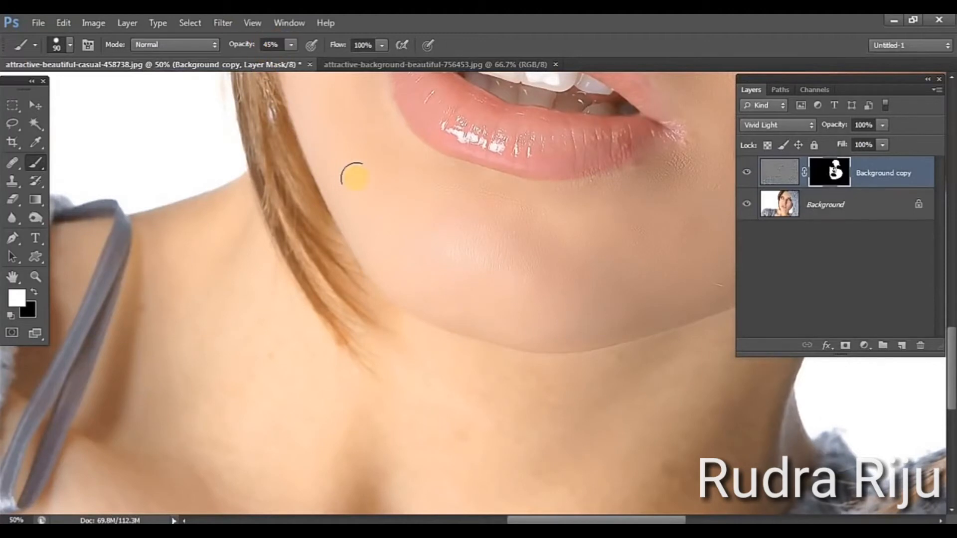
Lower the brush opacity to 30% and paint the mask along the hair-side cheek and down to the chin
{"action": "scroll", "coordinate": [406, 329], "scroll_direction": "up", "scroll_amount": 5}
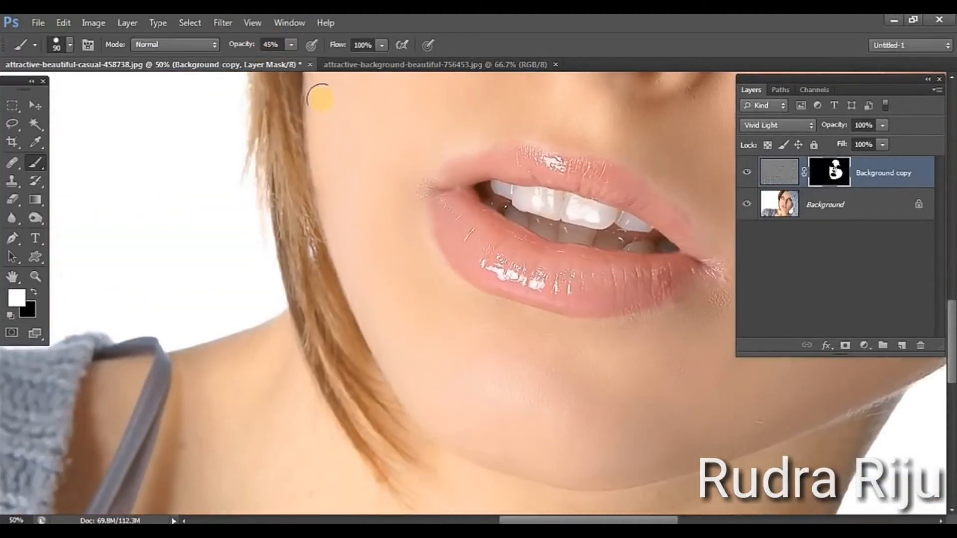
{"action": "left_click", "coordinate": [290, 44]}
{"action": "left_click", "coordinate": [282, 58]}
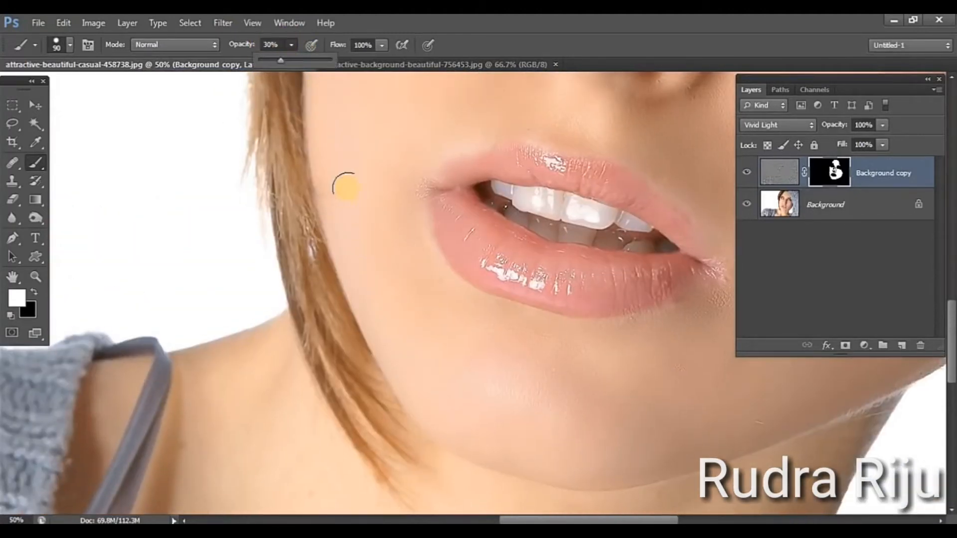
{"action": "left_click", "coordinate": [331, 231]}
{"action": "mouse_move", "coordinate": [333, 233]}
{"action": "left_mouse_down"}
{"action": "mouse_move", "coordinate": [391, 383]}
{"action": "mouse_move", "coordinate": [505, 441]}
{"action": "left_mouse_up"}
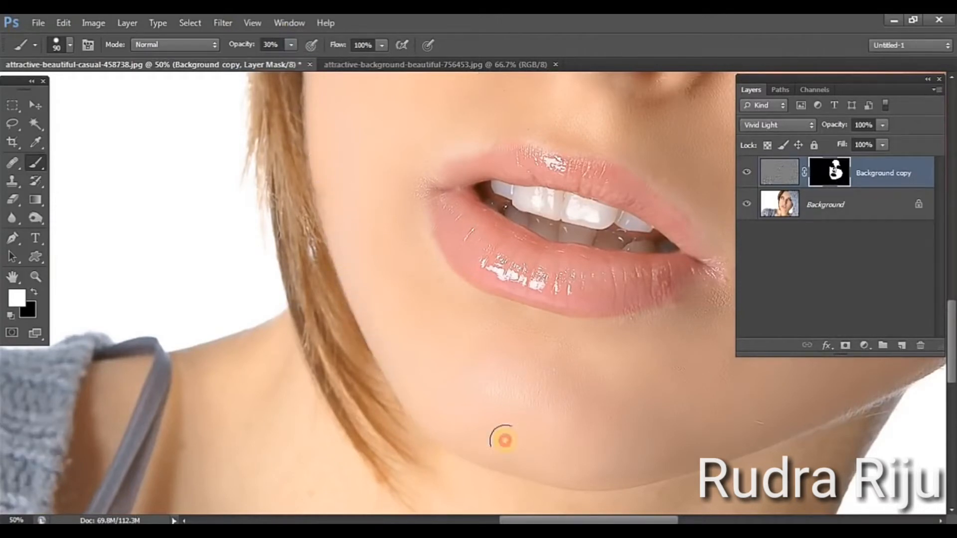
{"action": "left_click_drag", "start_coordinate": [411, 184], "coordinate": [449, 470]}
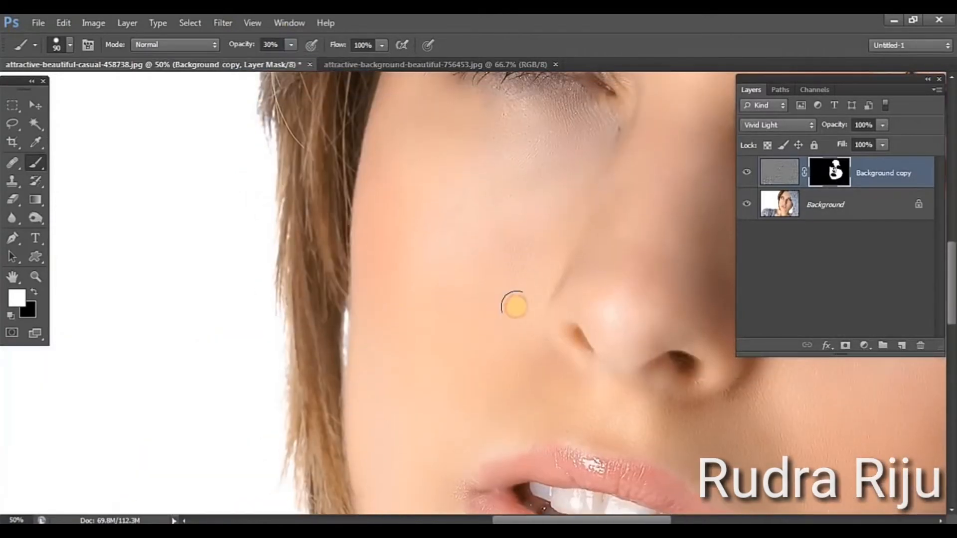
{"action": "left_click", "coordinate": [545, 373]}
Raise the brush opacity to 49% and paint the mask white over the neck below the chin
{"action": "left_click_drag", "start_coordinate": [453, 263], "coordinate": [268, 64]}
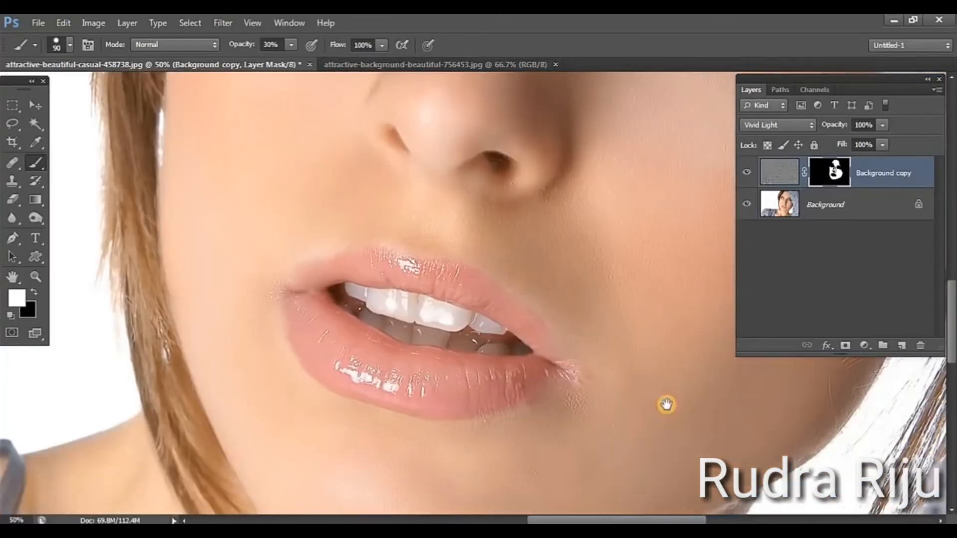
{"action": "mouse_move", "coordinate": [666, 406]}
{"action": "left_mouse_down"}
{"action": "mouse_move", "coordinate": [622, 402]}
{"action": "mouse_move", "coordinate": [544, 423]}
{"action": "left_mouse_up"}
{"action": "left_click_drag", "start_coordinate": [629, 218], "coordinate": [625, 80]}
{"action": "left_click_drag", "start_coordinate": [650, 499], "coordinate": [645, 334]}
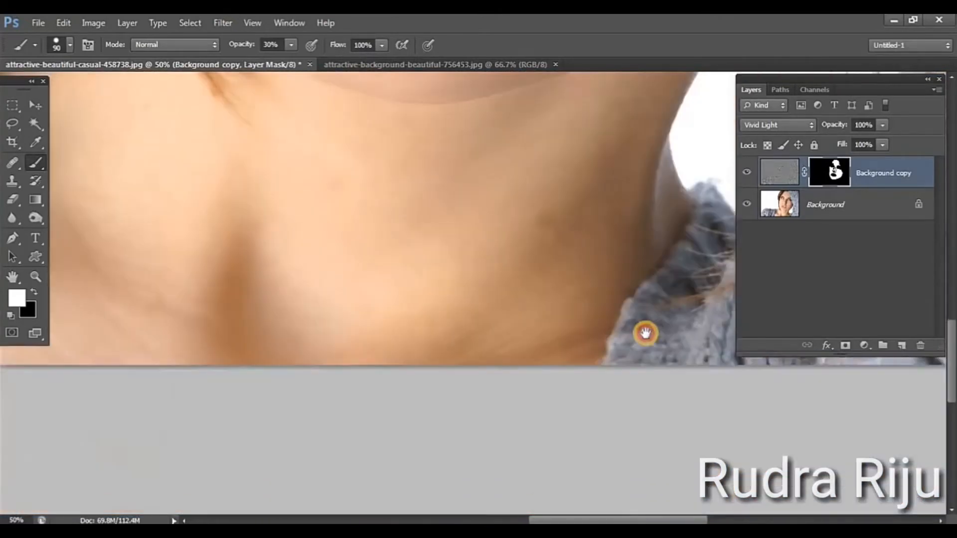
{"action": "left_click_drag", "start_coordinate": [628, 240], "coordinate": [561, 494]}
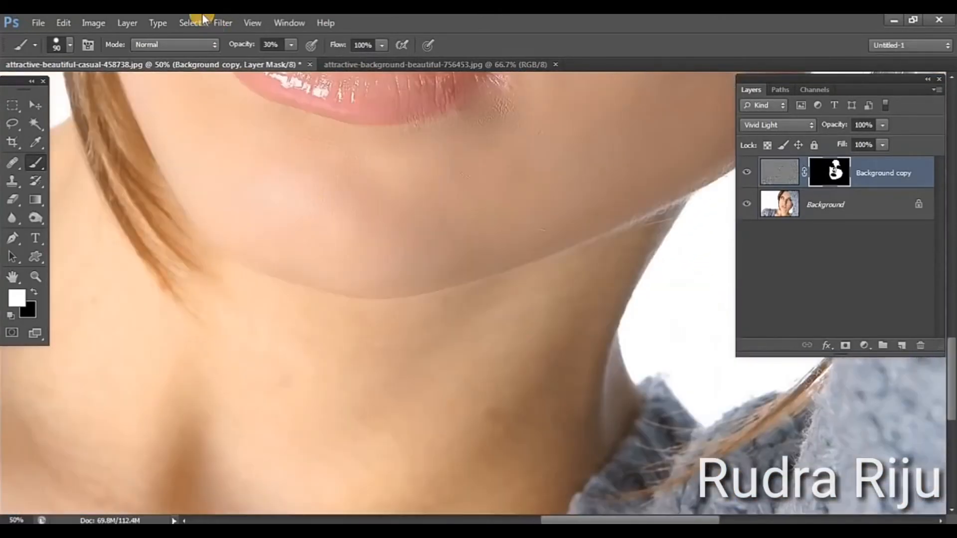
{"action": "left_click", "coordinate": [292, 45]}
{"action": "left_click", "coordinate": [305, 59]}
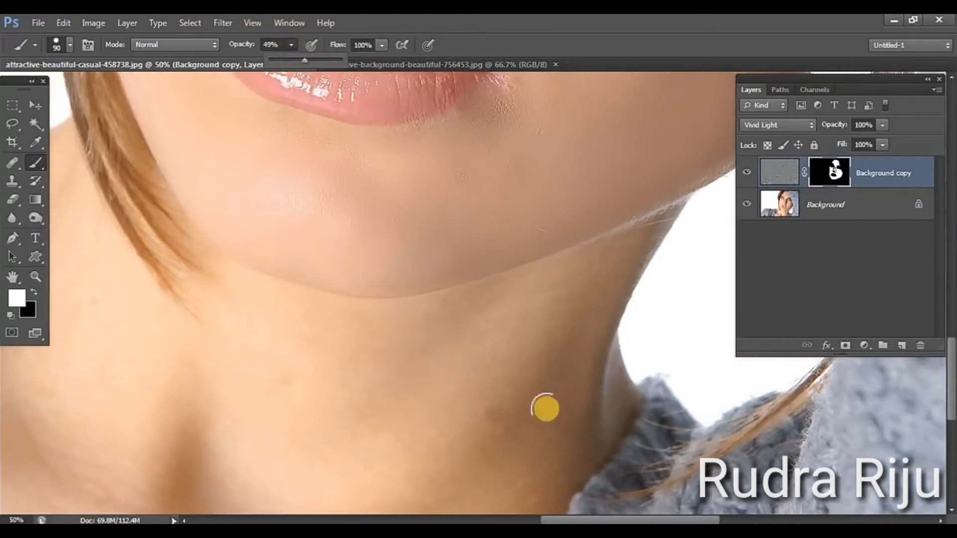
{"action": "left_click", "coordinate": [575, 284]}
{"action": "mouse_move", "coordinate": [481, 320]}
{"action": "left_mouse_down"}
{"action": "mouse_move", "coordinate": [410, 311]}
{"action": "mouse_move", "coordinate": [451, 418]}
{"action": "mouse_move", "coordinate": [373, 367]}
{"action": "mouse_move", "coordinate": [312, 371]}
{"action": "mouse_move", "coordinate": [485, 423]}
{"action": "mouse_move", "coordinate": [545, 365]}
{"action": "mouse_move", "coordinate": [516, 436]}
{"action": "mouse_move", "coordinate": [396, 474]}
{"action": "left_mouse_up"}
{"action": "mouse_move", "coordinate": [230, 439]}
{"action": "left_mouse_down"}
{"action": "mouse_move", "coordinate": [433, 439]}
{"action": "mouse_move", "coordinate": [480, 417]}
{"action": "mouse_move", "coordinate": [495, 395]}
{"action": "mouse_move", "coordinate": [495, 424]}
{"action": "mouse_move", "coordinate": [138, 374]}
{"action": "left_mouse_up"}
Enlarge the brush to 300 px and paint the mask over the lower neck, shoulder and chest skin
{"action": "key", "text": "]"}
{"action": "key", "text": "]"}
{"action": "key", "text": "]"}
{"action": "key", "text": "]"}
{"action": "key", "text": "]"}
{"action": "key", "text": "]"}
{"action": "key", "text": "]"}
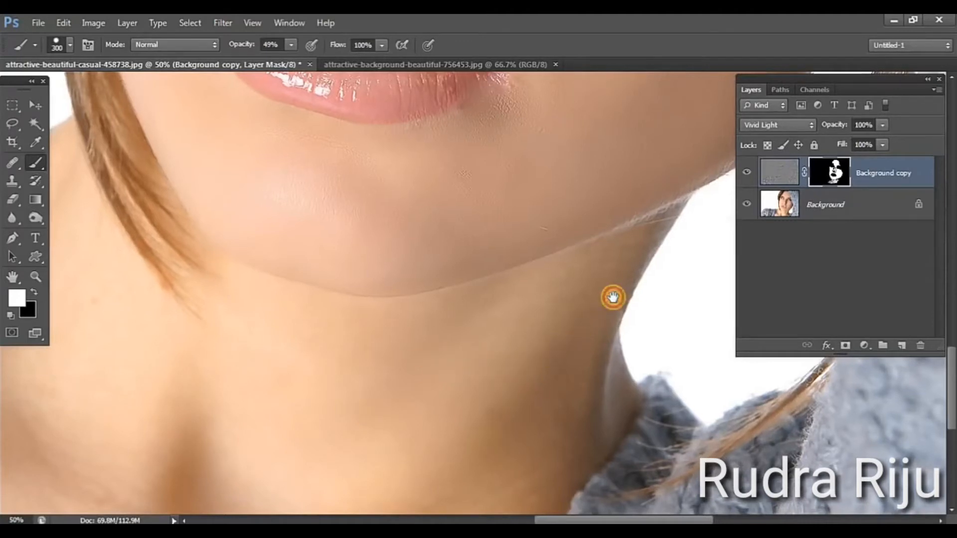
{"action": "scroll", "coordinate": [606, 307], "scroll_direction": "down", "scroll_amount": 3}
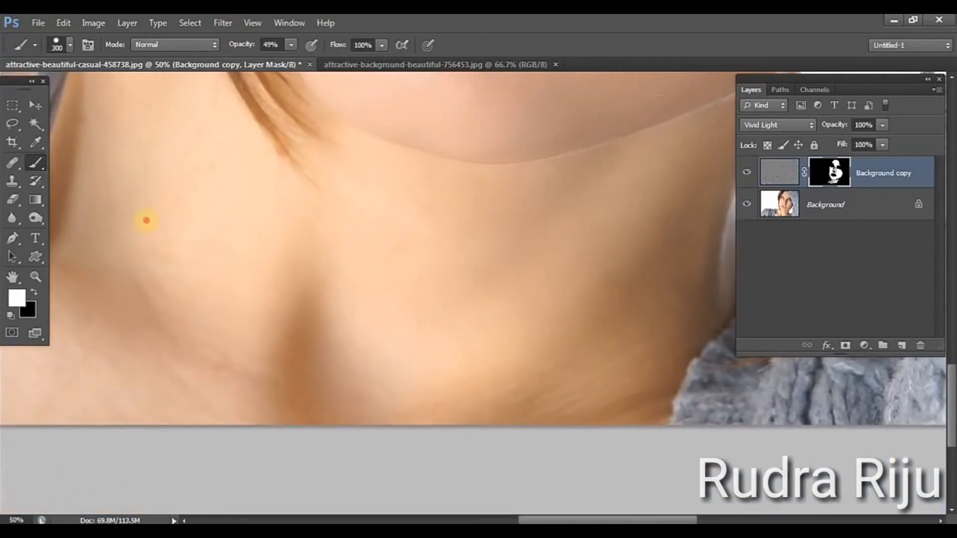
{"action": "mouse_move", "coordinate": [146, 220]}
{"action": "left_mouse_down"}
{"action": "mouse_move", "coordinate": [97, 333]}
{"action": "mouse_move", "coordinate": [200, 369]}
{"action": "left_mouse_up"}
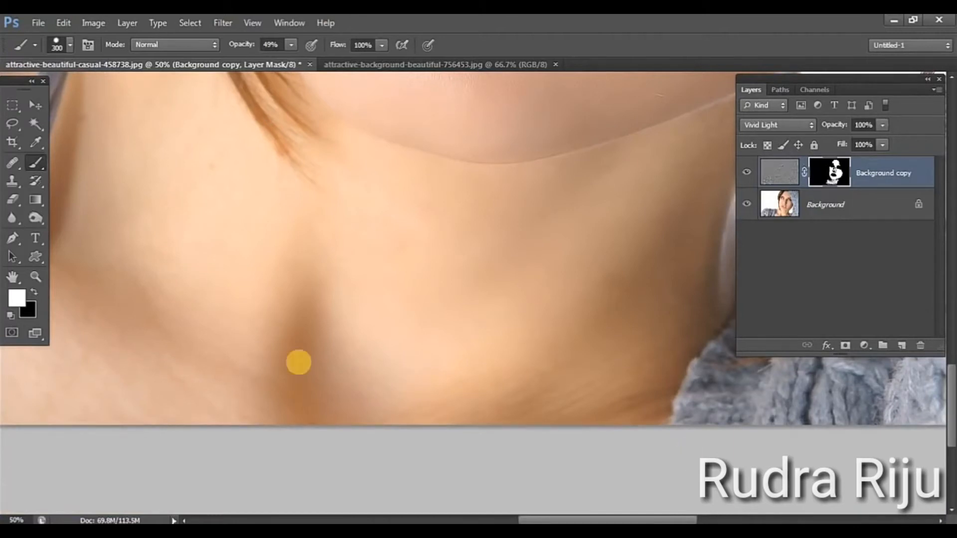
{"action": "left_click_drag", "start_coordinate": [239, 215], "coordinate": [264, 444]}
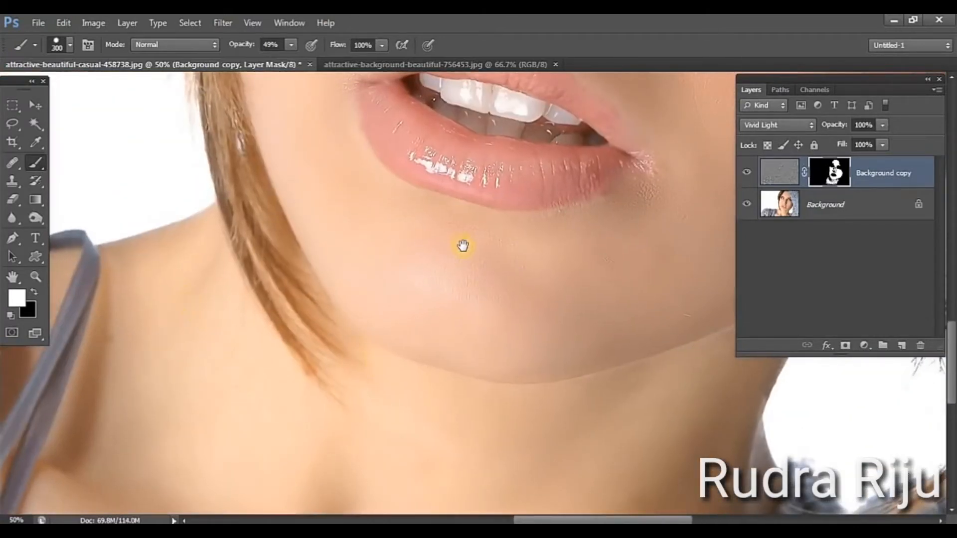
Zoom out to 25% and review the smoothed skin across the whole face
{"action": "left_click_drag", "start_coordinate": [463, 245], "coordinate": [389, 493]}
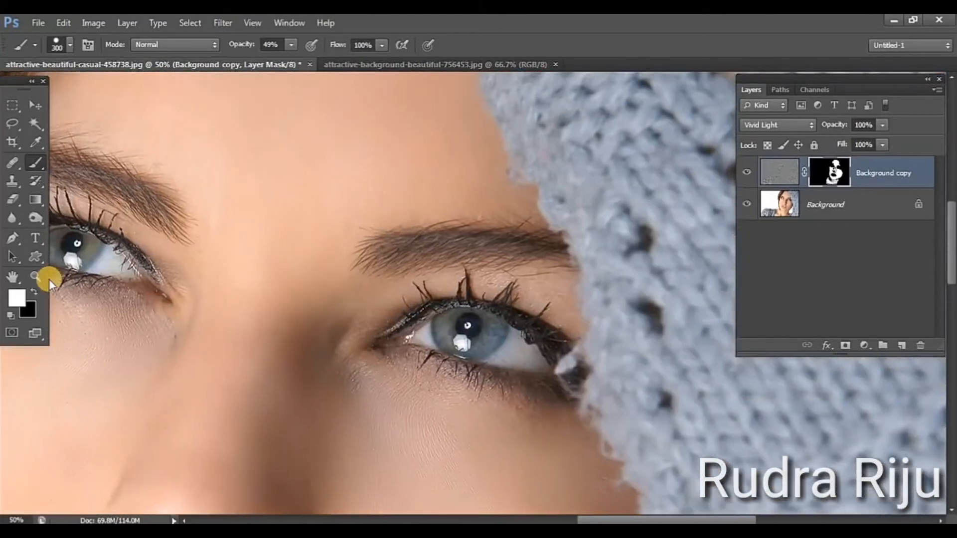
{"action": "left_click", "coordinate": [35, 276]}
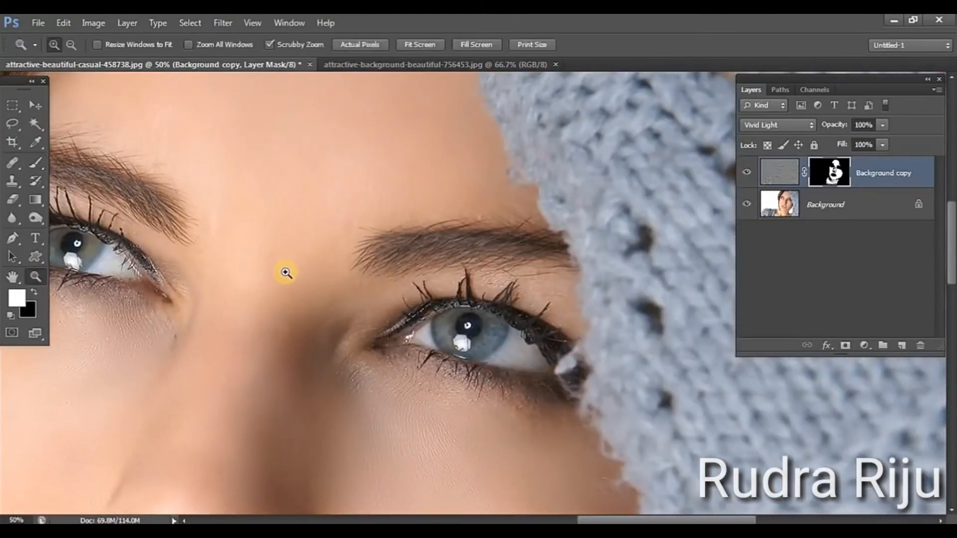
{"action": "left_click", "coordinate": [285, 272], "text": "alt"}
{"action": "left_click", "coordinate": [349, 309], "text": "alt"}
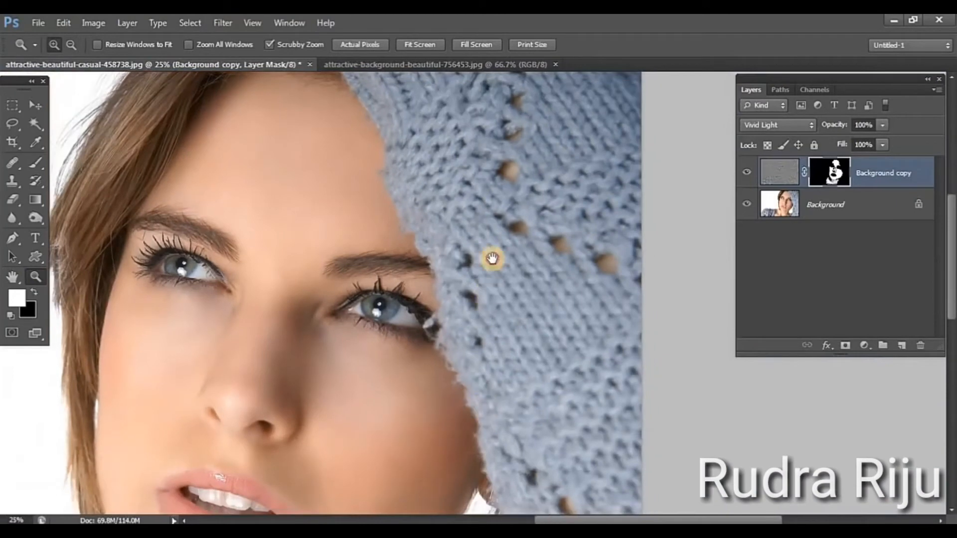
{"action": "left_click_drag", "start_coordinate": [492, 258], "coordinate": [506, 216]}
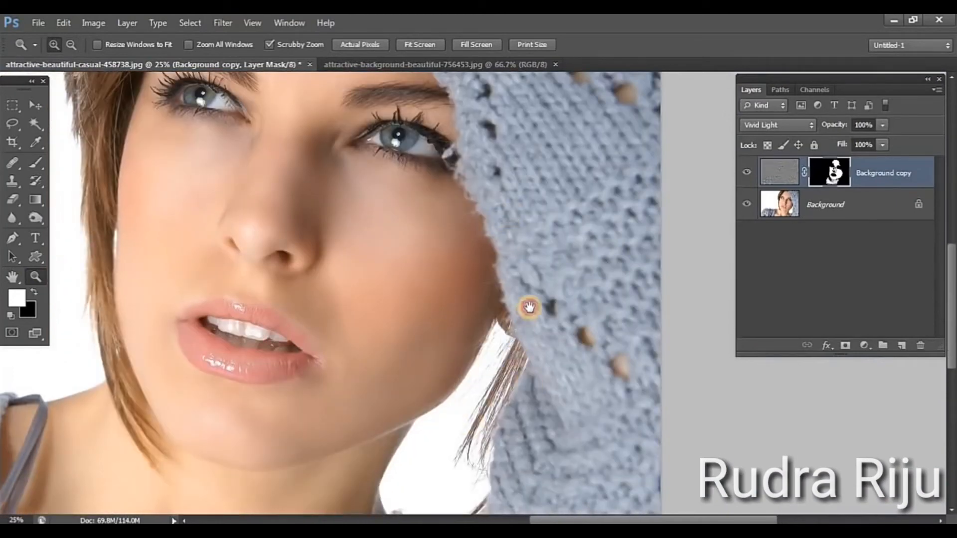
{"action": "left_click_drag", "start_coordinate": [530, 308], "coordinate": [502, 377]}
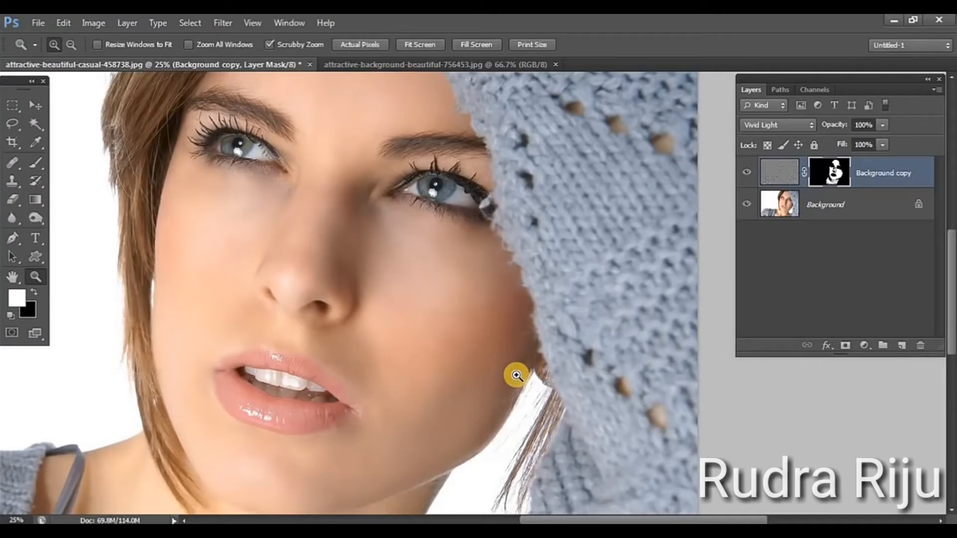
{"action": "left_click_drag", "start_coordinate": [504, 383], "coordinate": [504, 342]}
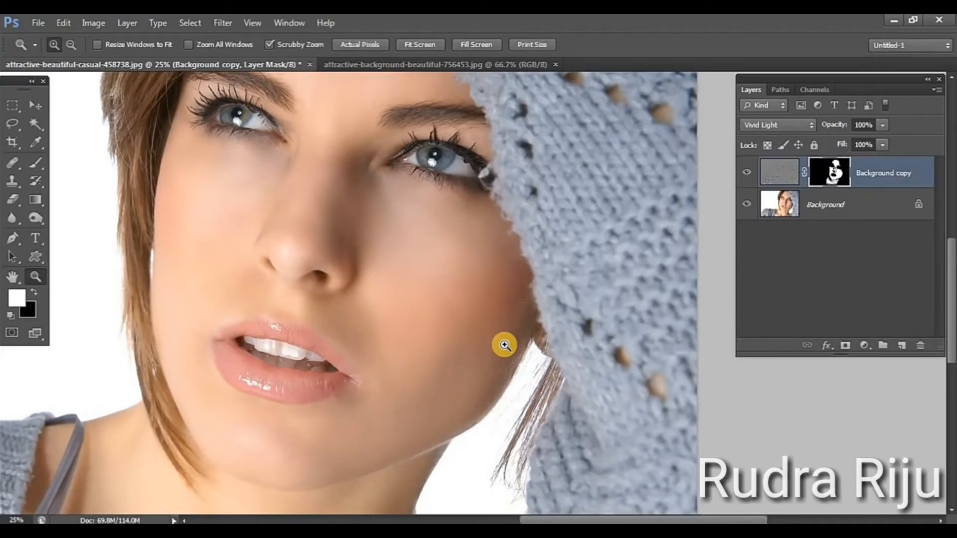
Darken the Background layer's midtones with Levels, setting the midtone input to 0.81
{"action": "left_click", "coordinate": [887, 205]}
{"action": "key", "text": "ctrl+l"}
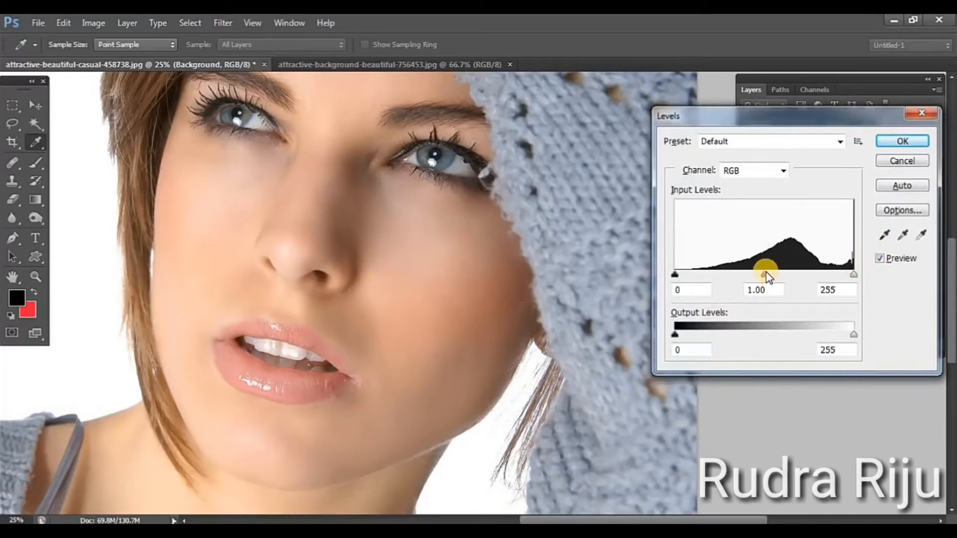
{"action": "left_click_drag", "start_coordinate": [766, 272], "coordinate": [779, 277]}
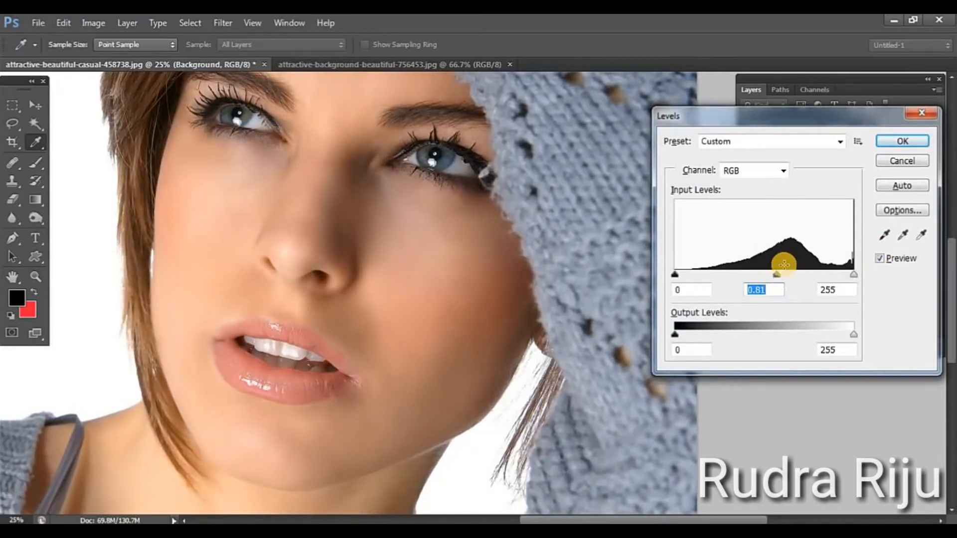
{"action": "left_click", "coordinate": [891, 157]}
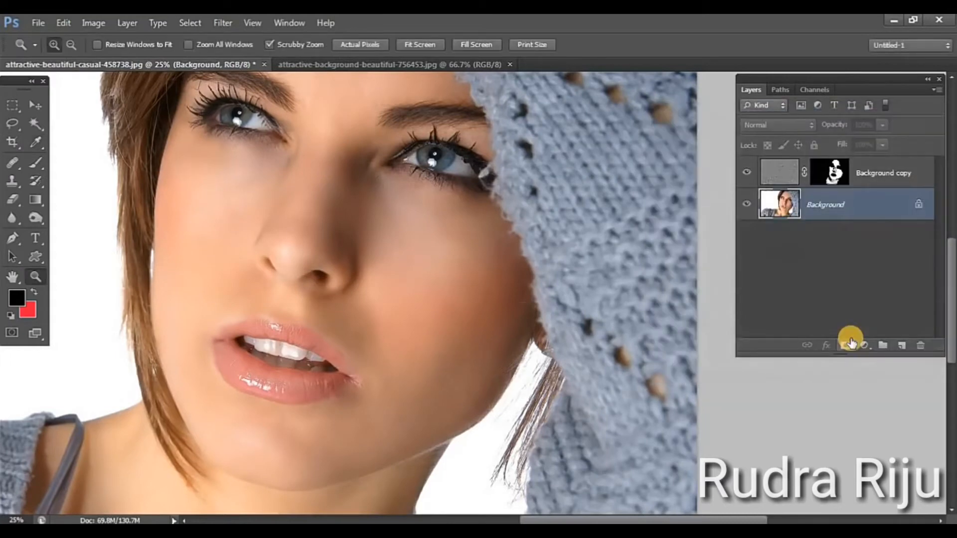
Apply Hue/Saturation to the Background layer with the master saturation set to 8
{"action": "key", "text": "ctrl+u"}
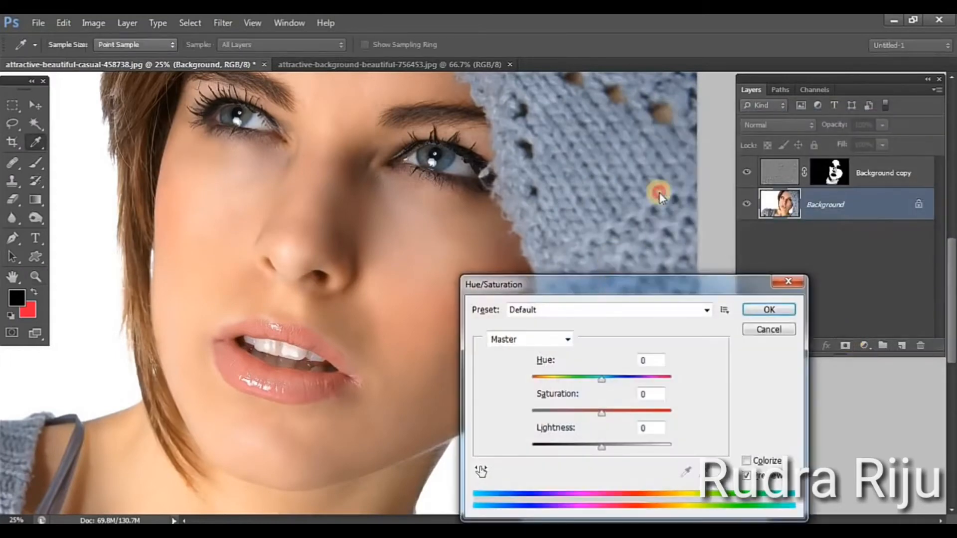
{"action": "left_click_drag", "start_coordinate": [614, 281], "coordinate": [696, 115]}
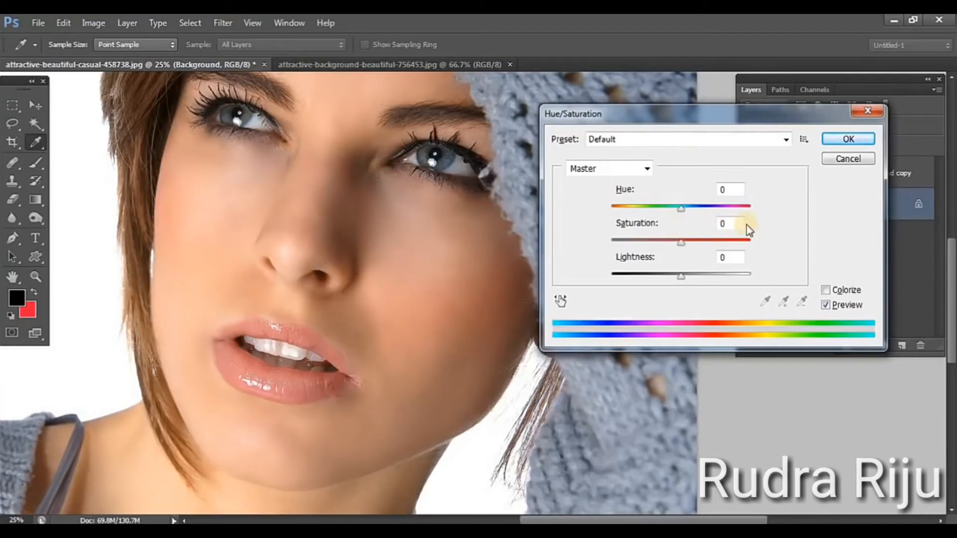
{"action": "double_click", "coordinate": [731, 224]}
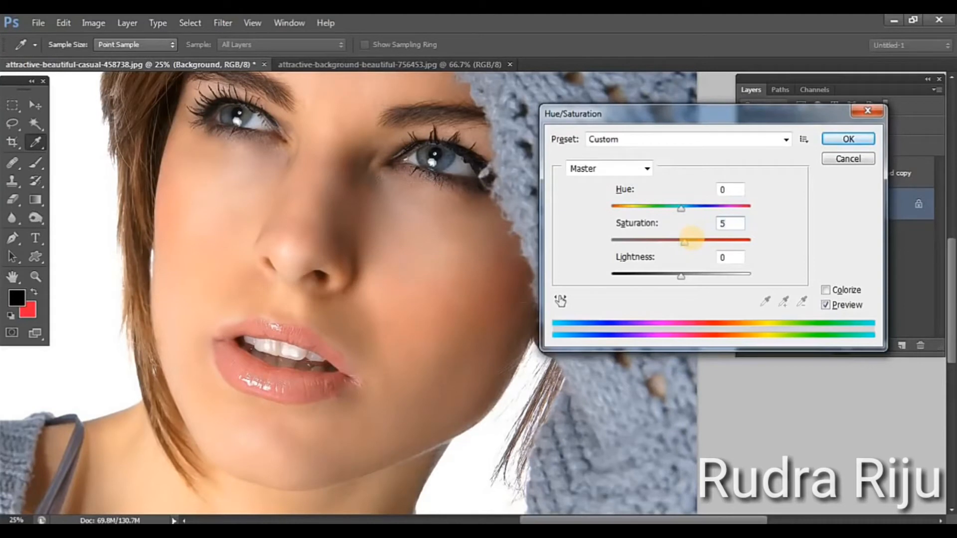
{"action": "mouse_move", "coordinate": [707, 246]}
{"action": "left_mouse_down"}
{"action": "mouse_move", "coordinate": [719, 249]}
{"action": "mouse_move", "coordinate": [717, 232]}
{"action": "left_mouse_up"}
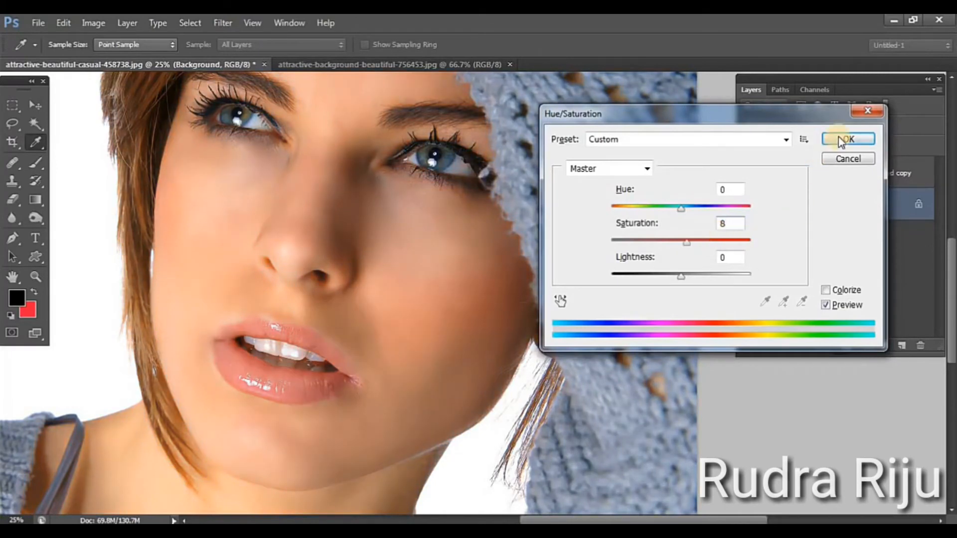
{"action": "key", "text": "Return"}
{"action": "key", "text": "z"}
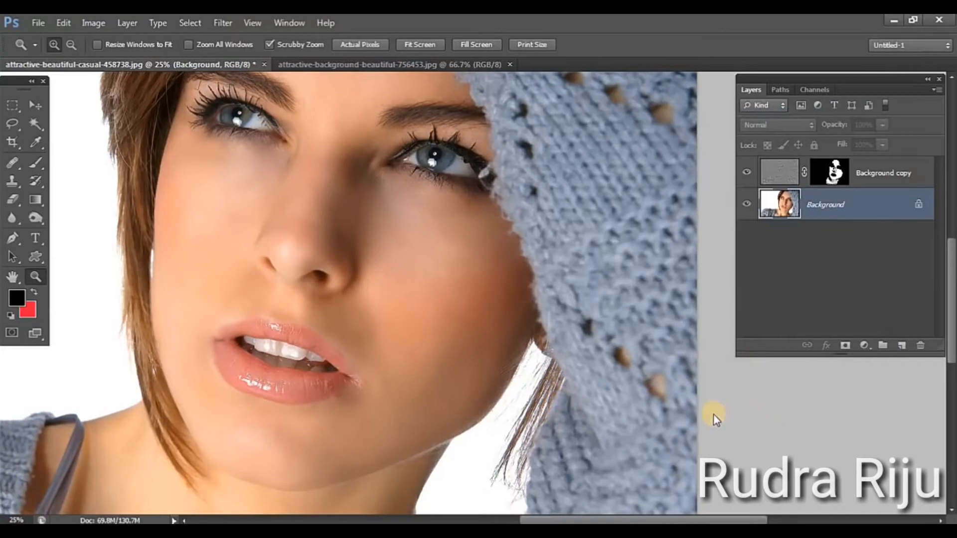
{"action": "left_click_drag", "start_coordinate": [587, 262], "coordinate": [581, 285]}
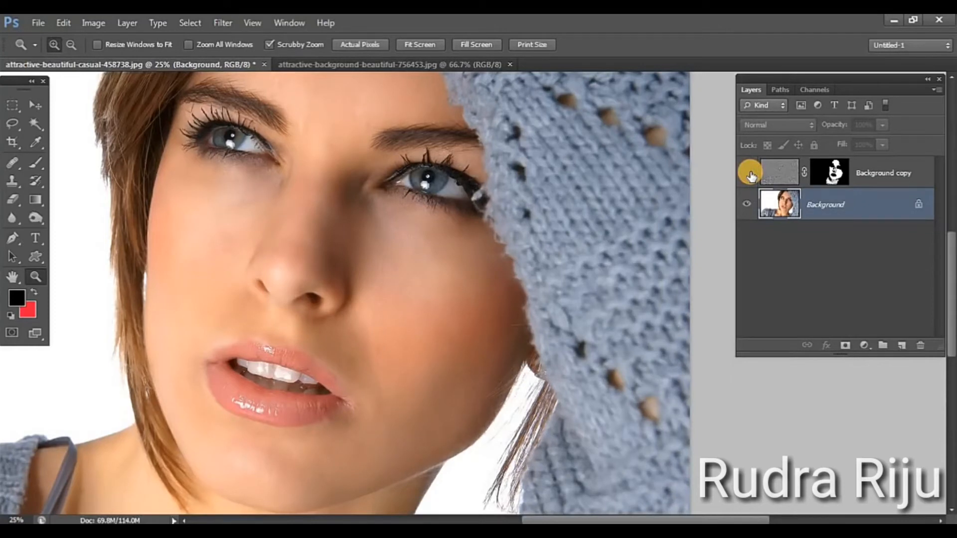
Switch to the second portrait, attractive-background-beautiful-756453.jpg, and bring the whole face into view
{"action": "left_click", "coordinate": [370, 64]}
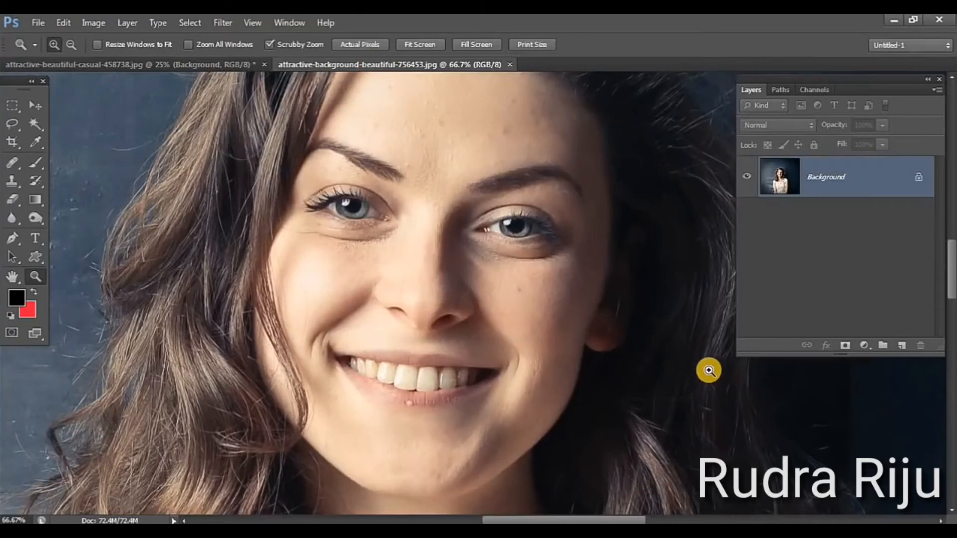
{"action": "left_click", "coordinate": [408, 437], "text": "alt"}
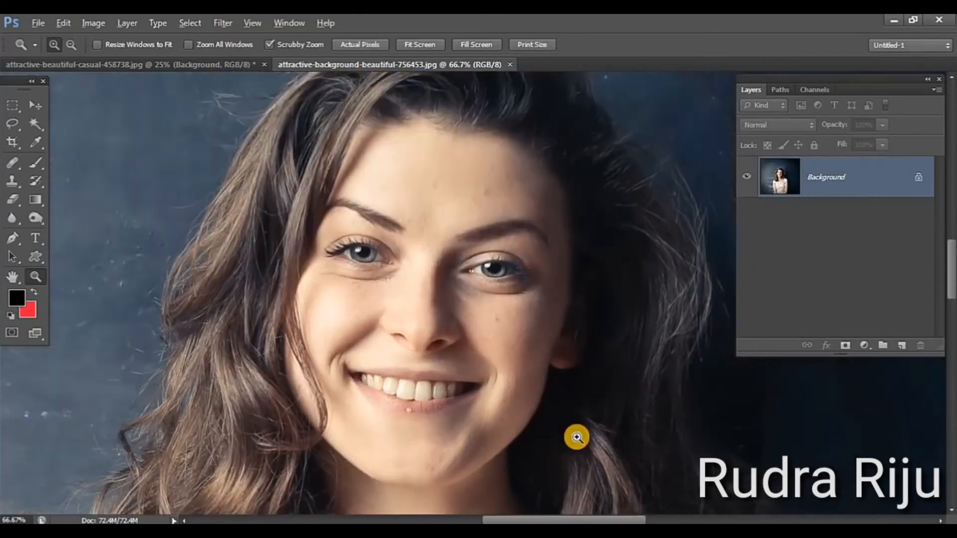
Darken the second portrait's Background layer slightly with Levels, setting the midtone input to 0.93
{"action": "left_click_drag", "start_coordinate": [581, 433], "coordinate": [512, 321]}
{"action": "left_click", "coordinate": [550, 346], "text": "alt"}
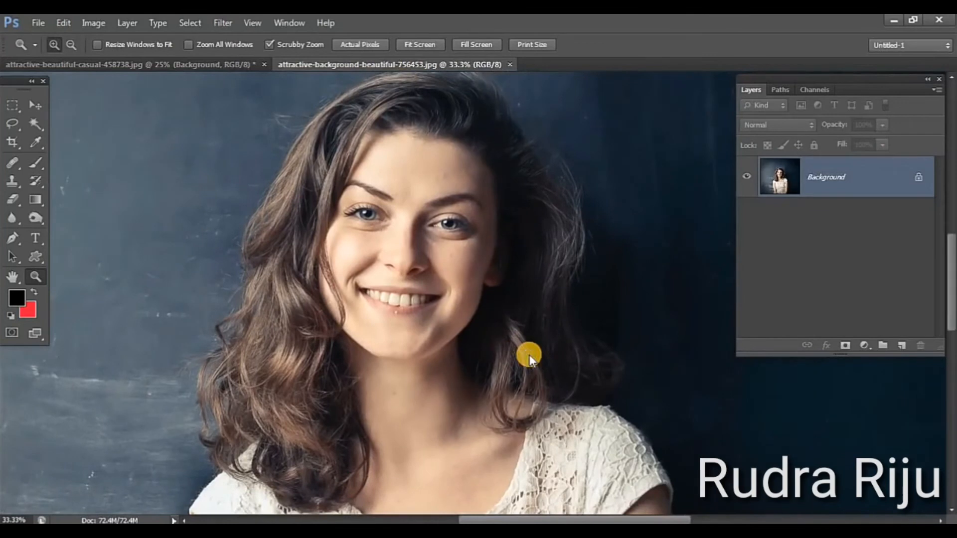
{"action": "key", "text": "ctrl+l"}
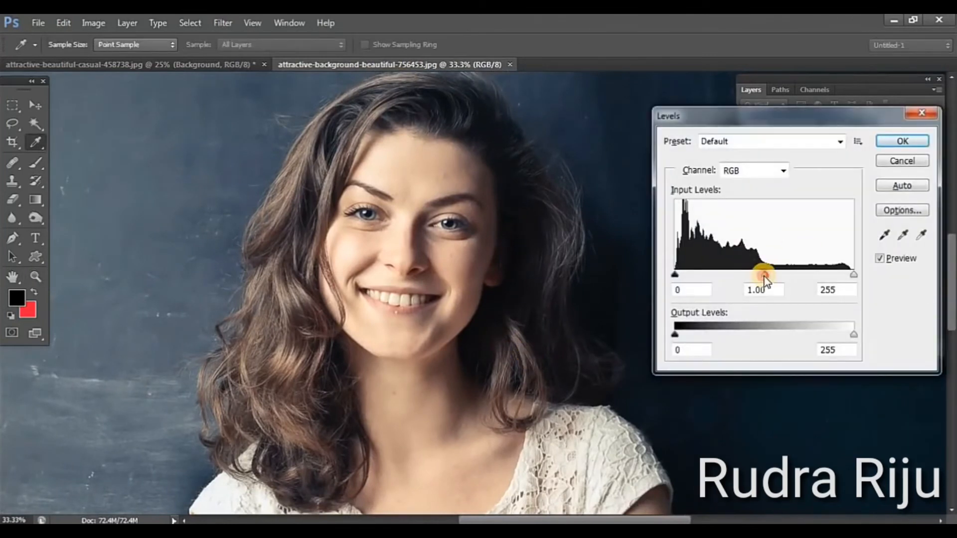
{"action": "left_click_drag", "start_coordinate": [764, 275], "coordinate": [769, 274]}
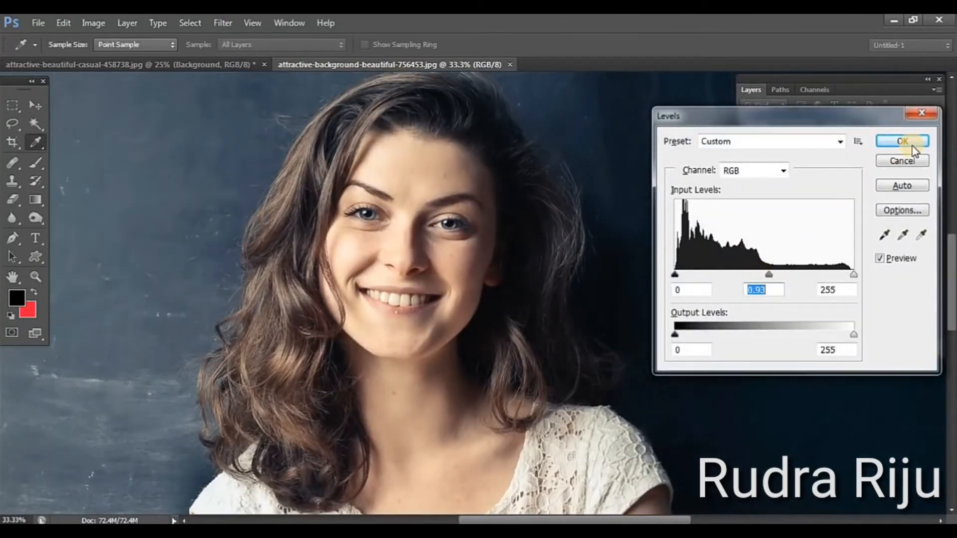
{"action": "key", "text": "Return"}
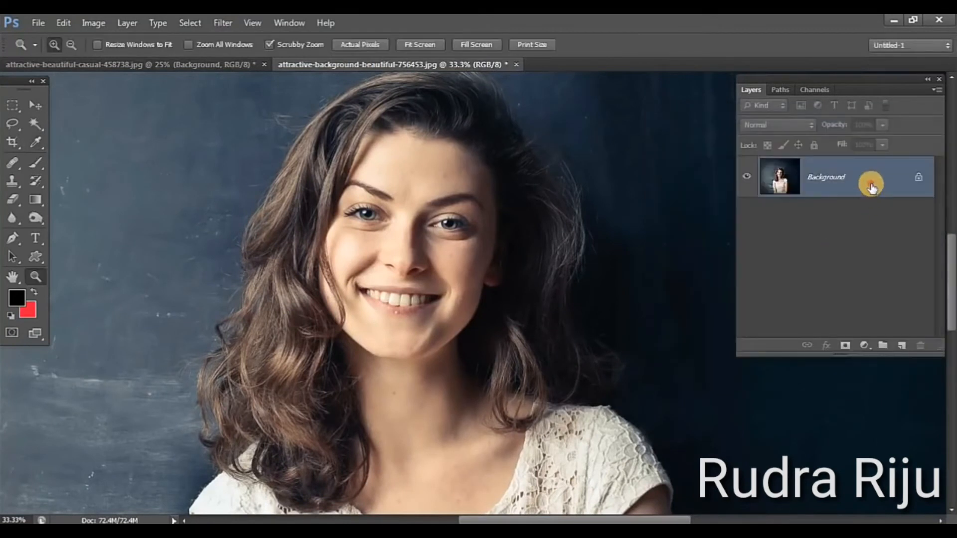
Duplicate the Background layer and invert the colours of the copy
{"action": "left_click_drag", "start_coordinate": [872, 186], "coordinate": [902, 345]}
{"action": "left_click_drag", "start_coordinate": [882, 281], "coordinate": [901, 345]}
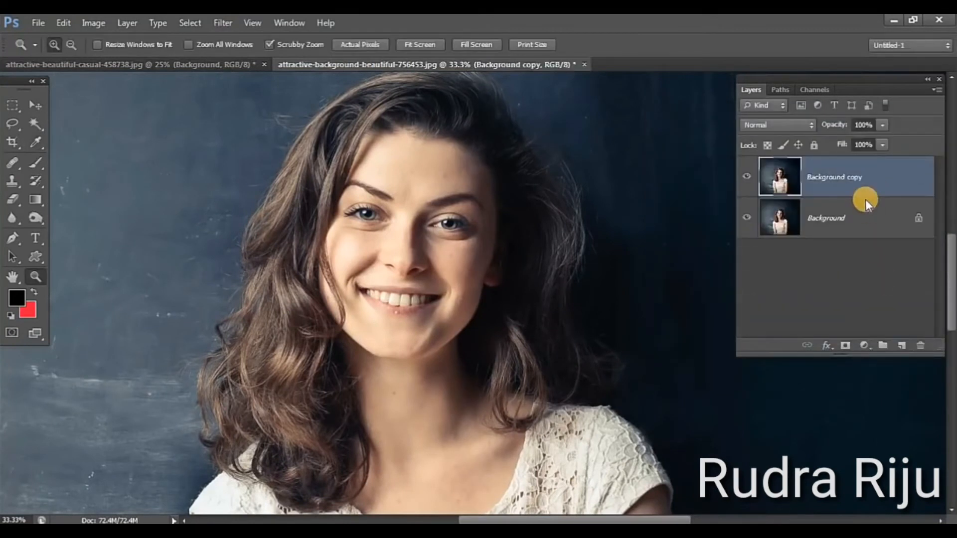
{"action": "key", "text": "ctrl+i"}
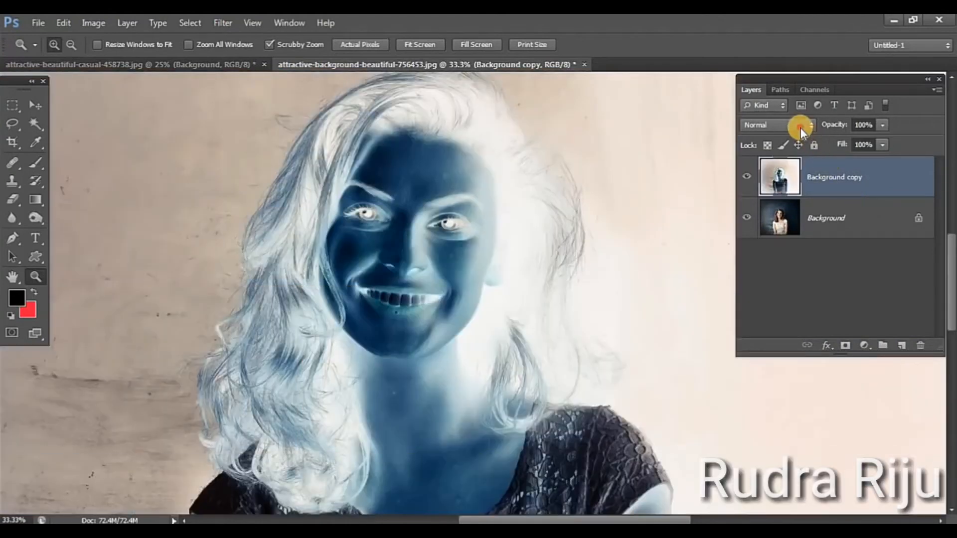
Set the inverted copy's blend mode to Vivid Light and apply a High Pass filter with a 12-pixel radius
{"action": "left_click", "coordinate": [800, 126]}
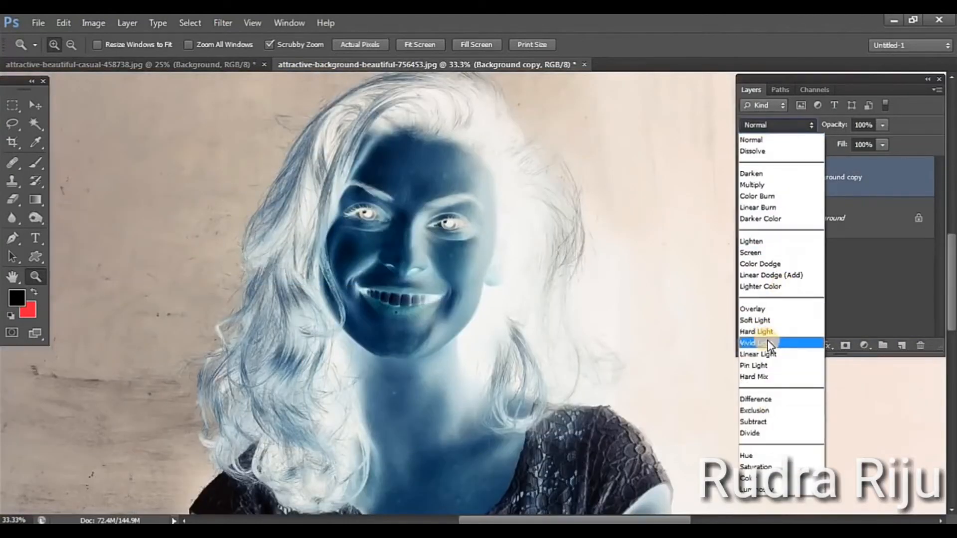
{"action": "left_click", "coordinate": [768, 343]}
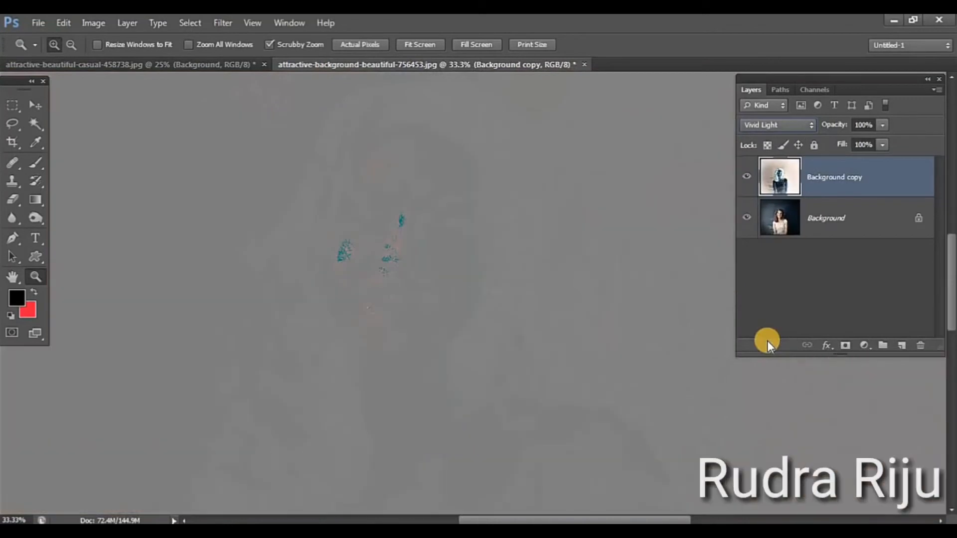
{"action": "left_click", "coordinate": [219, 22]}
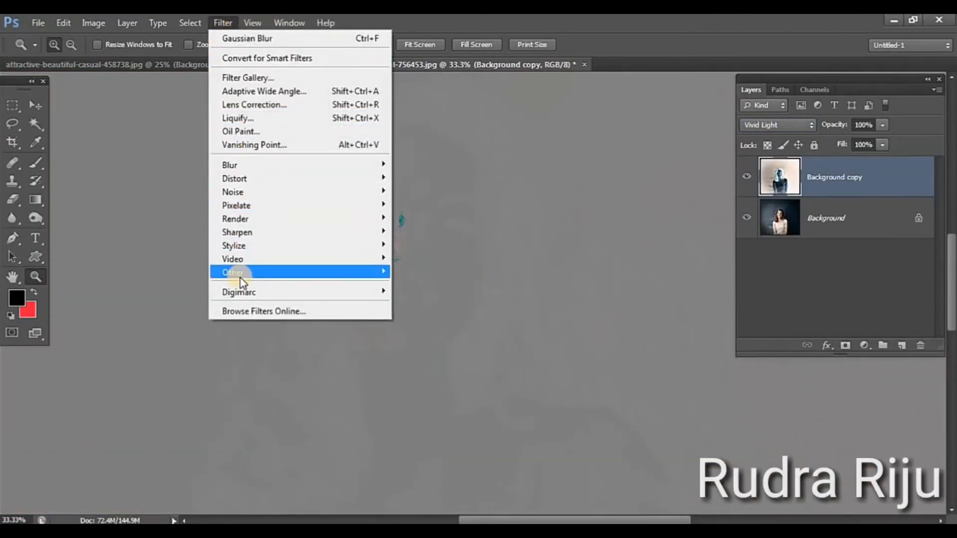
{"action": "mouse_move", "coordinate": [240, 273]}
{"action": "left_click", "coordinate": [425, 285]}
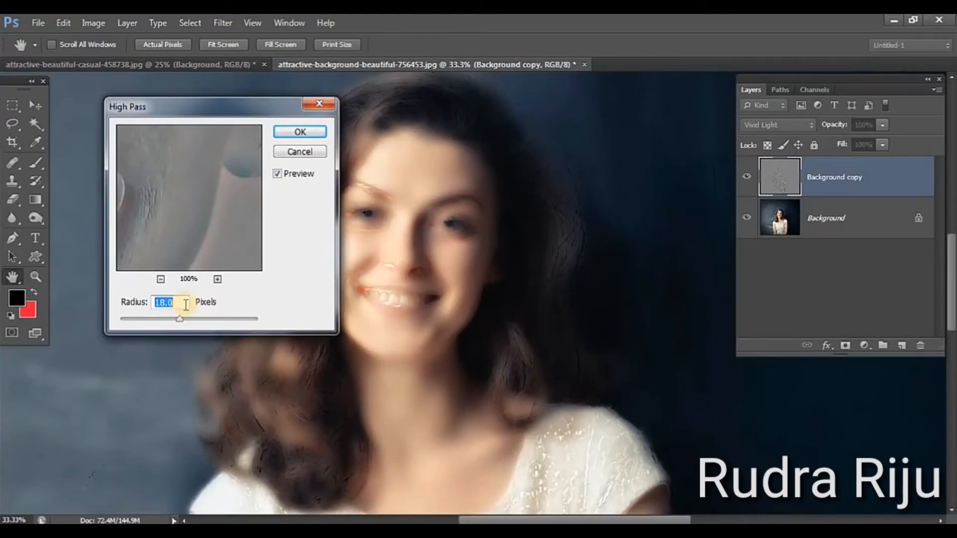
{"action": "type", "text": "12"}
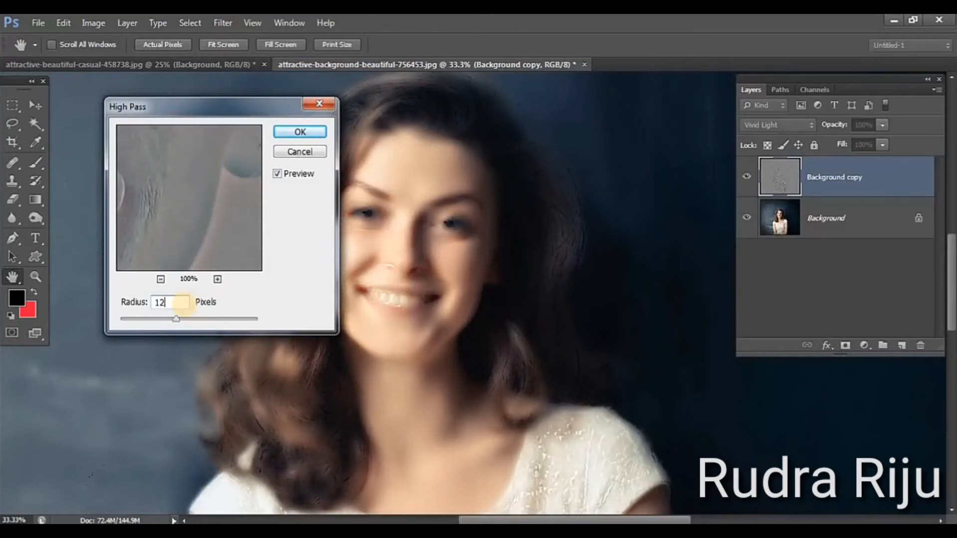
{"action": "left_click", "coordinate": [292, 133]}
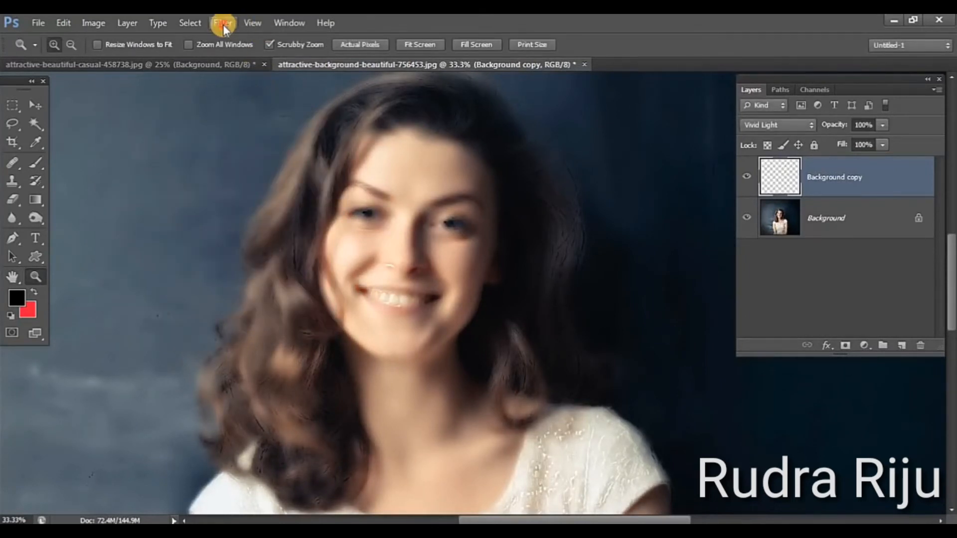
Apply a Gaussian Blur with a 2-pixel radius to the Background copy layer
{"action": "left_click", "coordinate": [223, 23]}
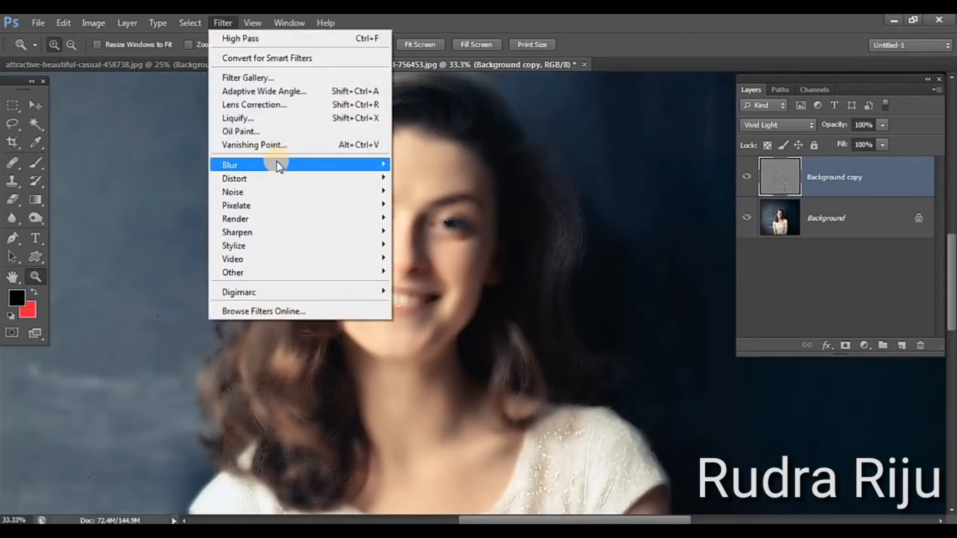
{"action": "mouse_move", "coordinate": [305, 164]}
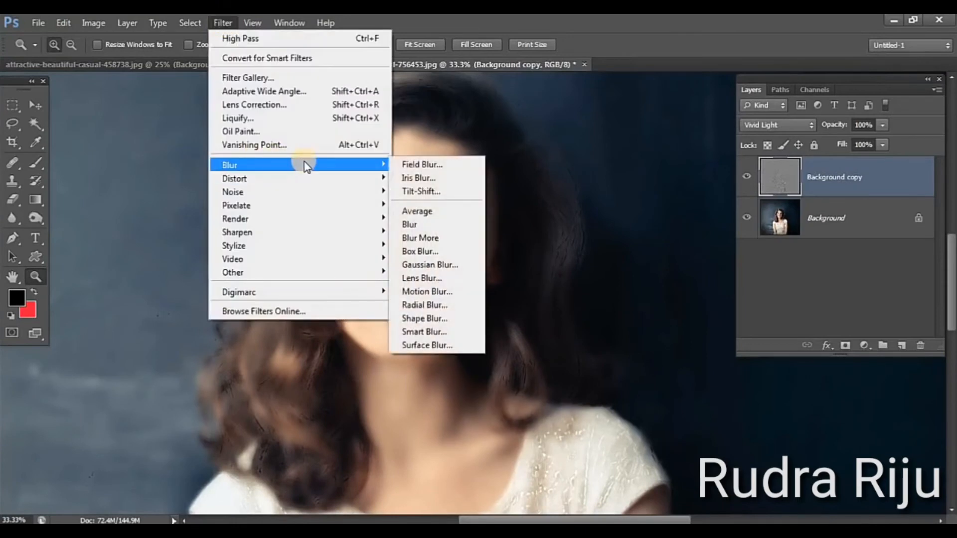
{"action": "left_click", "coordinate": [425, 268]}
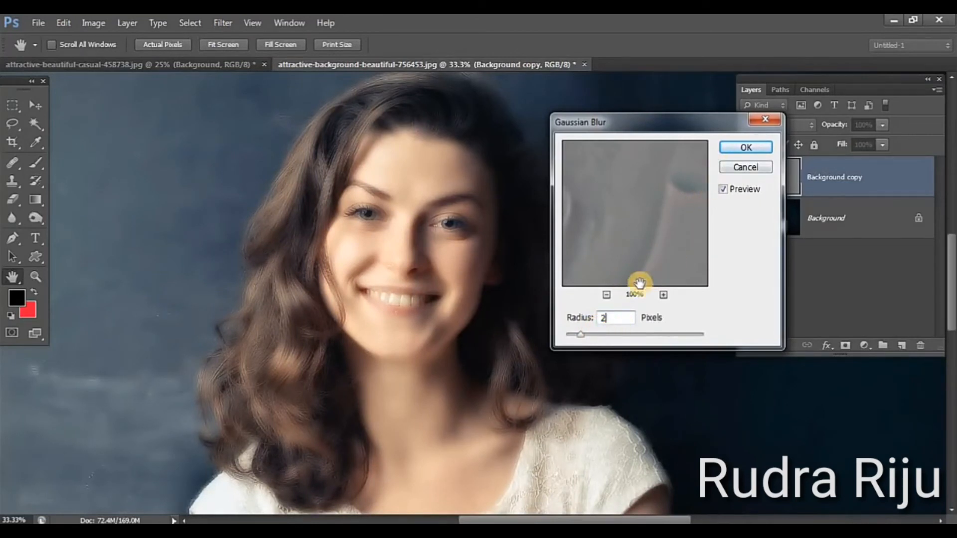
{"action": "left_click", "coordinate": [733, 151]}
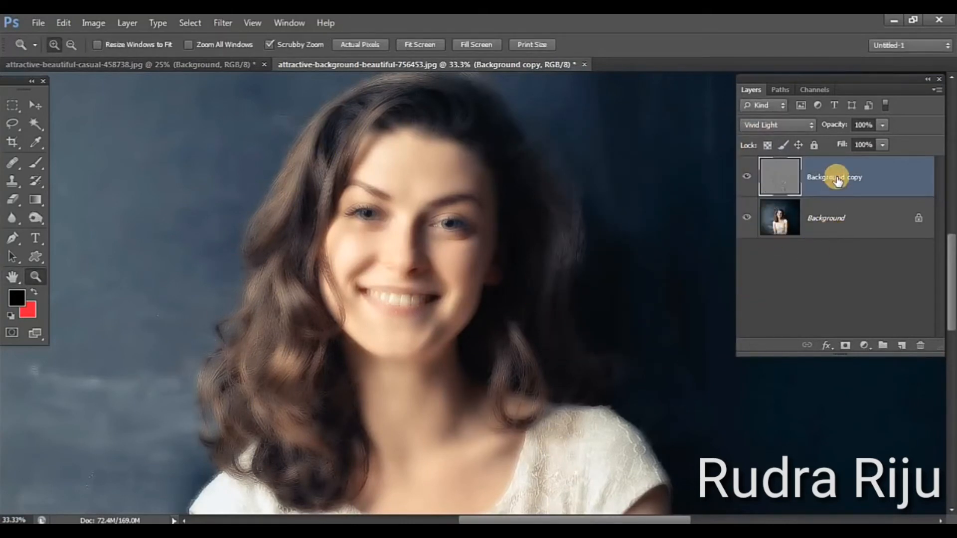
Add a black layer mask to Background copy that hides the whole effect, and make the mask active
{"action": "left_click", "coordinate": [846, 349], "text": "alt"}
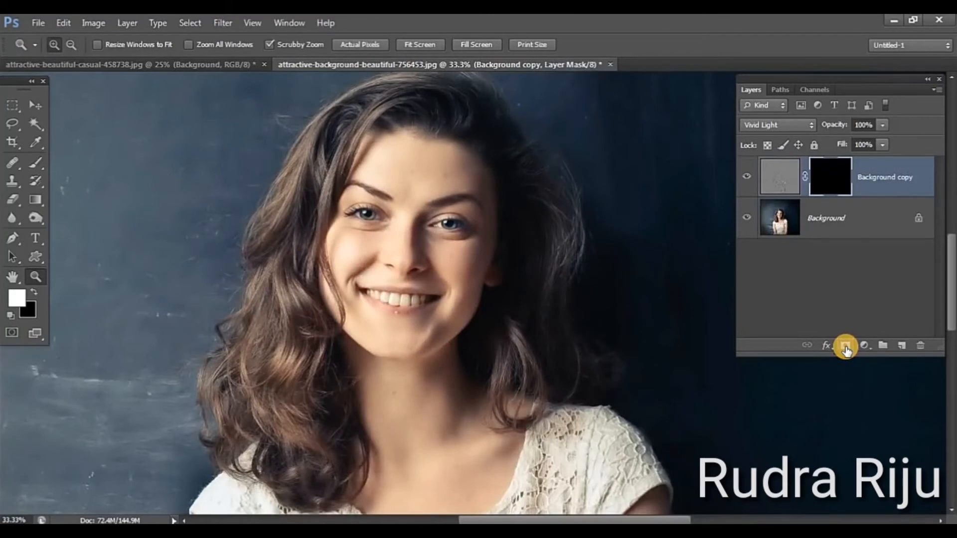
{"action": "left_click", "coordinate": [826, 178]}
{"action": "left_click", "coordinate": [39, 165]}
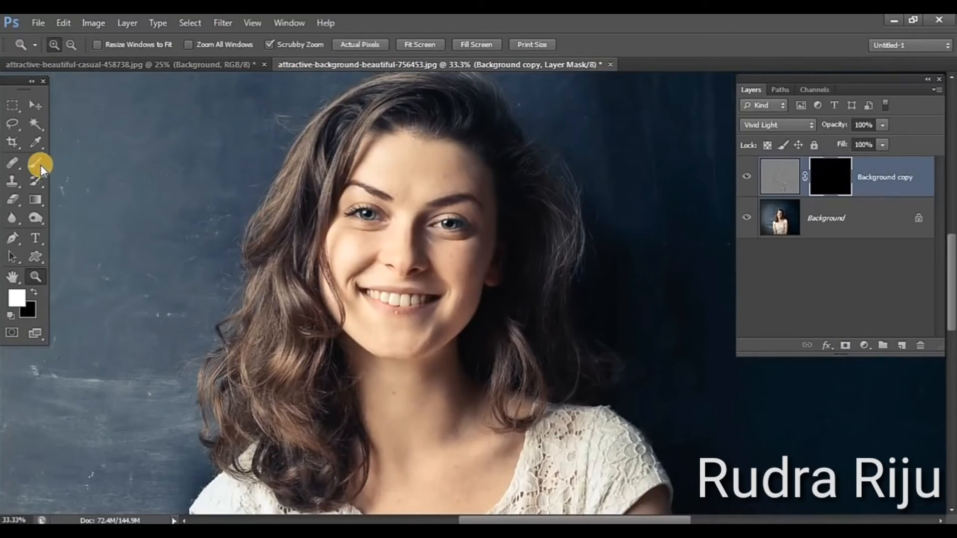
Smooth the chin by painting white on the mask at 200% zoom with a 90-pixel brush at 100% opacity
{"action": "left_click", "coordinate": [35, 277]}
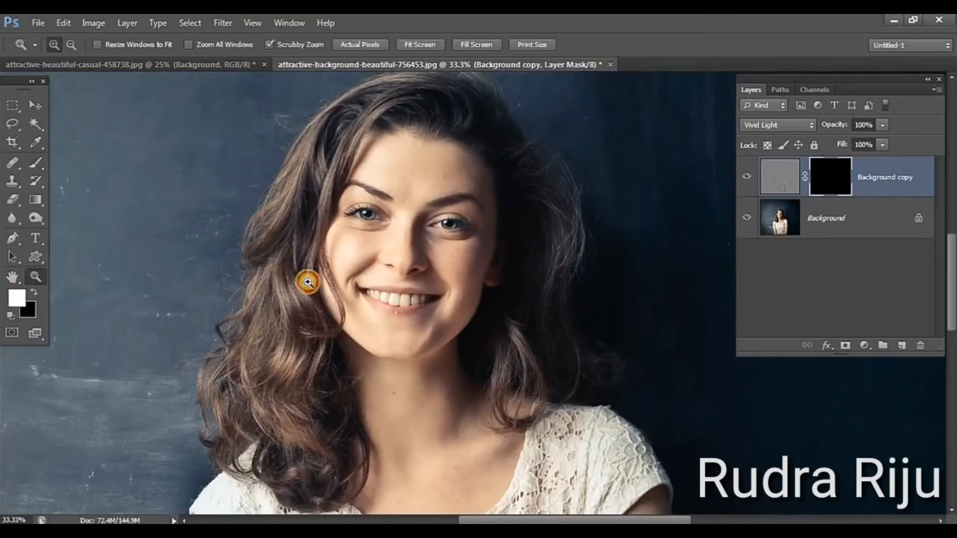
{"action": "left_click", "coordinate": [394, 301]}
{"action": "left_click", "coordinate": [394, 301]}
{"action": "left_click", "coordinate": [394, 301]}
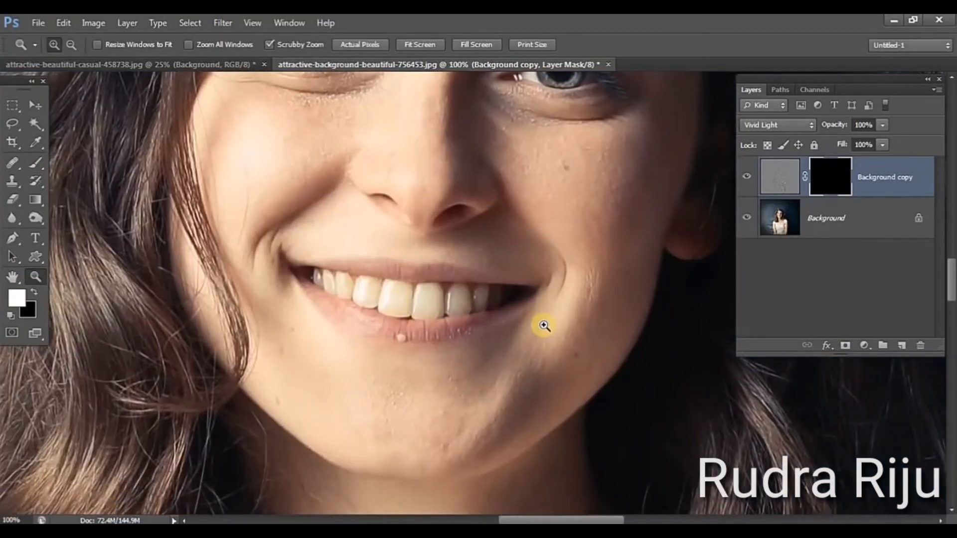
{"action": "scroll", "coordinate": [495, 246], "scroll_direction": "down", "scroll_amount": 4}
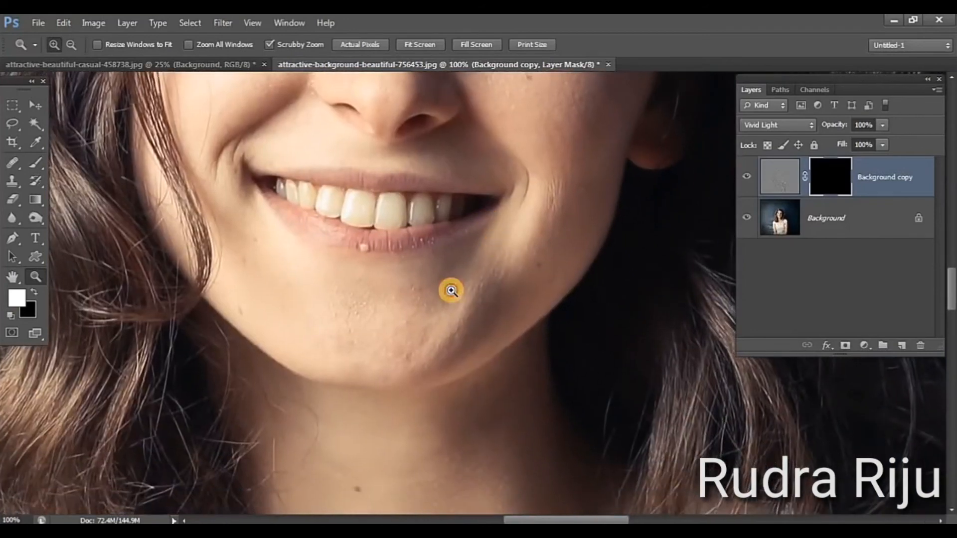
{"action": "left_click", "coordinate": [451, 291]}
{"action": "left_click_drag", "start_coordinate": [459, 349], "coordinate": [529, 325]}
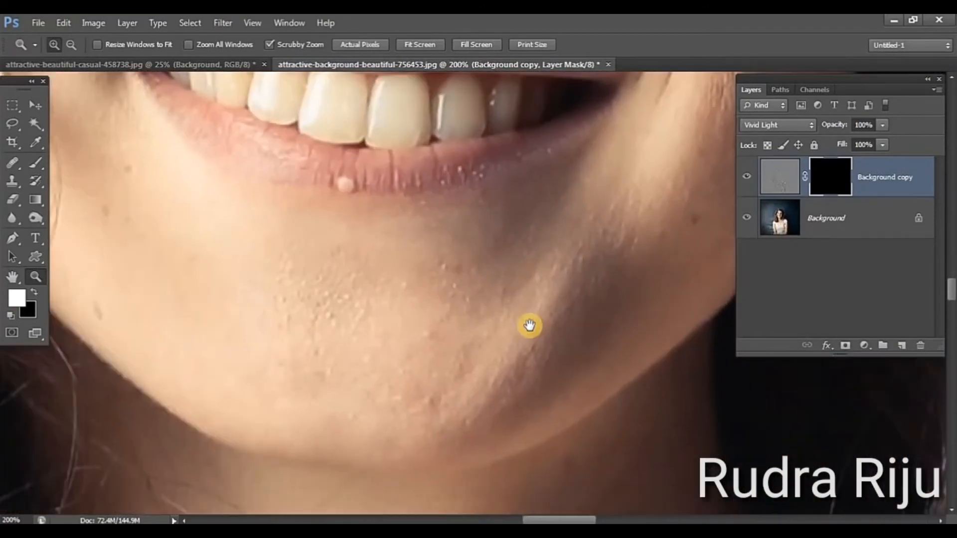
{"action": "left_click", "coordinate": [36, 163]}
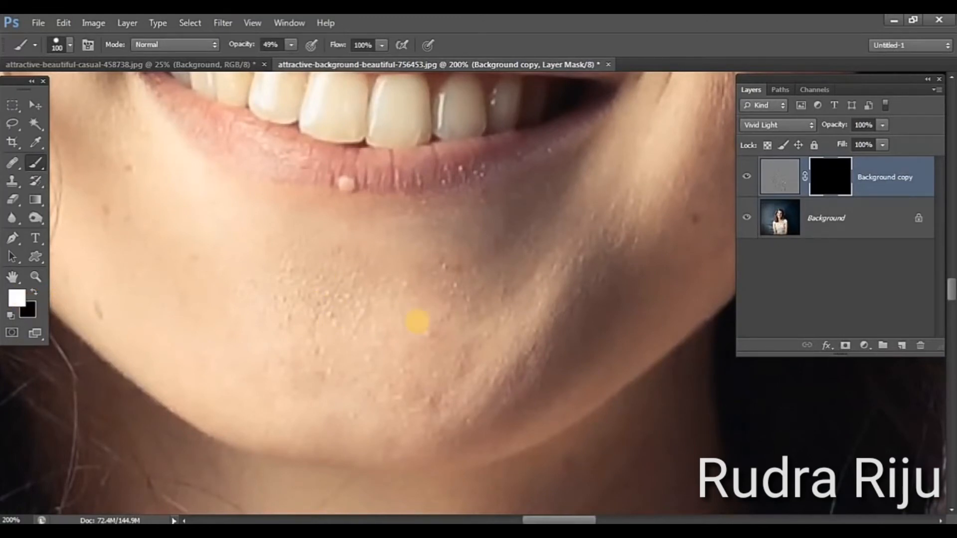
{"action": "left_click", "coordinate": [291, 45]}
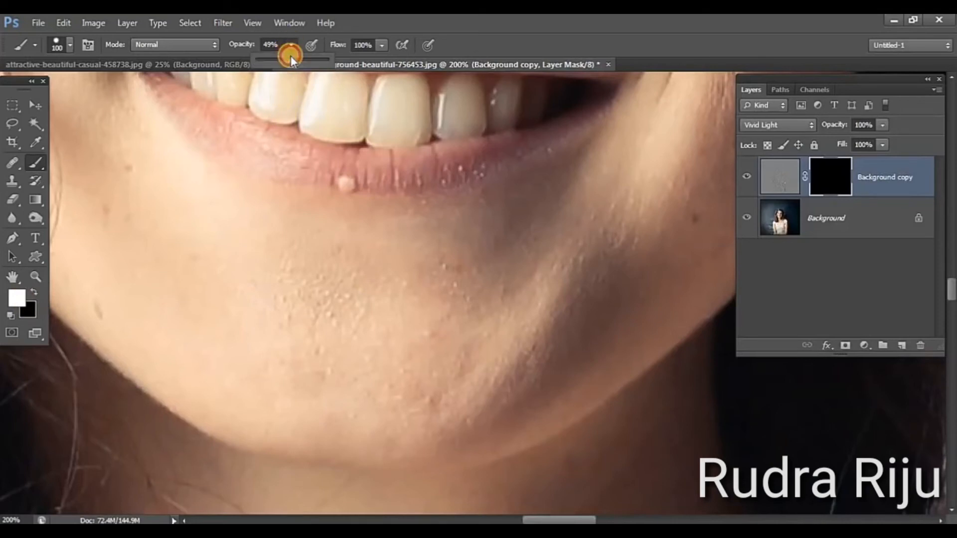
{"action": "left_click_drag", "start_coordinate": [291, 57], "coordinate": [358, 62]}
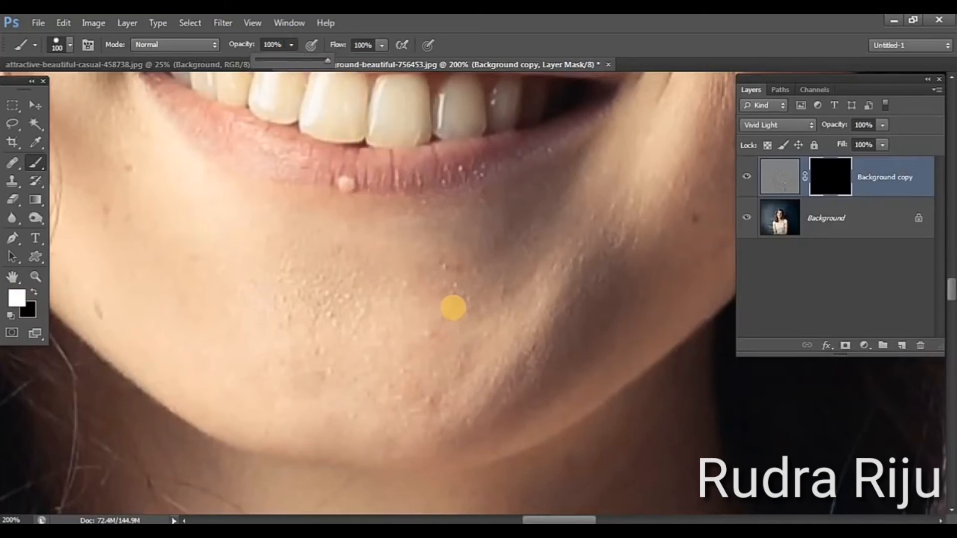
{"action": "left_click", "coordinate": [453, 307]}
{"action": "key", "text": "["}
{"action": "mouse_move", "coordinate": [563, 263]}
{"action": "left_mouse_down"}
{"action": "mouse_move", "coordinate": [534, 293]}
{"action": "mouse_move", "coordinate": [356, 310]}
{"action": "left_mouse_up"}
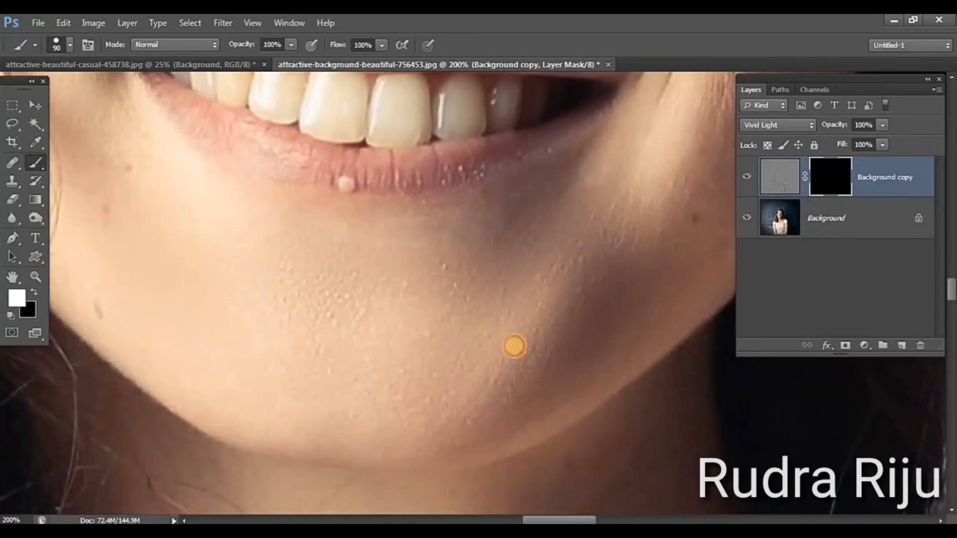
{"action": "mouse_move", "coordinate": [514, 346]}
{"action": "left_mouse_down"}
{"action": "mouse_move", "coordinate": [521, 342]}
{"action": "mouse_move", "coordinate": [301, 468]}
{"action": "mouse_move", "coordinate": [329, 449]}
{"action": "left_mouse_up"}
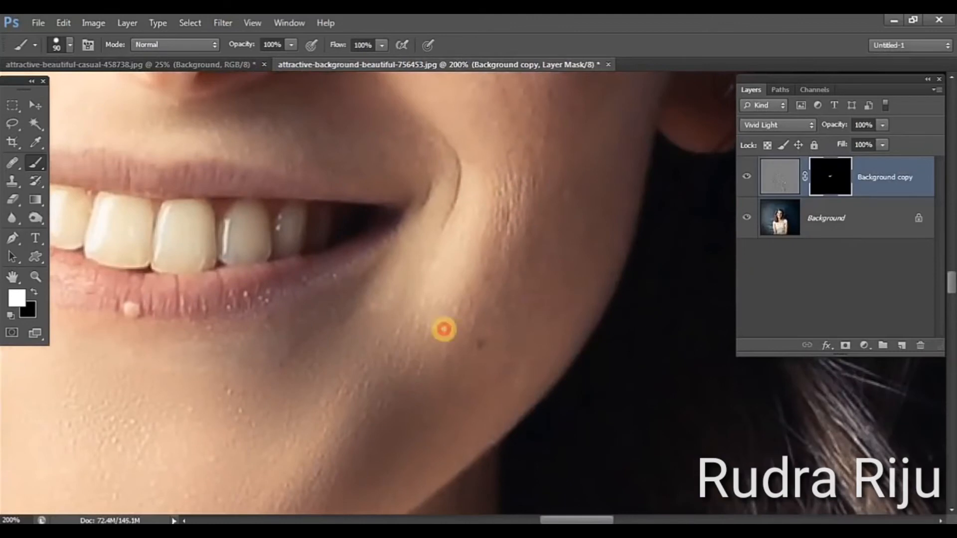
Paint white on the mask over the shaded cheek and jaw area beside the corner of the mouth
{"action": "mouse_move", "coordinate": [444, 329]}
{"action": "left_mouse_down"}
{"action": "mouse_move", "coordinate": [477, 285]}
{"action": "mouse_move", "coordinate": [498, 216]}
{"action": "left_mouse_up"}
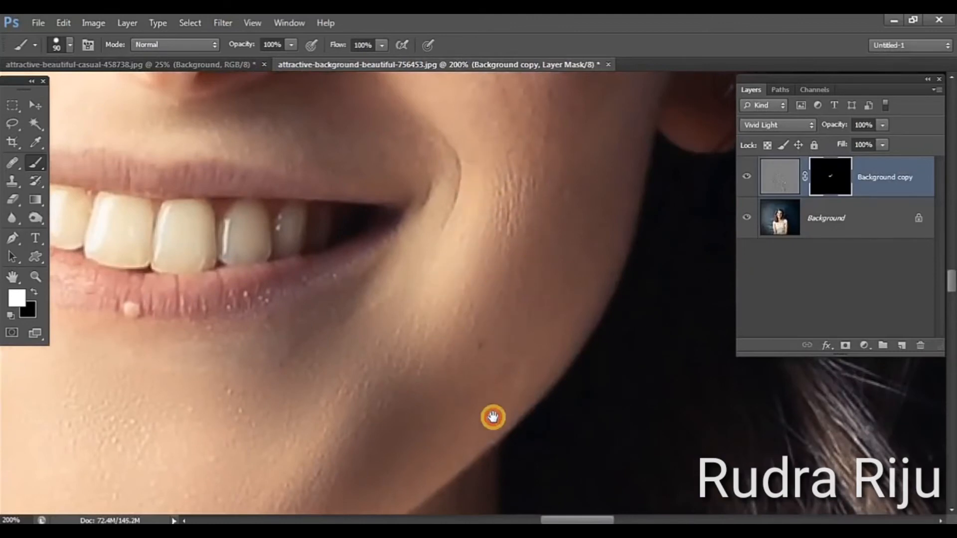
{"action": "left_click_drag", "start_coordinate": [535, 242], "coordinate": [493, 417]}
{"action": "mouse_move", "coordinate": [536, 153]}
{"action": "left_mouse_down"}
{"action": "mouse_move", "coordinate": [513, 223]}
{"action": "mouse_move", "coordinate": [408, 233]}
{"action": "mouse_move", "coordinate": [391, 265]}
{"action": "mouse_move", "coordinate": [516, 304]}
{"action": "mouse_move", "coordinate": [494, 336]}
{"action": "left_mouse_up"}
{"action": "left_click_drag", "start_coordinate": [522, 243], "coordinate": [498, 350]}
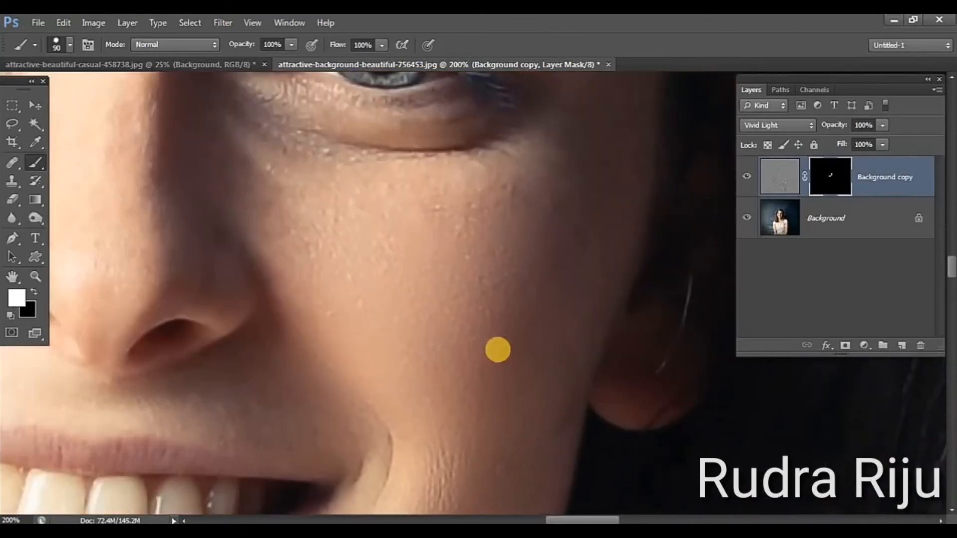
Reduce the brush to 80 pixels and paint white on the mask over the shaded cheek below the eye
{"action": "left_click", "coordinate": [34, 292]}
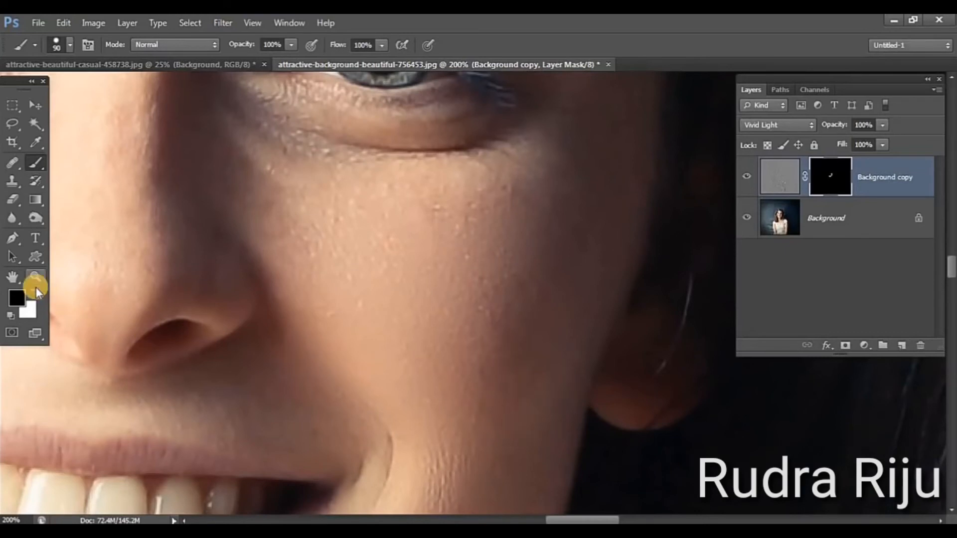
{"action": "left_click", "coordinate": [35, 291]}
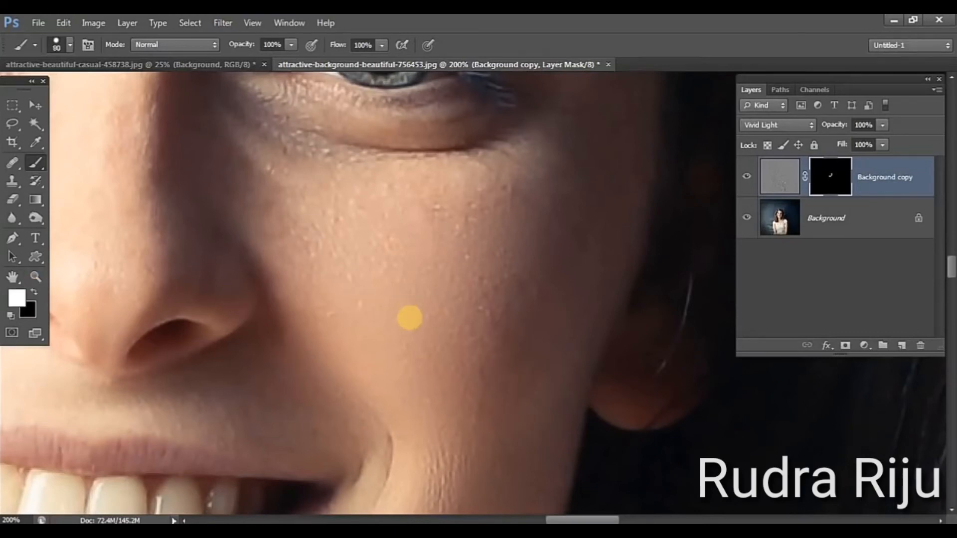
{"action": "scroll", "coordinate": [448, 359], "scroll_direction": "up", "scroll_amount": 3}
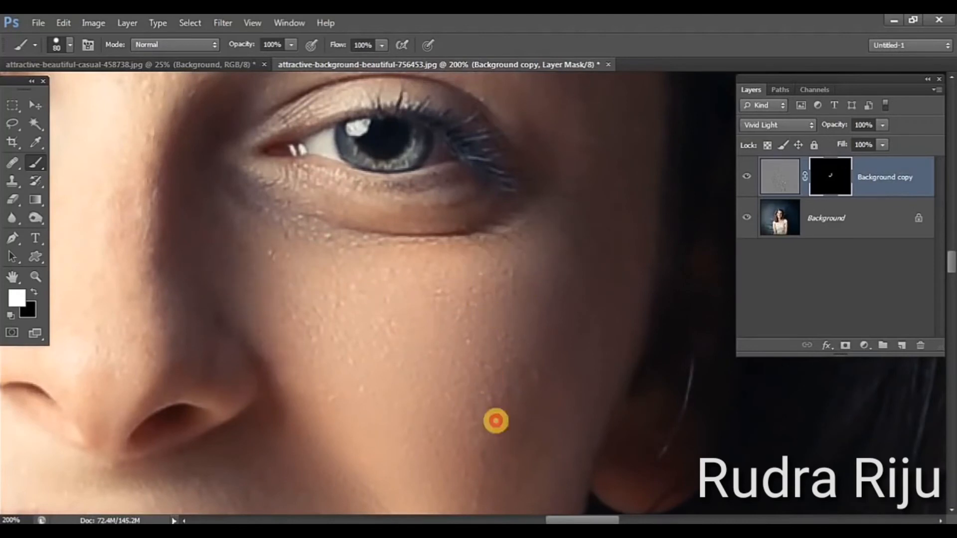
{"action": "left_click_drag", "start_coordinate": [529, 390], "coordinate": [707, 503]}
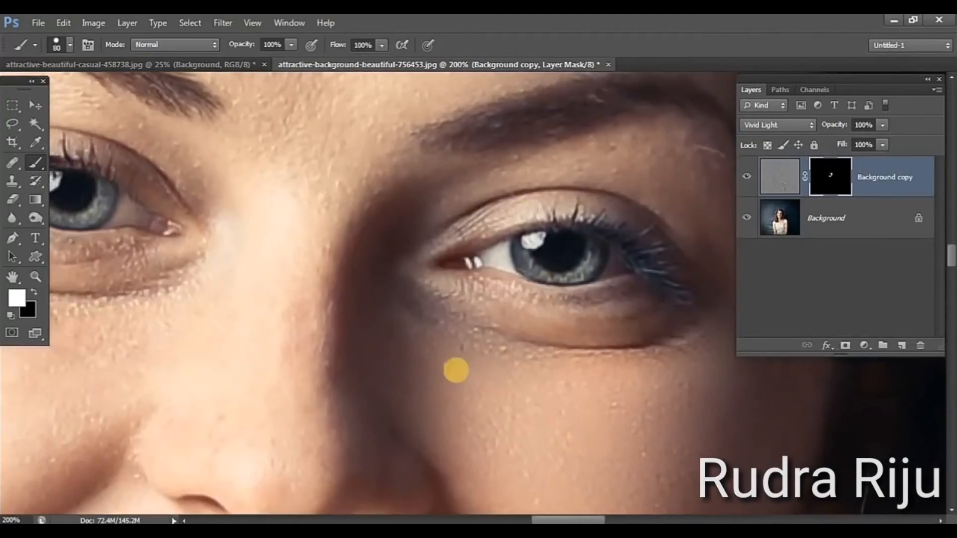
Lower the brush opacity to 60% and paint white on the mask over the bridge of the nose
{"action": "left_click", "coordinate": [290, 44]}
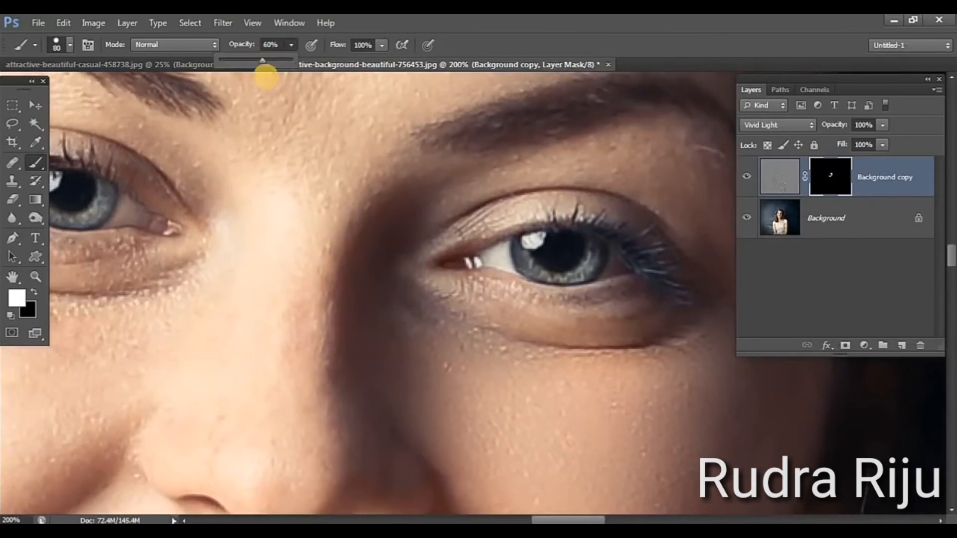
{"action": "left_click", "coordinate": [303, 306]}
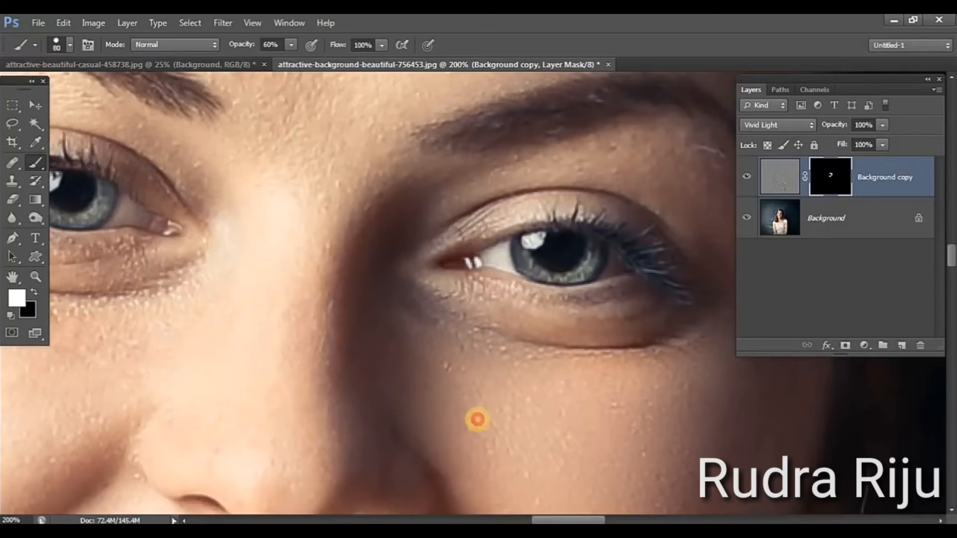
{"action": "left_click_drag", "start_coordinate": [331, 241], "coordinate": [382, 418]}
{"action": "left_click_drag", "start_coordinate": [360, 243], "coordinate": [386, 351]}
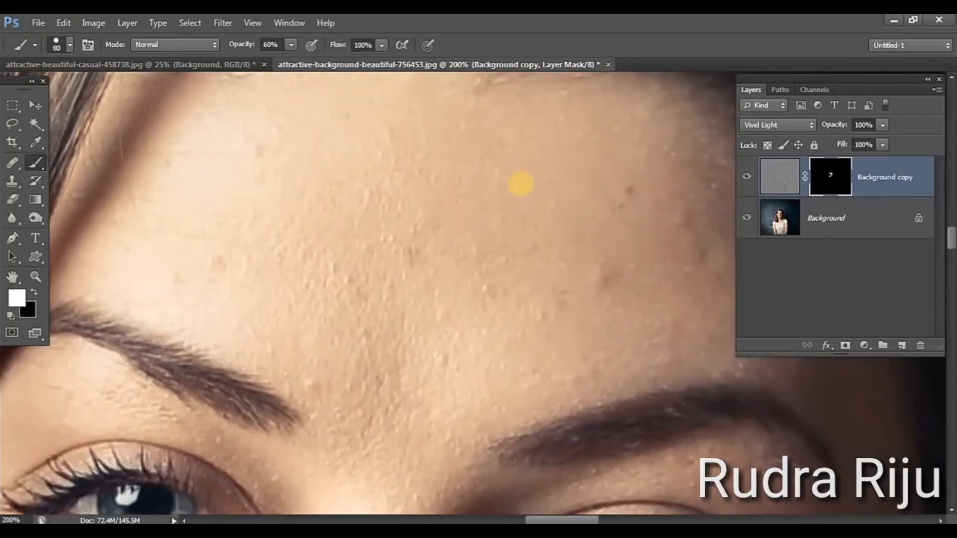
Paint white on the mask over the shaded side and centre of the forehead with the 80-pixel brush at 60% opacity
{"action": "mouse_move", "coordinate": [541, 305]}
{"action": "left_mouse_down"}
{"action": "mouse_move", "coordinate": [588, 259]}
{"action": "mouse_move", "coordinate": [615, 210]}
{"action": "mouse_move", "coordinate": [549, 175]}
{"action": "left_mouse_up"}
{"action": "mouse_move", "coordinate": [621, 243]}
{"action": "left_mouse_down"}
{"action": "mouse_move", "coordinate": [598, 298]}
{"action": "mouse_move", "coordinate": [470, 338]}
{"action": "left_mouse_up"}
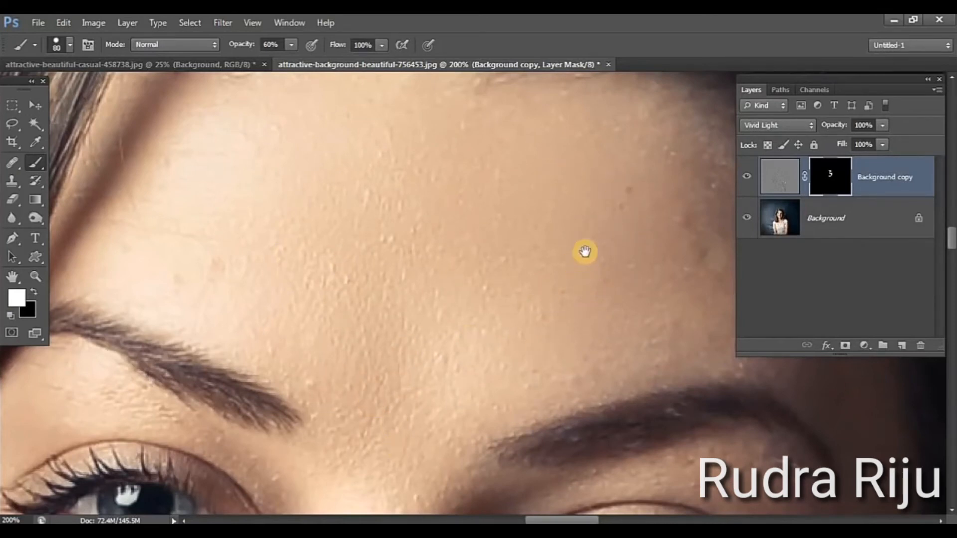
{"action": "left_click_drag", "start_coordinate": [584, 252], "coordinate": [404, 387]}
{"action": "mouse_move", "coordinate": [611, 409]}
{"action": "left_mouse_down"}
{"action": "mouse_move", "coordinate": [449, 286]}
{"action": "mouse_move", "coordinate": [339, 271]}
{"action": "left_mouse_up"}
{"action": "left_click_drag", "start_coordinate": [529, 347], "coordinate": [381, 245]}
{"action": "mouse_move", "coordinate": [554, 427]}
{"action": "left_mouse_down"}
{"action": "mouse_move", "coordinate": [424, 305]}
{"action": "mouse_move", "coordinate": [501, 319]}
{"action": "mouse_move", "coordinate": [389, 311]}
{"action": "mouse_move", "coordinate": [268, 332]}
{"action": "left_mouse_up"}
{"action": "left_click_drag", "start_coordinate": [170, 352], "coordinate": [456, 248]}
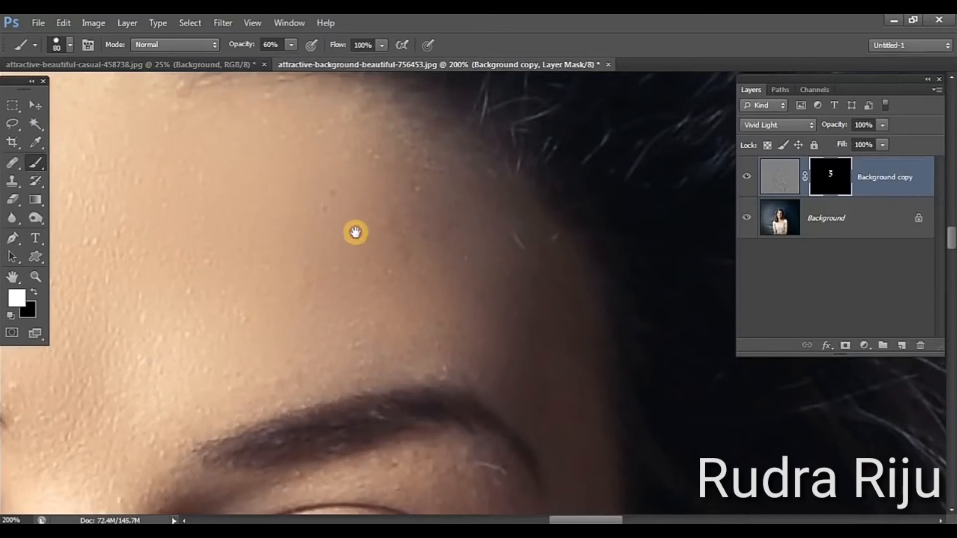
Continue painting white on the mask over the bright side of the forehead, between the eyebrow and the hairline
{"action": "left_click_drag", "start_coordinate": [355, 231], "coordinate": [472, 439]}
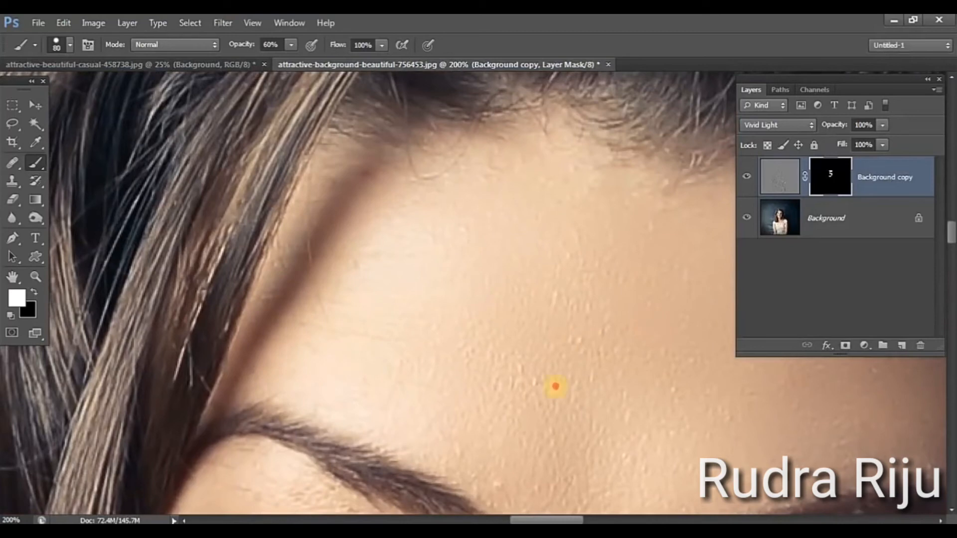
{"action": "left_click_drag", "start_coordinate": [602, 397], "coordinate": [573, 267]}
{"action": "mouse_move", "coordinate": [444, 296]}
{"action": "left_mouse_down"}
{"action": "mouse_move", "coordinate": [299, 263]}
{"action": "mouse_move", "coordinate": [233, 261]}
{"action": "left_mouse_up"}
{"action": "left_click_drag", "start_coordinate": [391, 418], "coordinate": [443, 357]}
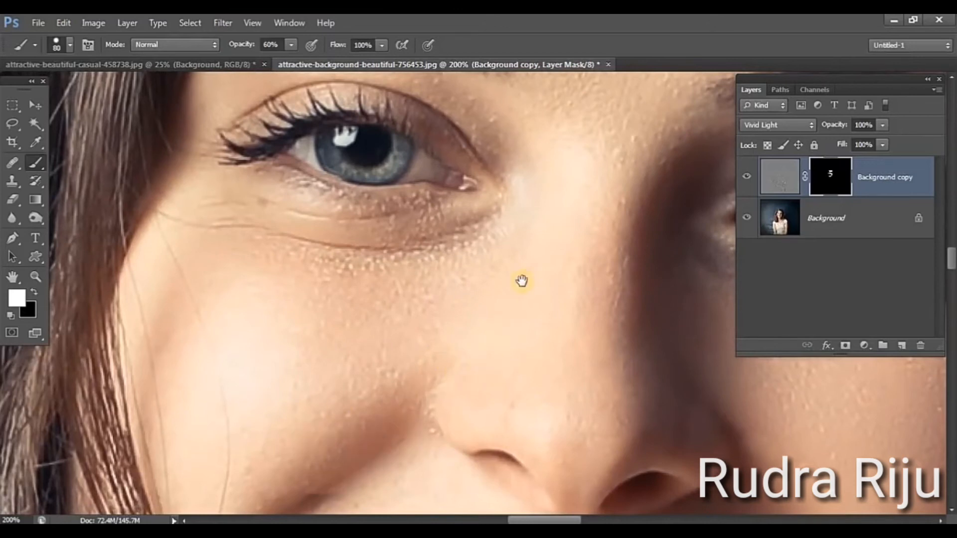
Paint white on the mask over the bright cheek beside the nose, down towards the smile line
{"action": "left_click_drag", "start_coordinate": [522, 281], "coordinate": [474, 239]}
{"action": "left_click_drag", "start_coordinate": [343, 327], "coordinate": [343, 207]}
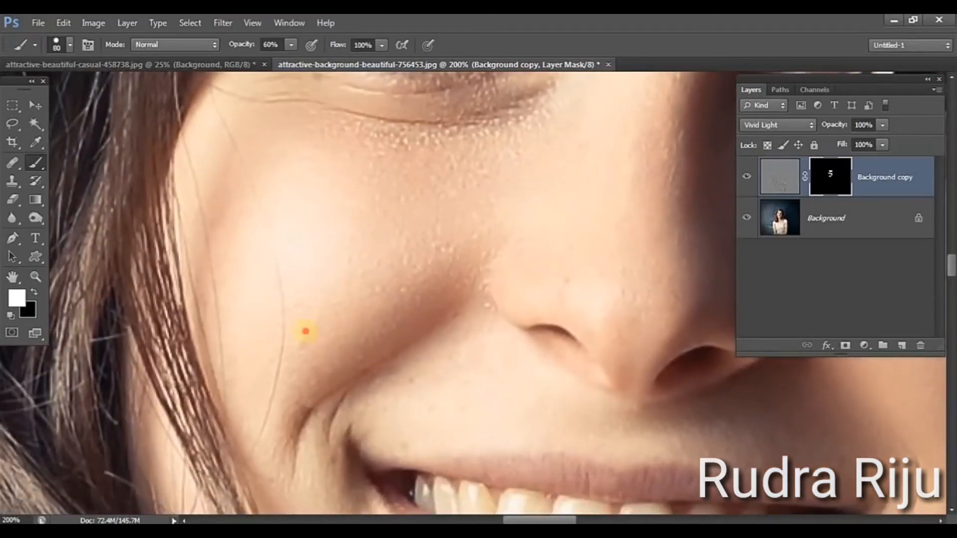
{"action": "left_click_drag", "start_coordinate": [409, 217], "coordinate": [334, 354]}
{"action": "mouse_move", "coordinate": [420, 348]}
{"action": "left_mouse_down"}
{"action": "mouse_move", "coordinate": [439, 305]}
{"action": "mouse_move", "coordinate": [418, 286]}
{"action": "mouse_move", "coordinate": [512, 181]}
{"action": "left_mouse_up"}
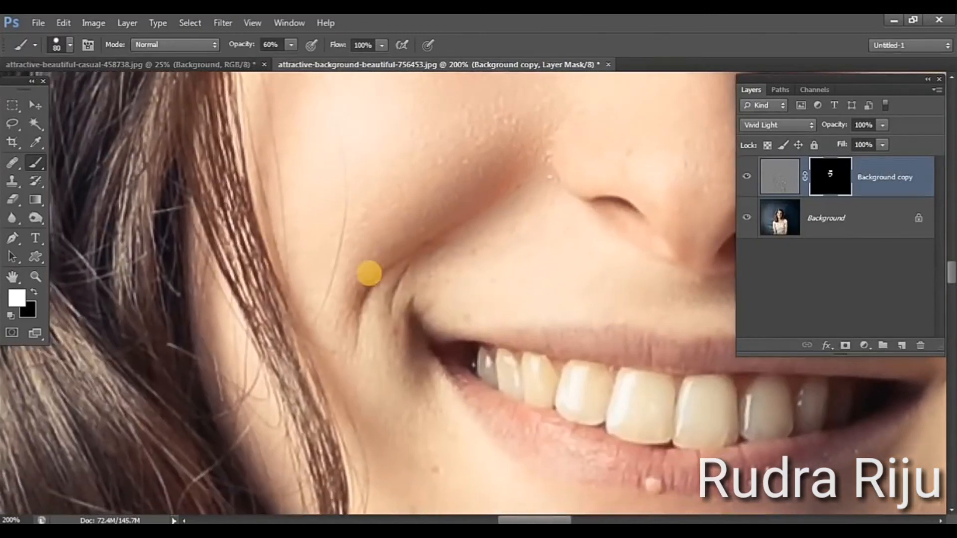
Reduce the brush to 50 pixels and paint white on the mask along the smile crease beside the corner of the mouth
{"action": "left_click", "coordinate": [368, 272]}
{"action": "left_click_drag", "start_coordinate": [371, 260], "coordinate": [385, 239]}
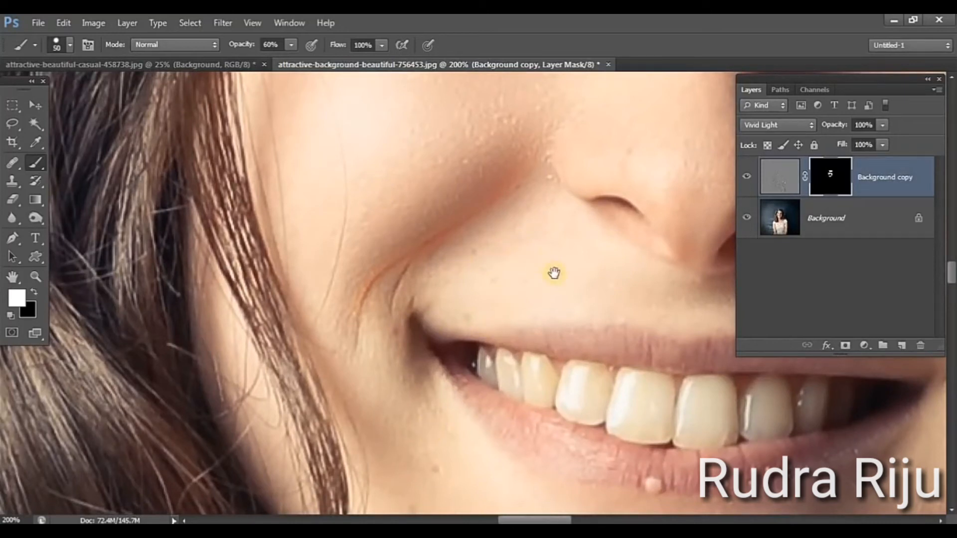
{"action": "left_click_drag", "start_coordinate": [554, 273], "coordinate": [404, 251]}
{"action": "left_click_drag", "start_coordinate": [443, 459], "coordinate": [528, 244]}
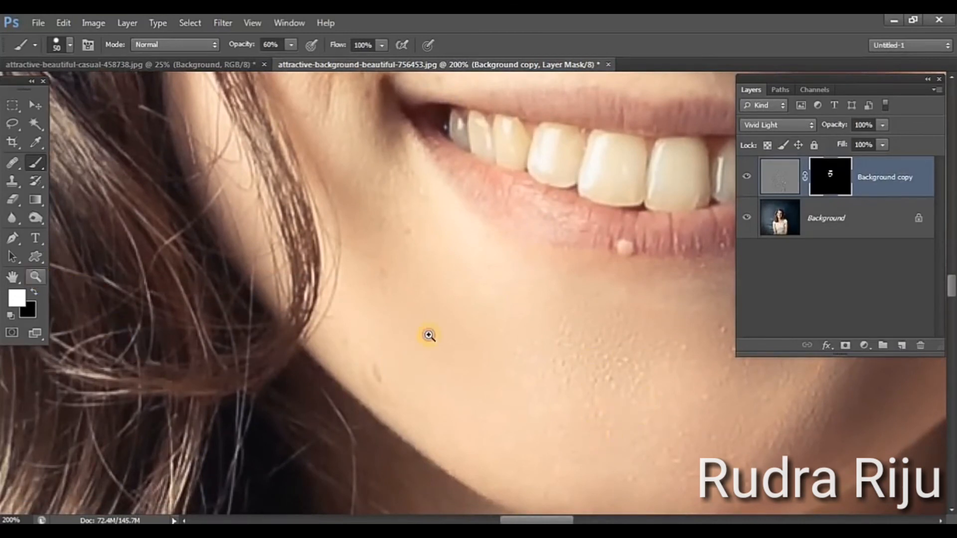
At 100% zoom, paint white on the mask between the eyebrows and over the shaded cheek with a 35-pixel brush at 41% opacity
{"action": "left_click", "coordinate": [462, 338], "text": "alt"}
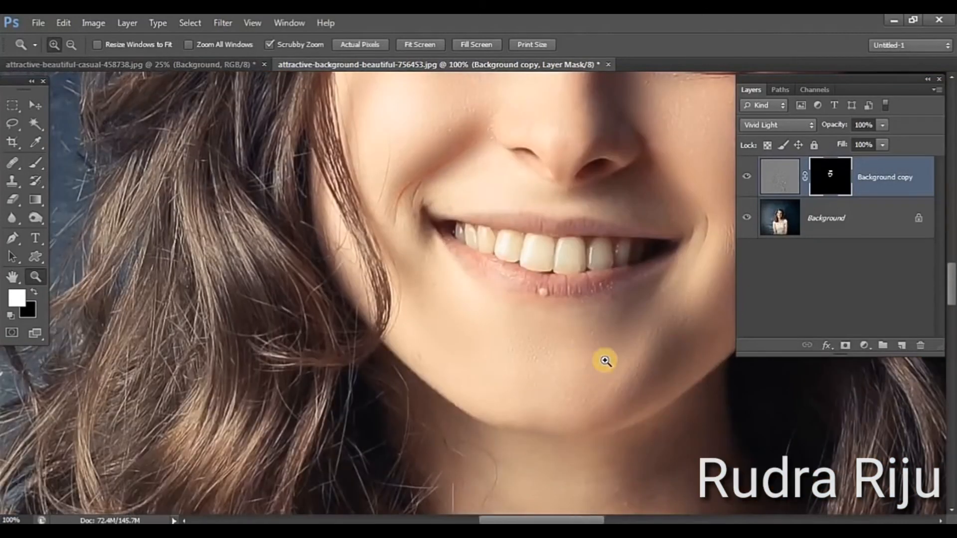
{"action": "left_click_drag", "start_coordinate": [499, 280], "coordinate": [350, 251]}
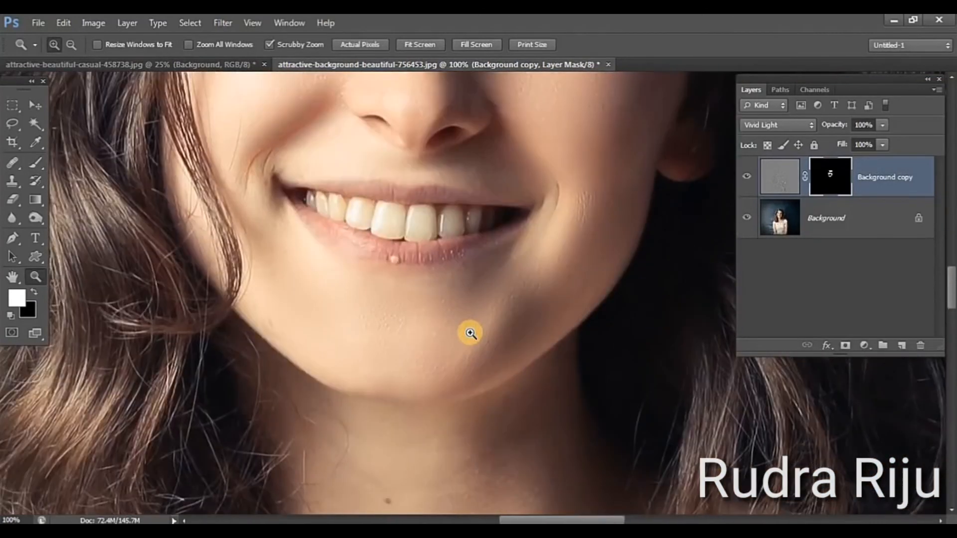
{"action": "scroll", "coordinate": [500, 312], "scroll_direction": "up", "scroll_amount": 10}
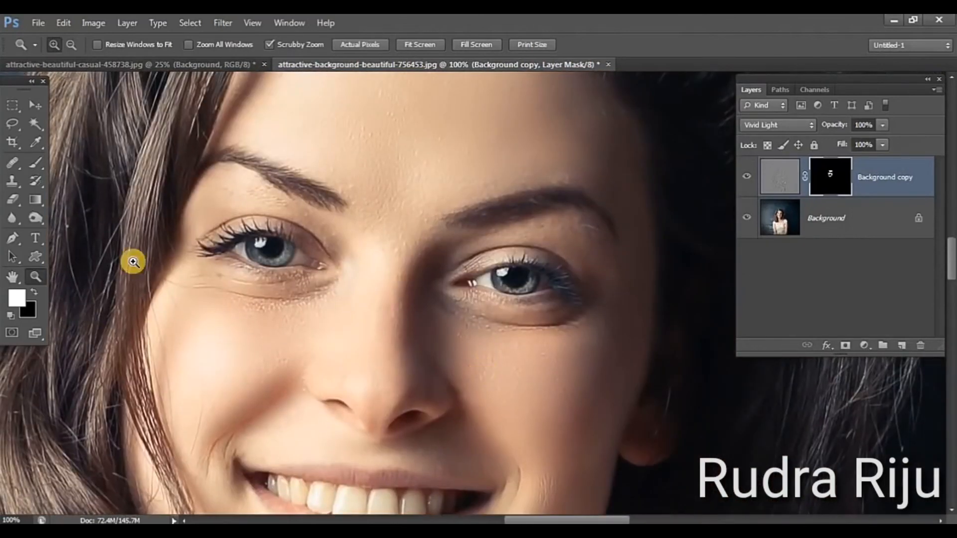
{"action": "left_click", "coordinate": [39, 161]}
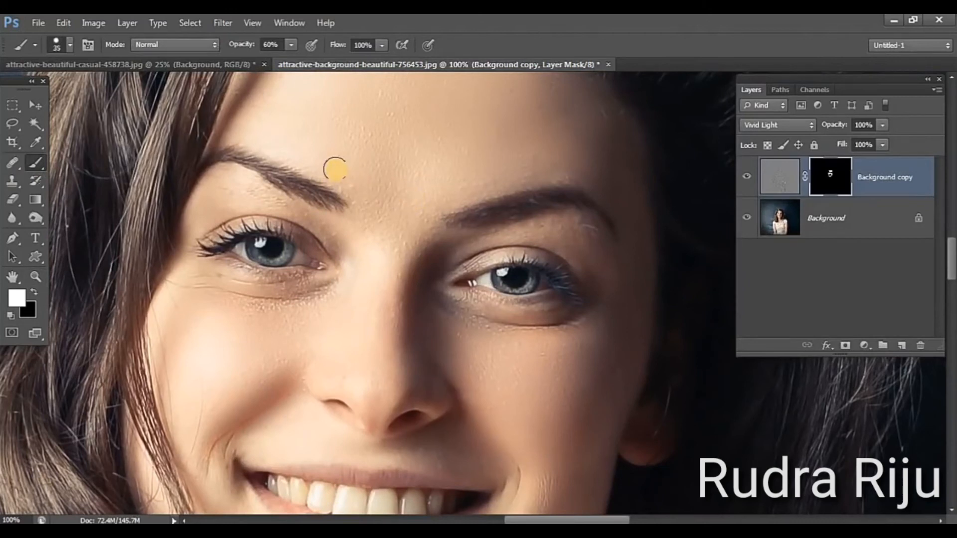
{"action": "left_click", "coordinate": [290, 44]}
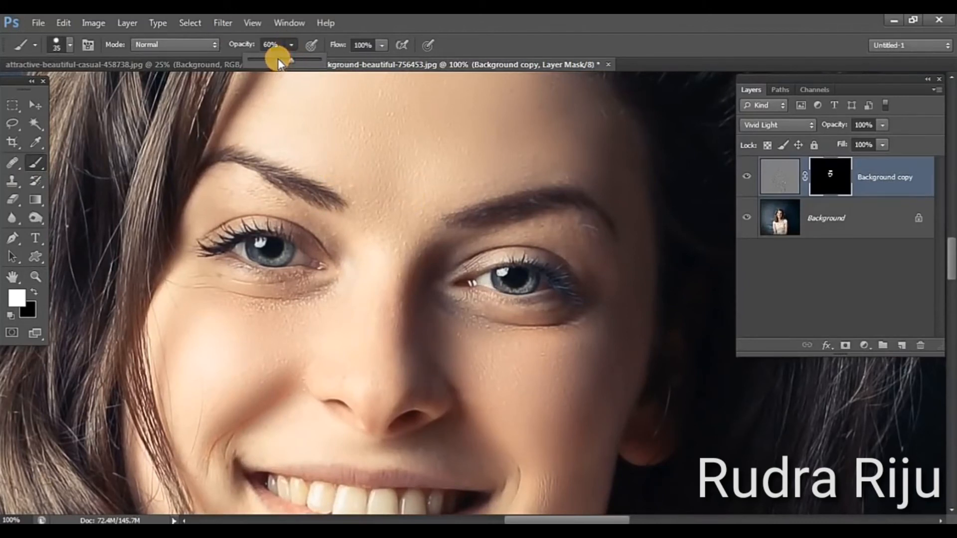
{"action": "left_click", "coordinate": [318, 163]}
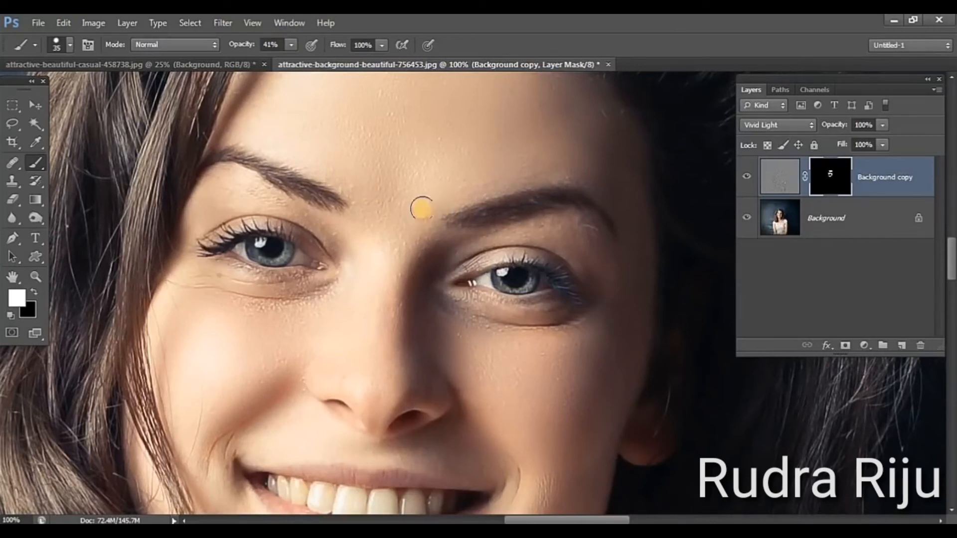
{"action": "mouse_move", "coordinate": [414, 227]}
{"action": "left_mouse_down"}
{"action": "mouse_move", "coordinate": [413, 250]}
{"action": "mouse_move", "coordinate": [394, 252]}
{"action": "left_mouse_up"}
{"action": "mouse_move", "coordinate": [379, 201]}
{"action": "left_mouse_down"}
{"action": "mouse_move", "coordinate": [352, 182]}
{"action": "mouse_move", "coordinate": [385, 197]}
{"action": "left_mouse_up"}
{"action": "mouse_move", "coordinate": [464, 179]}
{"action": "left_mouse_down"}
{"action": "mouse_move", "coordinate": [437, 195]}
{"action": "mouse_move", "coordinate": [422, 252]}
{"action": "mouse_move", "coordinate": [400, 287]}
{"action": "left_mouse_up"}
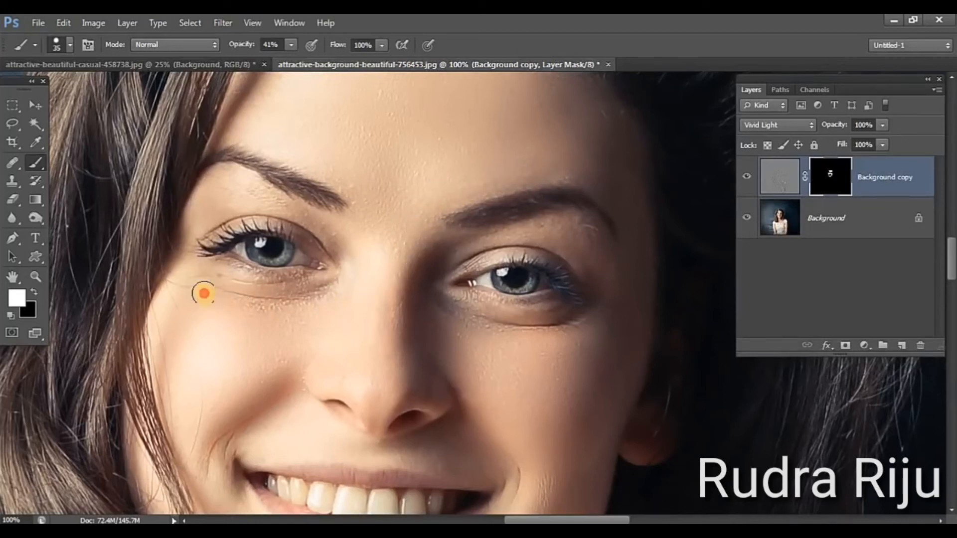
{"action": "mouse_move", "coordinate": [464, 342]}
{"action": "left_mouse_down"}
{"action": "mouse_move", "coordinate": [560, 353]}
{"action": "mouse_move", "coordinate": [493, 383]}
{"action": "mouse_move", "coordinate": [462, 377]}
{"action": "mouse_move", "coordinate": [515, 413]}
{"action": "left_mouse_up"}
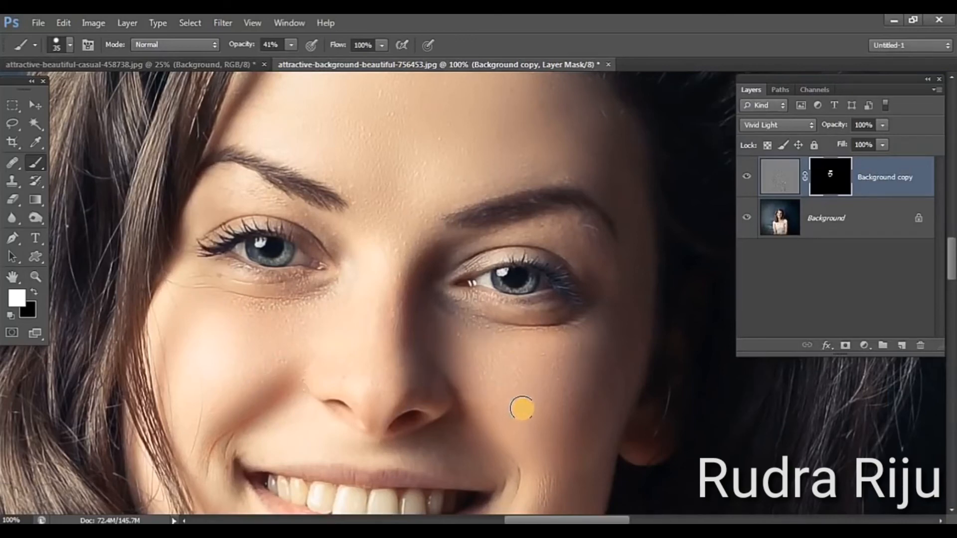
Paint white on the mask over the chin, below the lower lip and along the shaded jawline
{"action": "scroll", "coordinate": [551, 212], "scroll_direction": "down", "scroll_amount": 5}
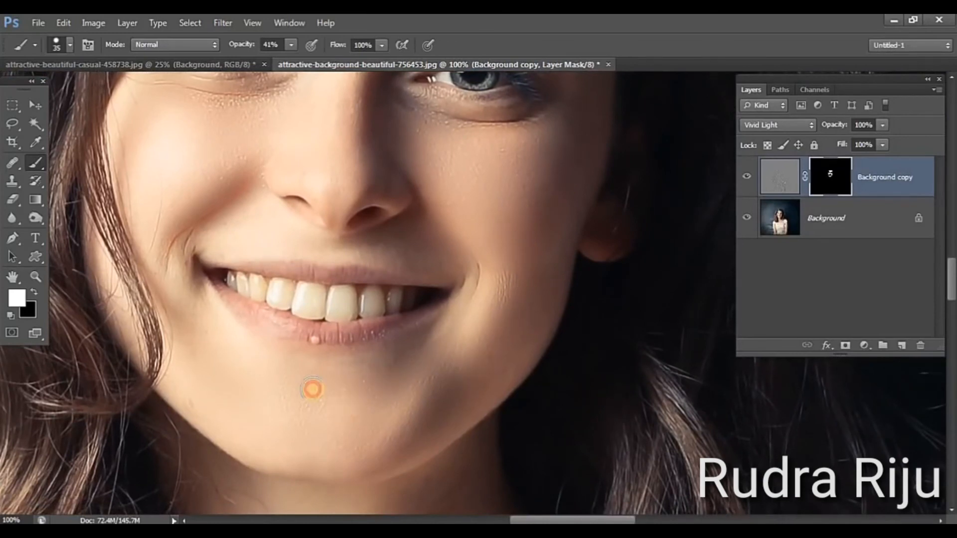
{"action": "left_click", "coordinate": [313, 365]}
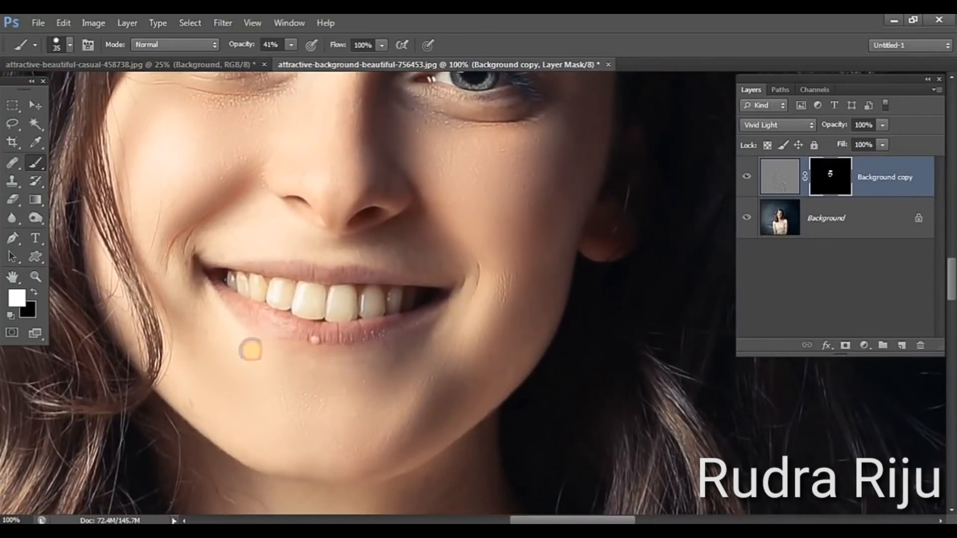
{"action": "left_click_drag", "start_coordinate": [251, 350], "coordinate": [258, 358]}
{"action": "mouse_move", "coordinate": [487, 404]}
{"action": "left_mouse_down"}
{"action": "mouse_move", "coordinate": [508, 378]}
{"action": "mouse_move", "coordinate": [461, 429]}
{"action": "mouse_move", "coordinate": [403, 464]}
{"action": "mouse_move", "coordinate": [408, 434]}
{"action": "left_mouse_up"}
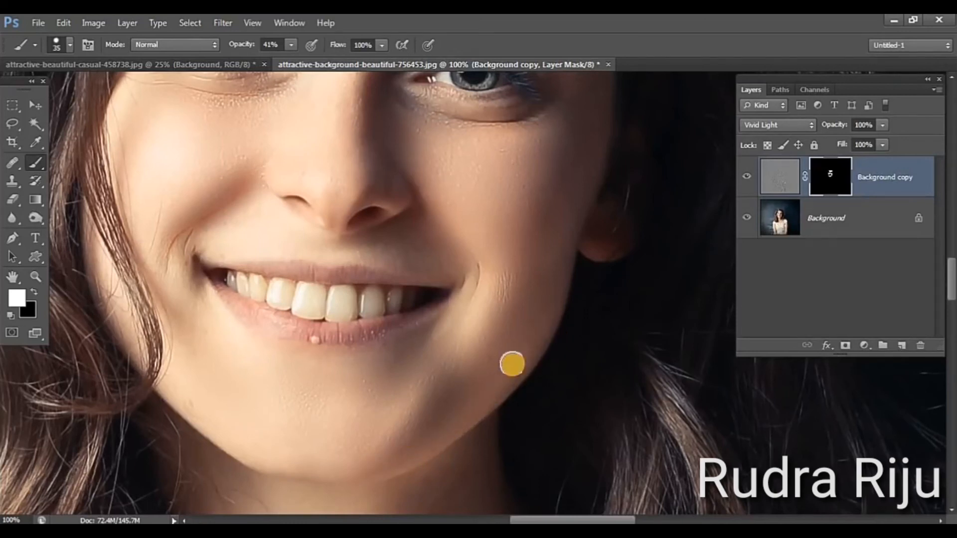
{"action": "mouse_move", "coordinate": [539, 329]}
{"action": "left_mouse_down"}
{"action": "mouse_move", "coordinate": [484, 409]}
{"action": "mouse_move", "coordinate": [489, 398]}
{"action": "left_mouse_up"}
{"action": "left_click_drag", "start_coordinate": [556, 276], "coordinate": [510, 362]}
{"action": "mouse_move", "coordinate": [568, 239]}
{"action": "left_mouse_down"}
{"action": "mouse_move", "coordinate": [513, 392]}
{"action": "mouse_move", "coordinate": [514, 379]}
{"action": "mouse_move", "coordinate": [337, 455]}
{"action": "left_mouse_up"}
{"action": "key", "text": "space"}
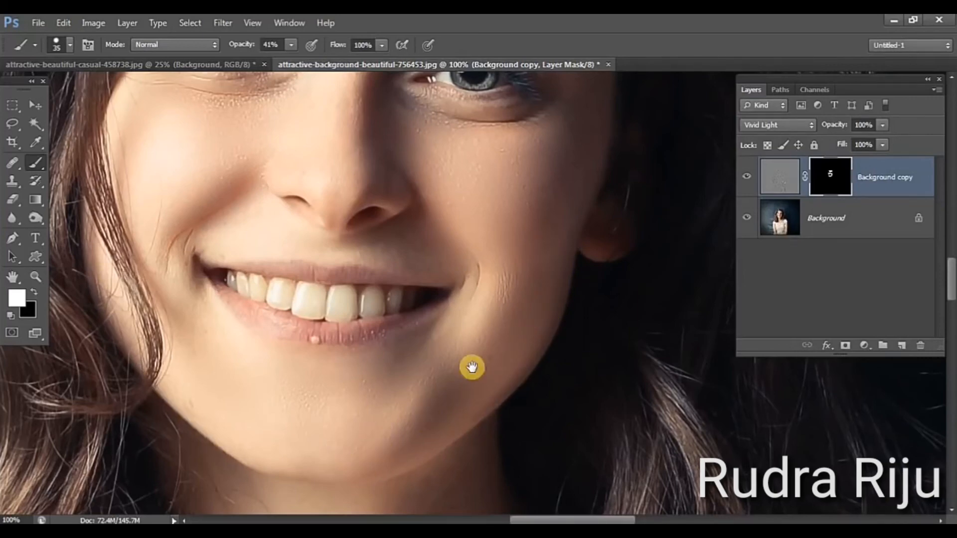
Paint white on the mask over the neck below the chin
{"action": "scroll", "coordinate": [472, 367], "scroll_direction": "down", "scroll_amount": 6}
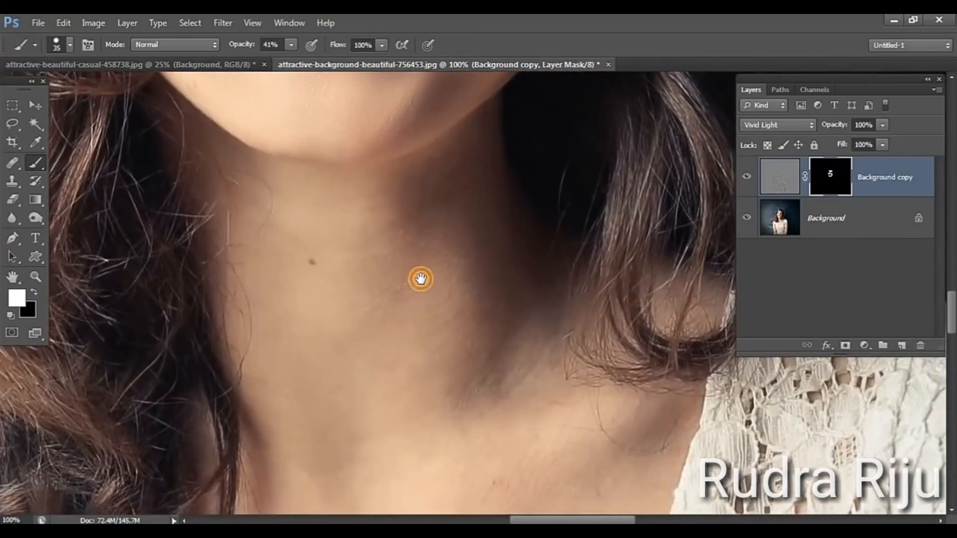
{"action": "left_click", "coordinate": [310, 300]}
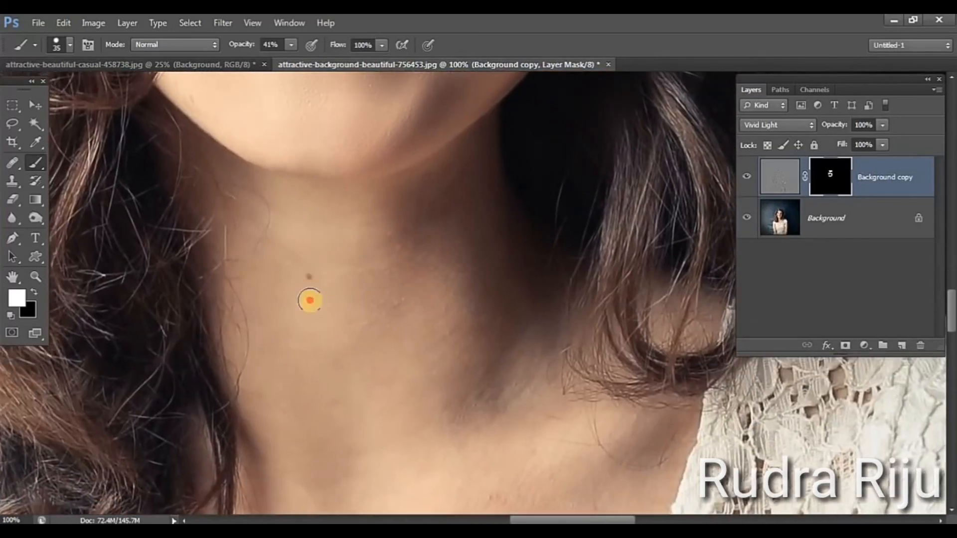
{"action": "mouse_move", "coordinate": [310, 300]}
{"action": "left_mouse_down"}
{"action": "mouse_move", "coordinate": [344, 316]}
{"action": "mouse_move", "coordinate": [418, 239]}
{"action": "mouse_move", "coordinate": [435, 206]}
{"action": "mouse_move", "coordinate": [372, 317]}
{"action": "mouse_move", "coordinate": [385, 399]}
{"action": "mouse_move", "coordinate": [438, 347]}
{"action": "mouse_move", "coordinate": [487, 338]}
{"action": "mouse_move", "coordinate": [425, 342]}
{"action": "mouse_move", "coordinate": [358, 298]}
{"action": "mouse_move", "coordinate": [361, 232]}
{"action": "mouse_move", "coordinate": [300, 404]}
{"action": "mouse_move", "coordinate": [429, 346]}
{"action": "mouse_move", "coordinate": [493, 237]}
{"action": "mouse_move", "coordinate": [379, 322]}
{"action": "mouse_move", "coordinate": [437, 359]}
{"action": "mouse_move", "coordinate": [495, 360]}
{"action": "mouse_move", "coordinate": [500, 404]}
{"action": "mouse_move", "coordinate": [419, 436]}
{"action": "mouse_move", "coordinate": [313, 437]}
{"action": "mouse_move", "coordinate": [472, 316]}
{"action": "left_mouse_up"}
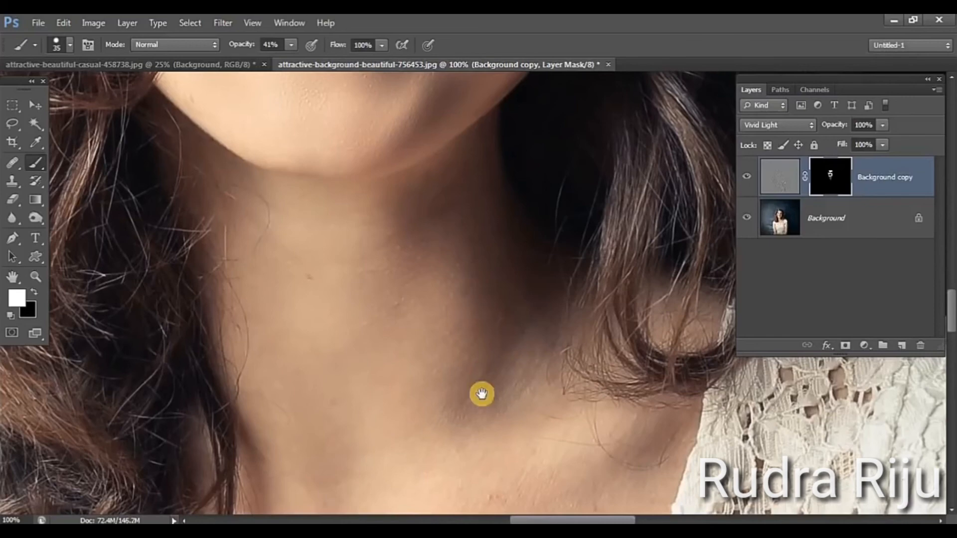
Remove the bump on the lower lip's edge on the Background layer with a 10-pixel Healing Brush at 300% zoom
{"action": "mouse_move", "coordinate": [482, 100]}
{"action": "left_mouse_down"}
{"action": "mouse_move", "coordinate": [507, 401]}
{"action": "mouse_move", "coordinate": [562, 387]}
{"action": "left_mouse_up"}
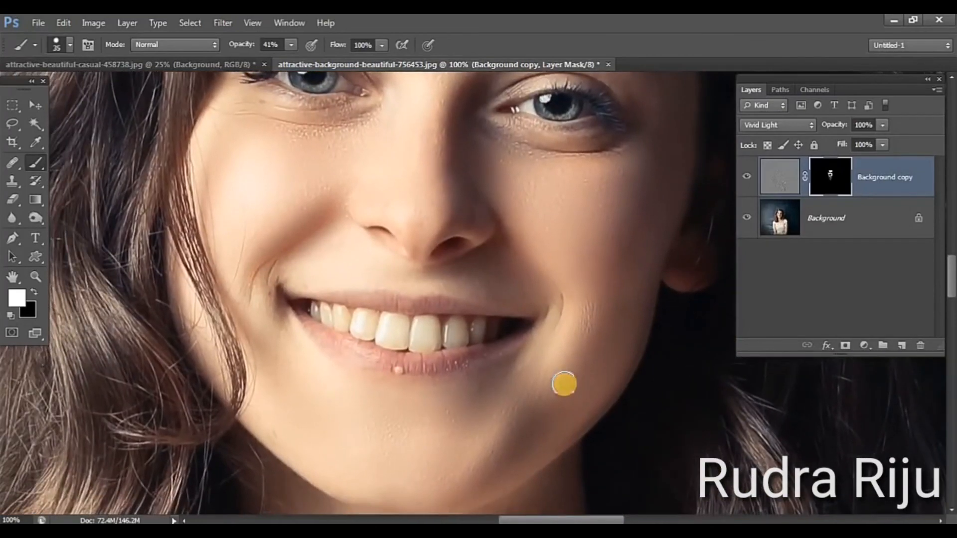
{"action": "left_click", "coordinate": [32, 279]}
{"action": "left_click", "coordinate": [437, 388]}
{"action": "left_click", "coordinate": [436, 389]}
{"action": "left_click", "coordinate": [437, 390]}
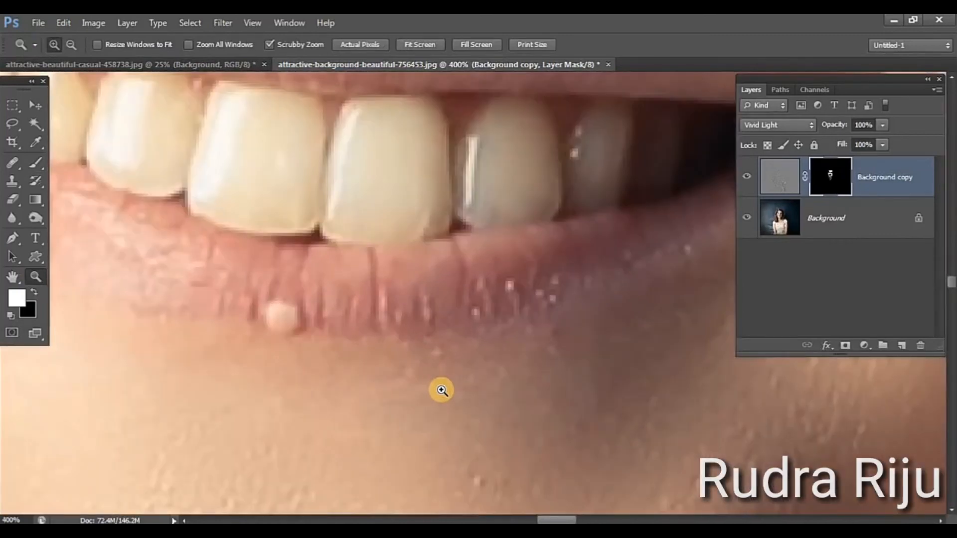
{"action": "left_click_drag", "start_coordinate": [446, 404], "coordinate": [582, 380]}
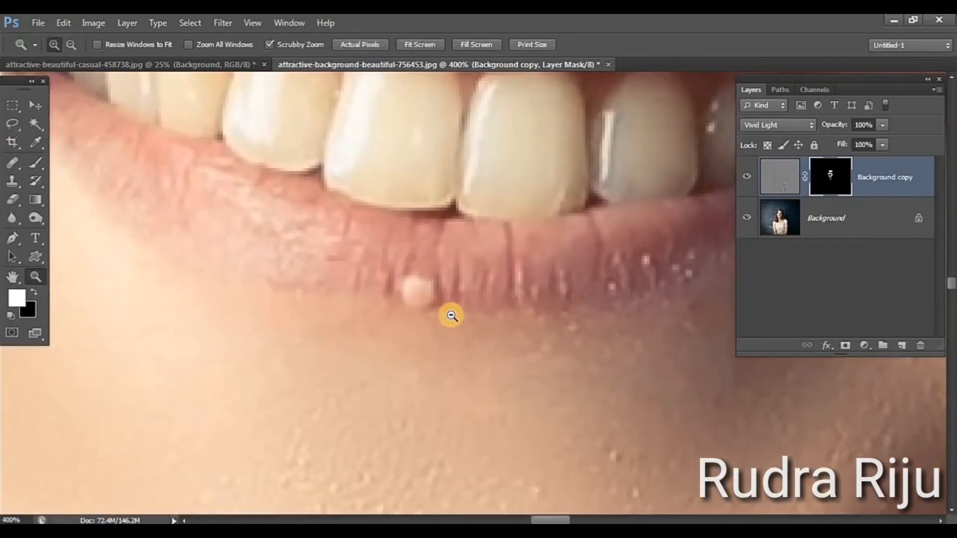
{"action": "left_click", "coordinate": [451, 316], "text": "alt"}
{"action": "left_click_drag", "start_coordinate": [508, 386], "coordinate": [481, 314]}
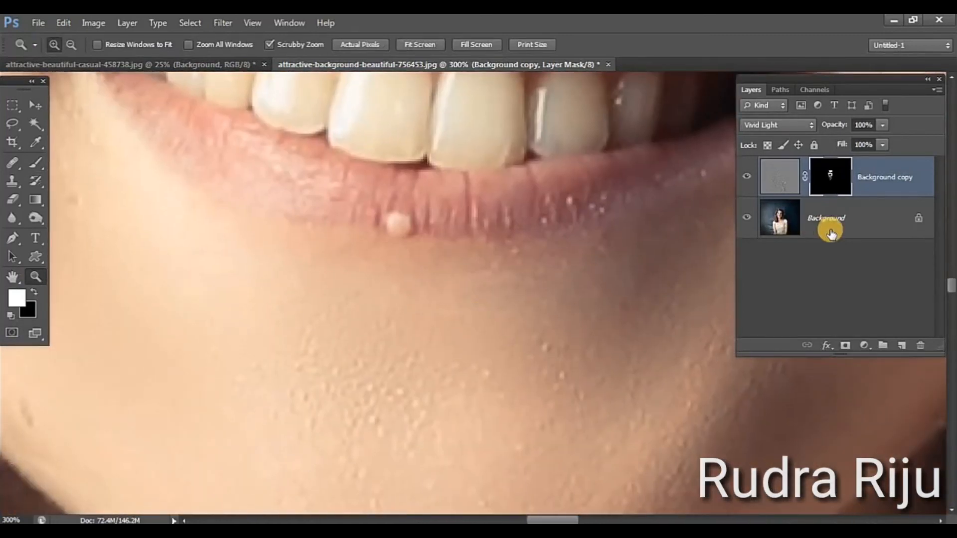
{"action": "left_click", "coordinate": [830, 233]}
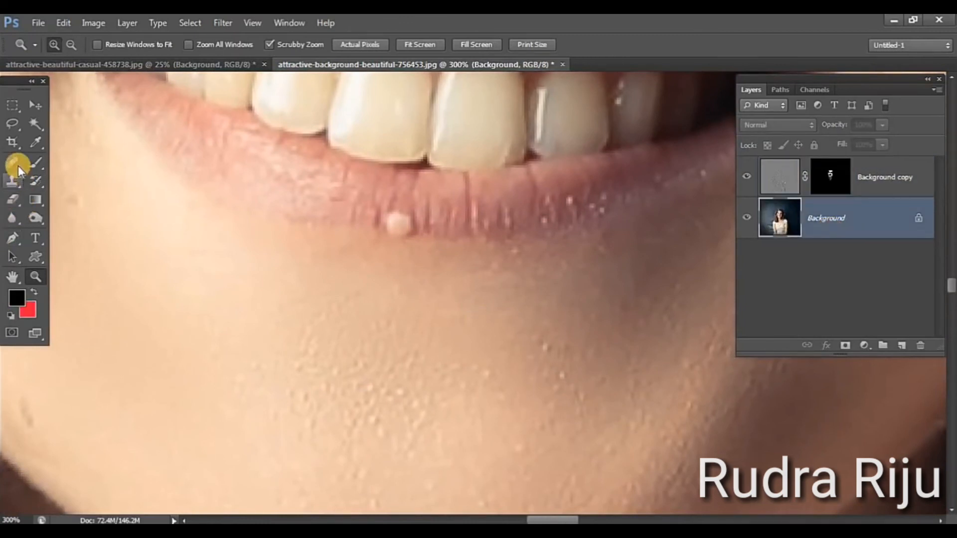
{"action": "left_click_drag", "start_coordinate": [18, 166], "coordinate": [79, 159]}
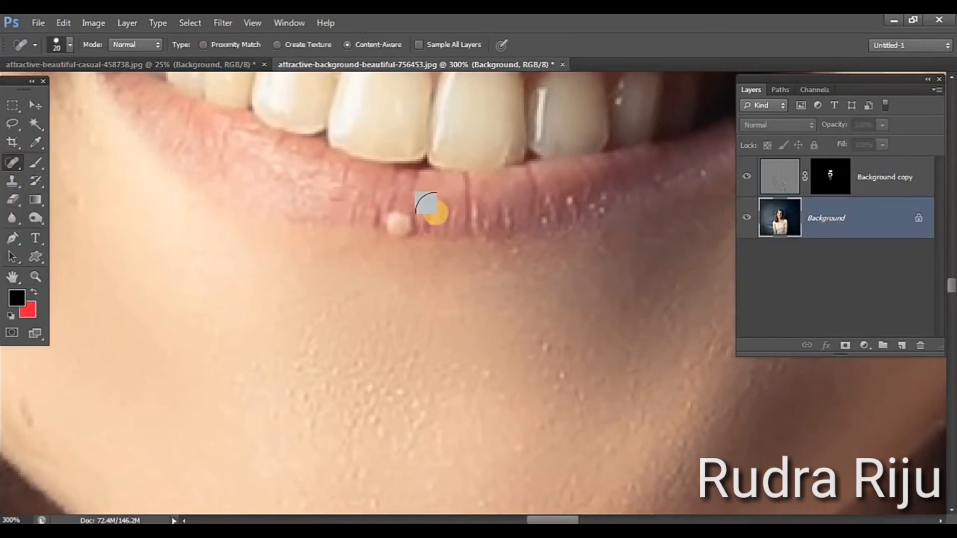
{"action": "left_click_drag", "start_coordinate": [9, 163], "coordinate": [61, 174]}
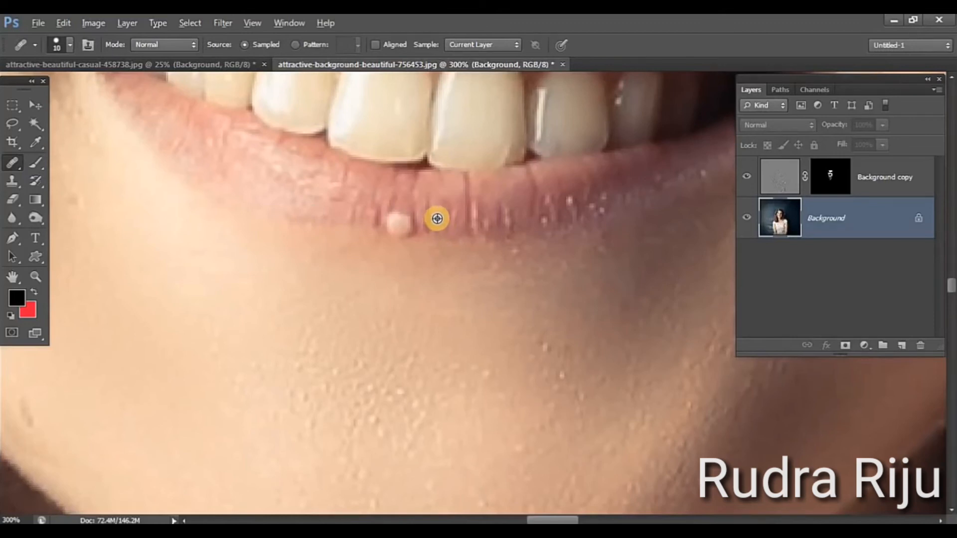
{"action": "left_click", "coordinate": [396, 225], "text": "alt"}
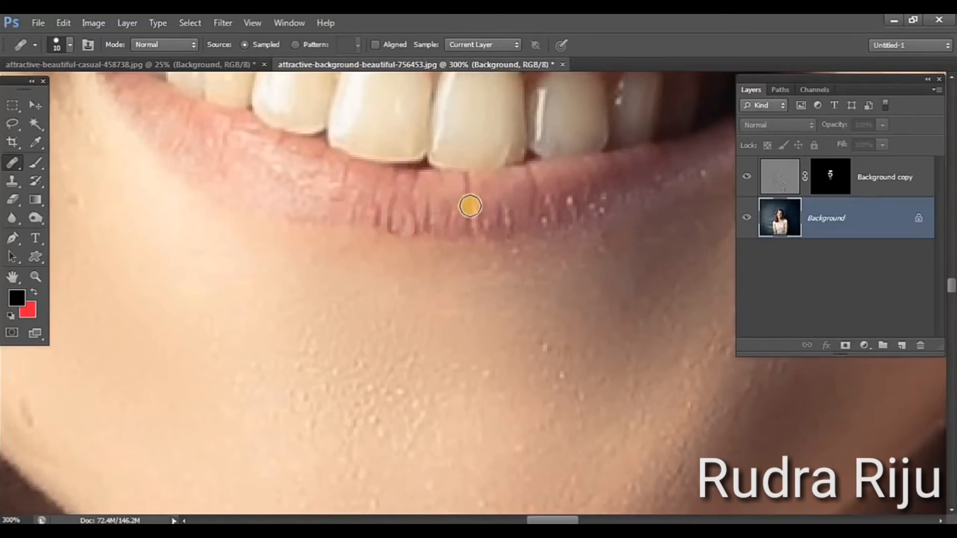
Dab the Healing Brush over several spots on the chin and retouch the edge of the lower lip
{"action": "left_click", "coordinate": [476, 288]}
{"action": "left_click", "coordinate": [562, 319]}
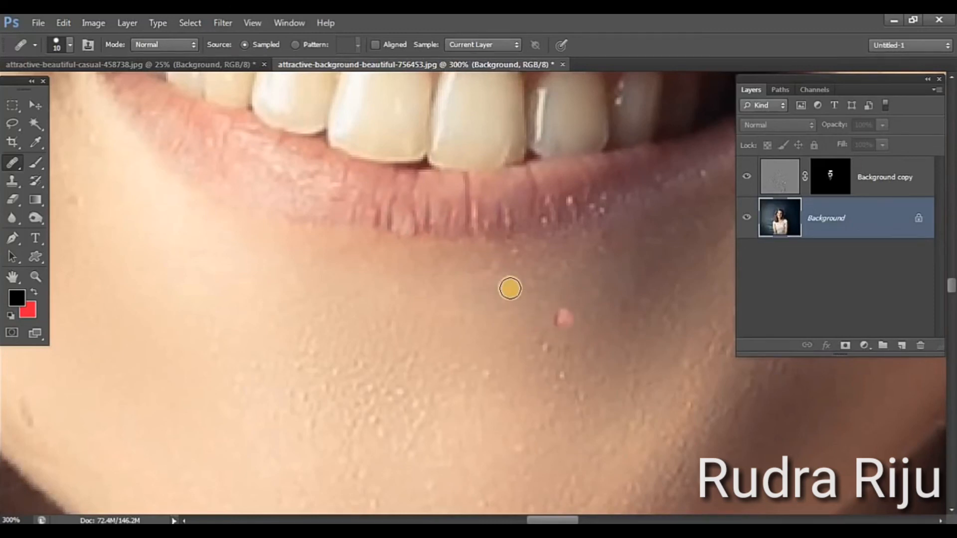
{"action": "left_click", "coordinate": [482, 263]}
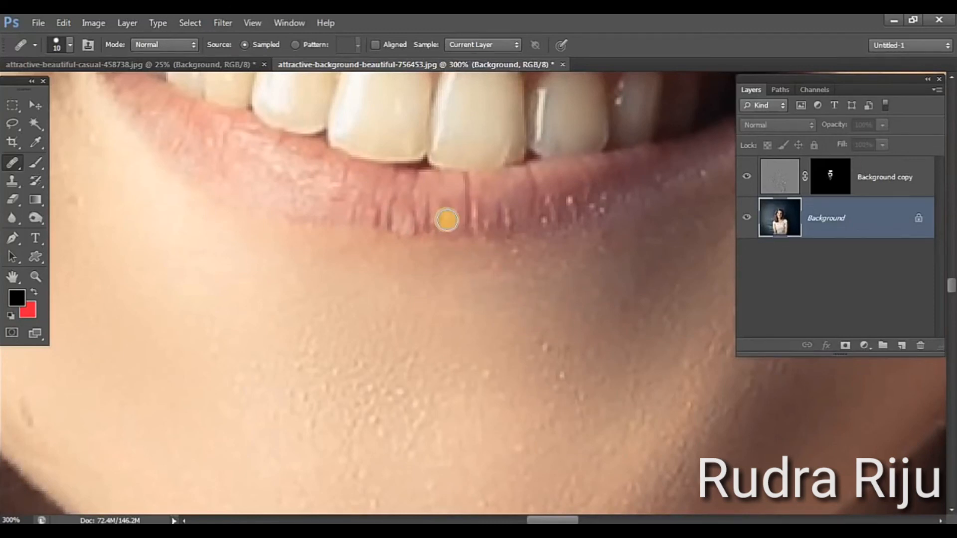
{"action": "left_click", "coordinate": [450, 219], "text": "alt"}
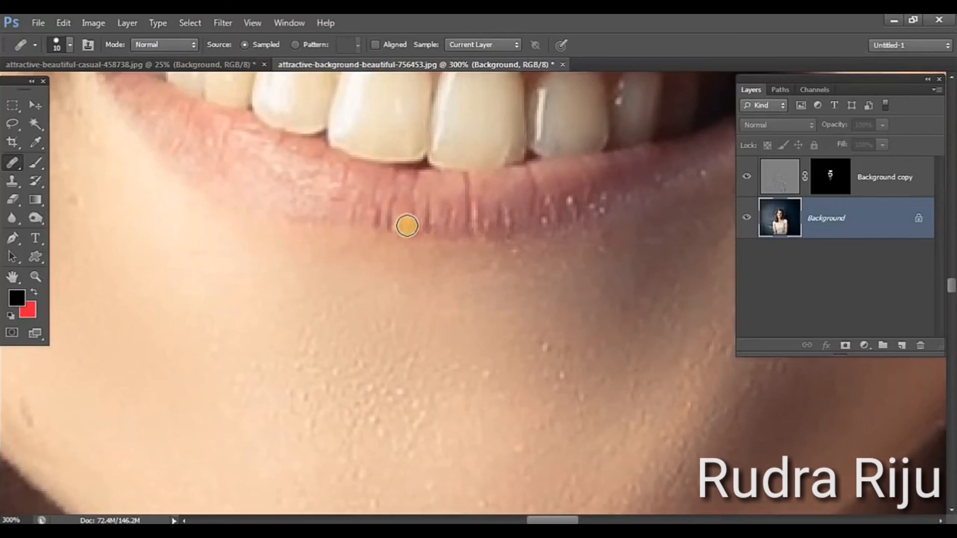
{"action": "left_click", "coordinate": [500, 354]}
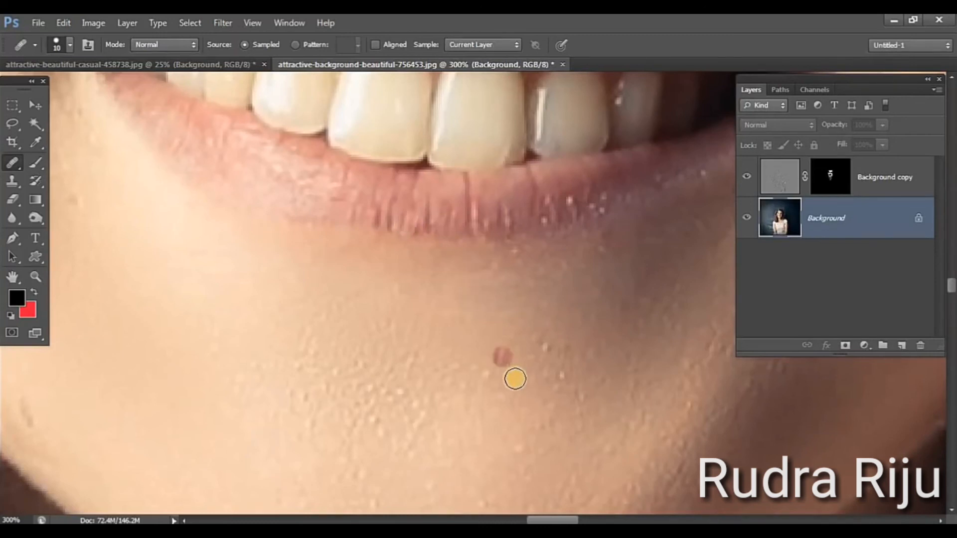
{"action": "left_click", "coordinate": [361, 389]}
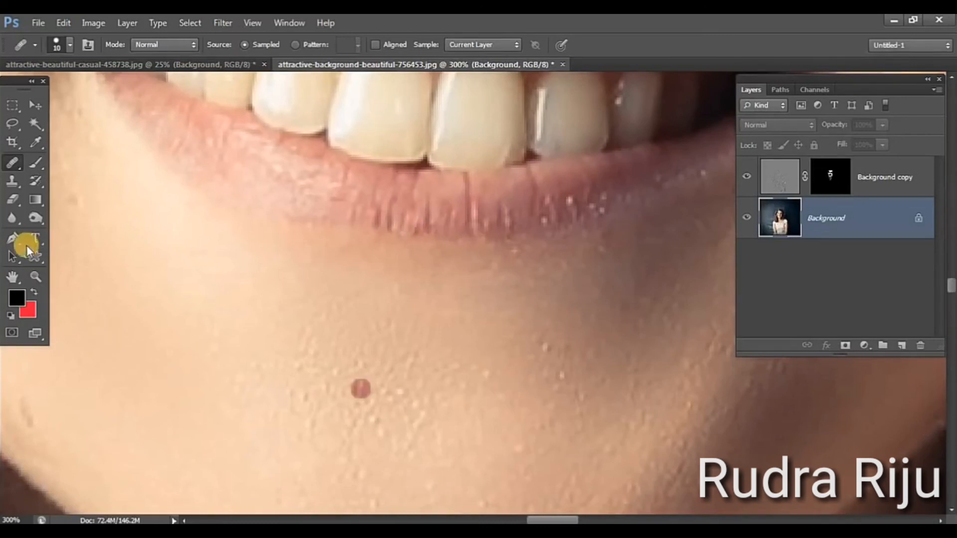
Remove a blemish on the lower cheek beside the mouth corner with a 20-pixel content-aware Spot Healing Brush
{"action": "right_click", "coordinate": [12, 166]}
{"action": "left_click", "coordinate": [79, 162]}
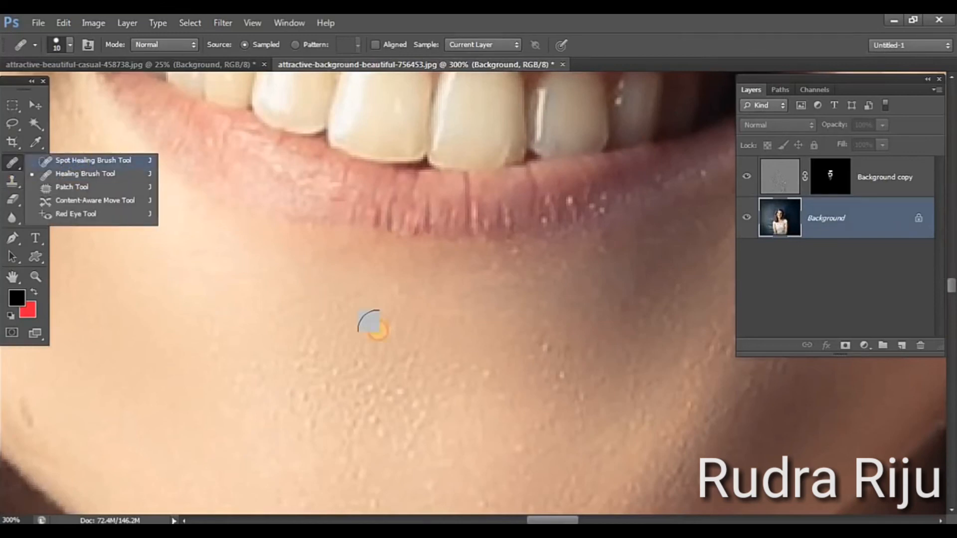
{"action": "left_click_drag", "start_coordinate": [475, 372], "coordinate": [363, 183]}
{"action": "mouse_move", "coordinate": [539, 85]}
{"action": "left_mouse_down"}
{"action": "mouse_move", "coordinate": [455, 337]}
{"action": "mouse_move", "coordinate": [271, 422]}
{"action": "left_mouse_up"}
{"action": "left_click_drag", "start_coordinate": [237, 241], "coordinate": [152, 173]}
{"action": "left_click", "coordinate": [433, 391]}
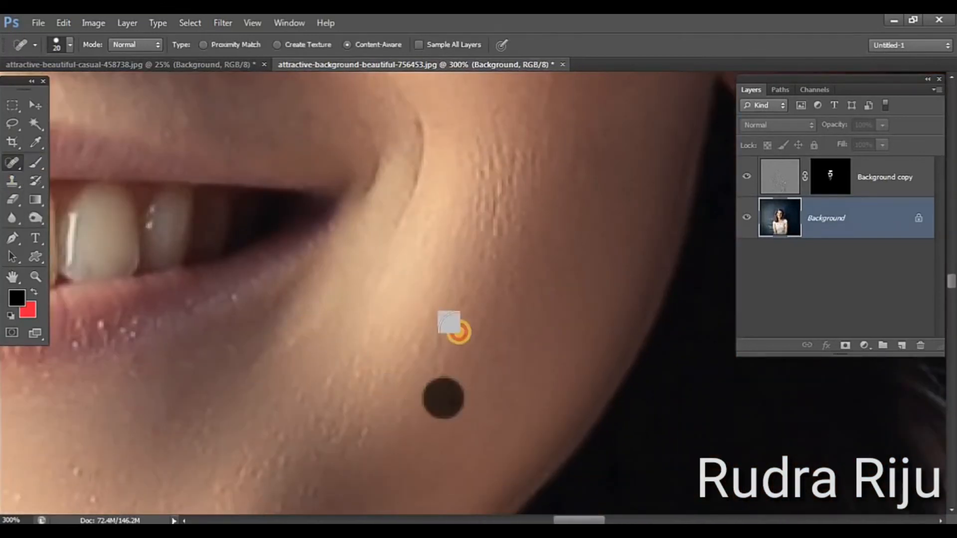
Heal the small spot on the shaded side of the forehead at 100% zoom with the Spot Healing Brush
{"action": "left_click_drag", "start_coordinate": [470, 235], "coordinate": [519, 425]}
{"action": "left_click_drag", "start_coordinate": [478, 197], "coordinate": [521, 367]}
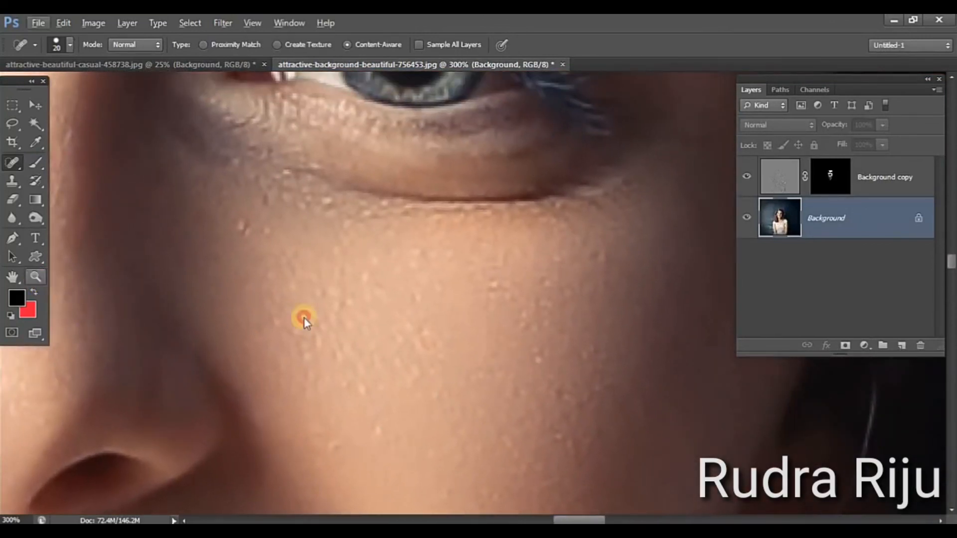
{"action": "key", "text": "z"}
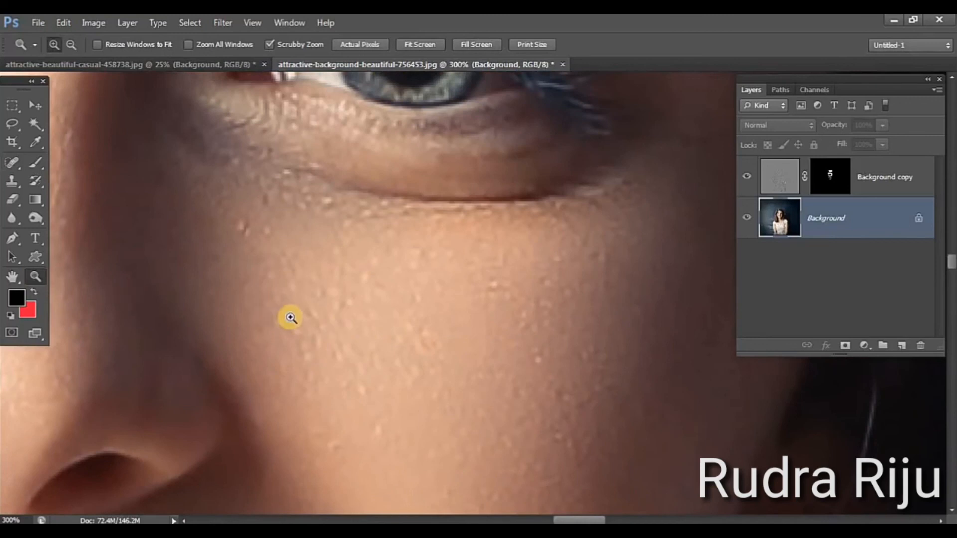
{"action": "left_click", "coordinate": [290, 318], "text": "alt"}
{"action": "left_click", "coordinate": [290, 318], "text": "alt"}
{"action": "left_click_drag", "start_coordinate": [233, 261], "coordinate": [488, 468]}
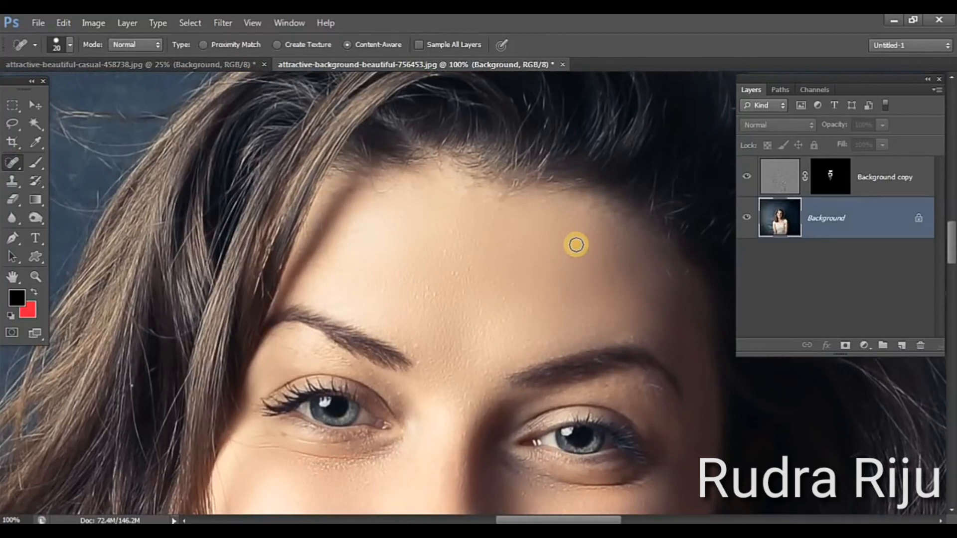
{"action": "left_click", "coordinate": [571, 257]}
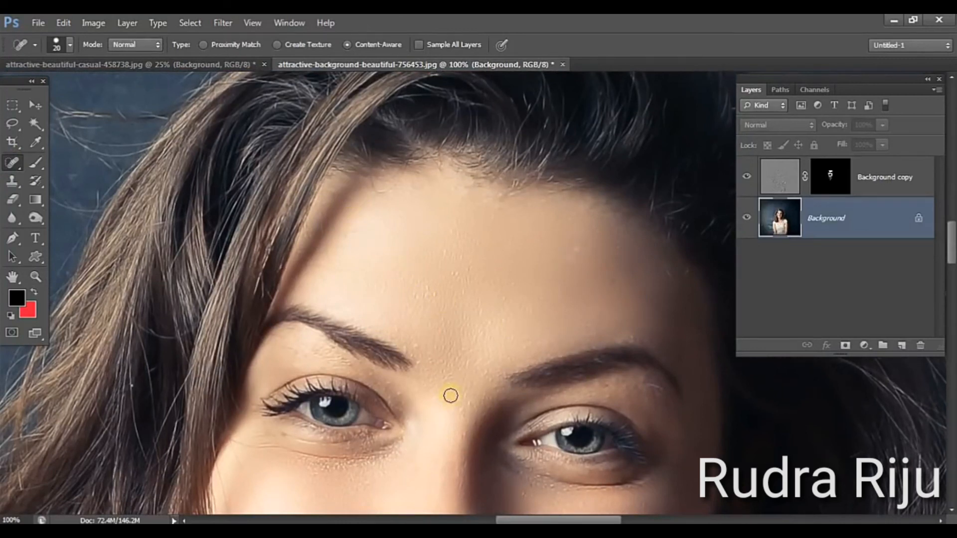
Heal a spot on the shaded lower cheek and remove the small mole on the neck below the chin
{"action": "left_click_drag", "start_coordinate": [463, 429], "coordinate": [455, 235]}
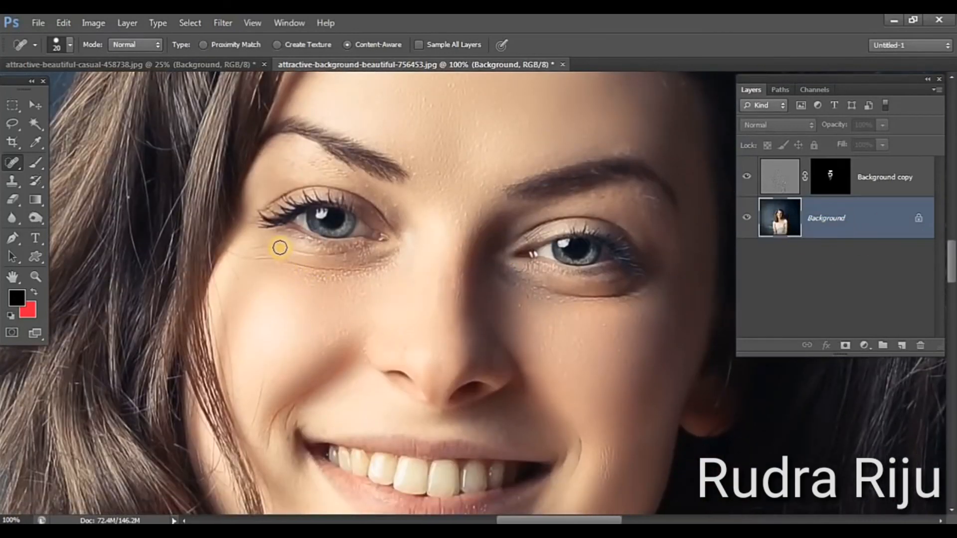
{"action": "left_click_drag", "start_coordinate": [592, 380], "coordinate": [481, 203]}
{"action": "left_click", "coordinate": [515, 339]}
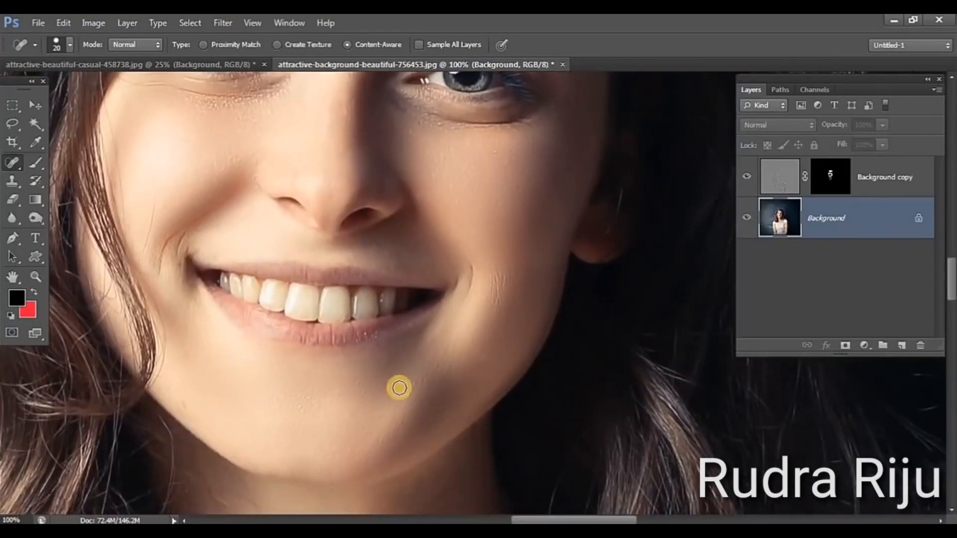
{"action": "left_click_drag", "start_coordinate": [413, 406], "coordinate": [459, 279]}
{"action": "left_click_drag", "start_coordinate": [459, 371], "coordinate": [461, 264]}
{"action": "left_click_drag", "start_coordinate": [401, 344], "coordinate": [398, 285]}
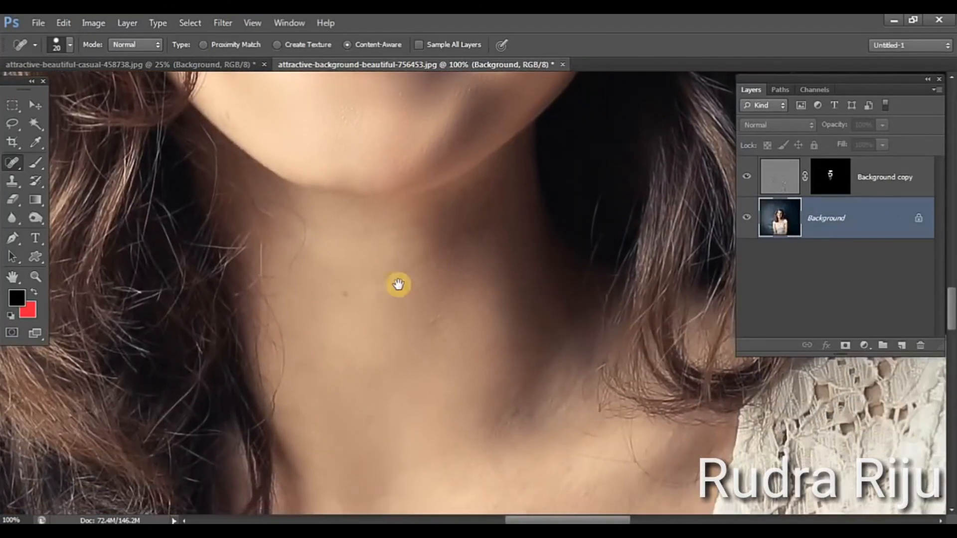
{"action": "left_click", "coordinate": [348, 294]}
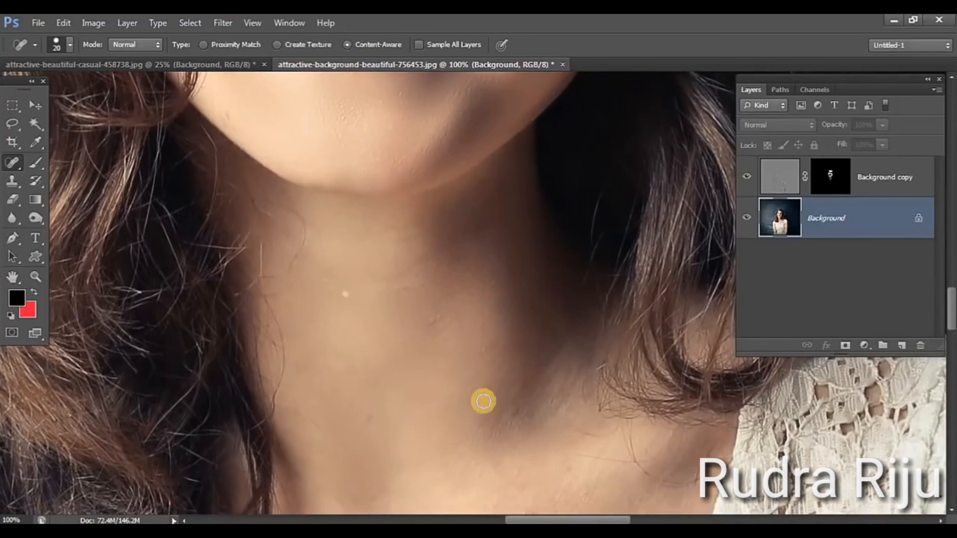
Retouch a spot on the upper chest near the stray hairs above the lace neckline
{"action": "left_click_drag", "start_coordinate": [501, 384], "coordinate": [456, 215]}
{"action": "mouse_move", "coordinate": [506, 469]}
{"action": "left_mouse_down"}
{"action": "mouse_move", "coordinate": [474, 286]}
{"action": "mouse_move", "coordinate": [472, 296]}
{"action": "left_mouse_up"}
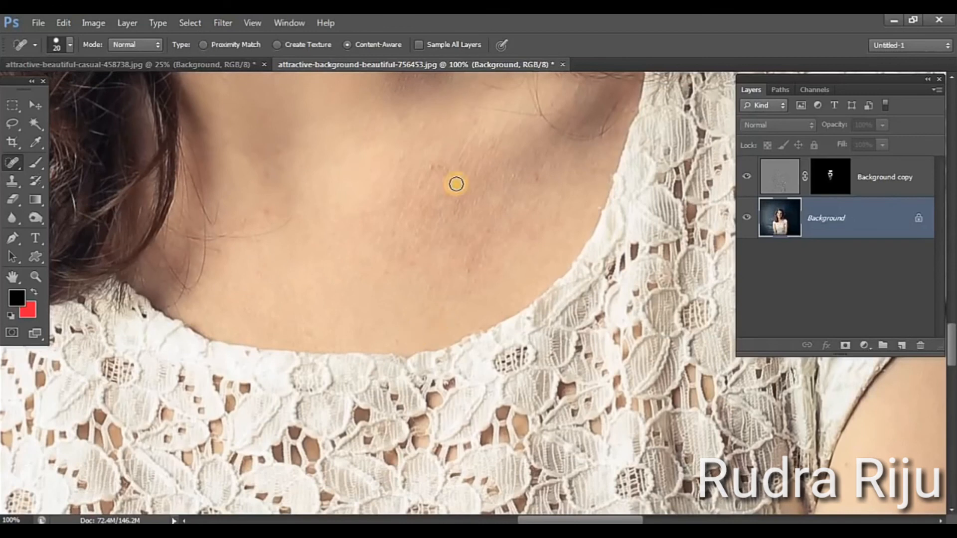
{"action": "left_click", "coordinate": [267, 210]}
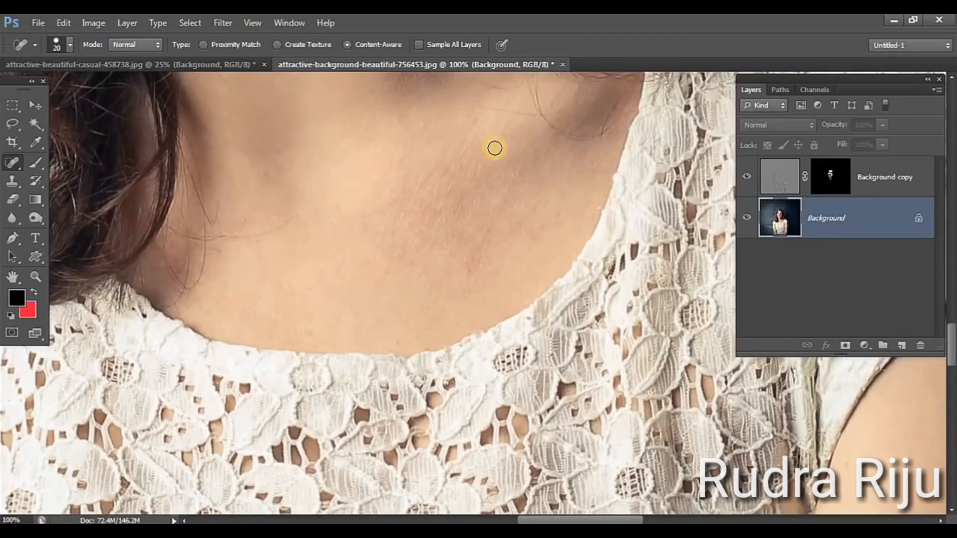
Raise the Background layer's saturation to +8 with a Hue/Saturation adjustment
{"action": "left_click_drag", "start_coordinate": [522, 160], "coordinate": [703, 413]}
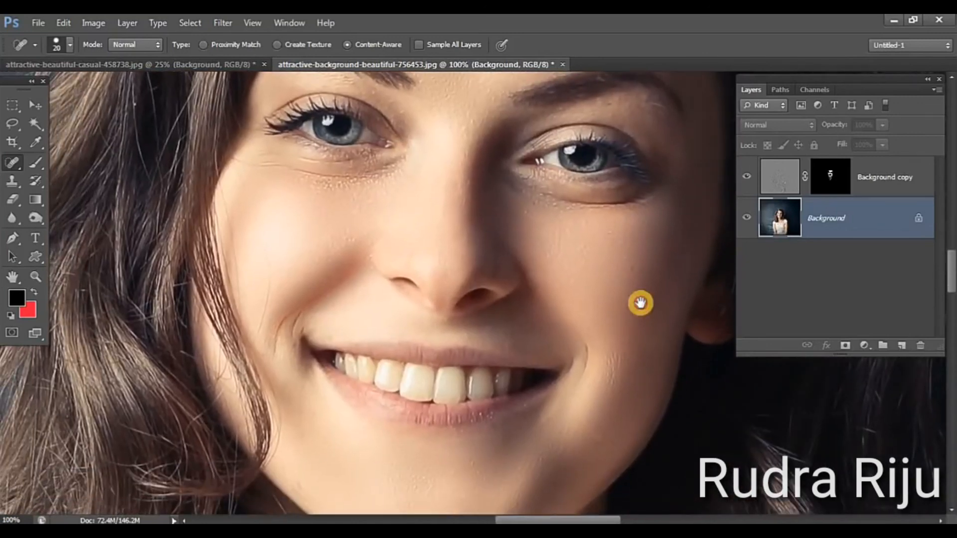
{"action": "left_click_drag", "start_coordinate": [669, 380], "coordinate": [639, 299]}
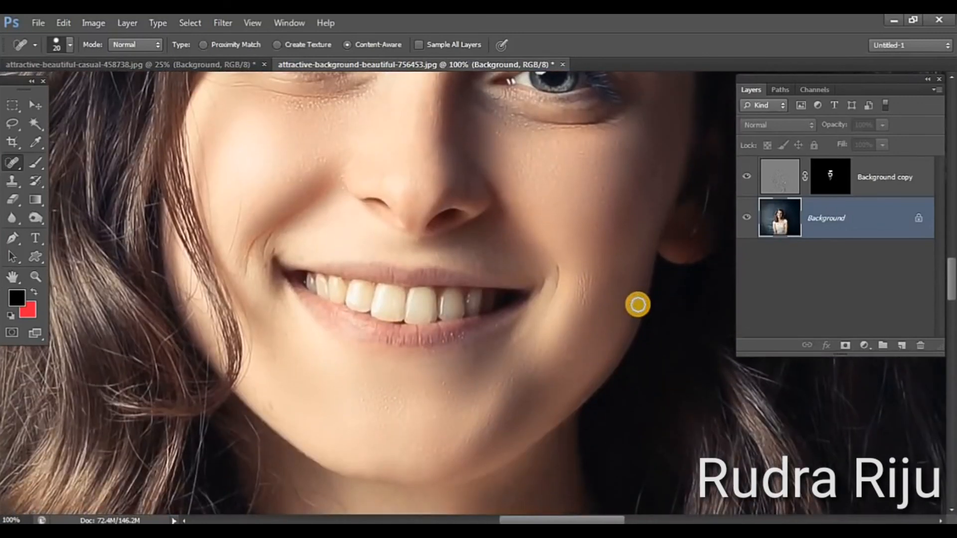
{"action": "key", "text": "ctrl+u"}
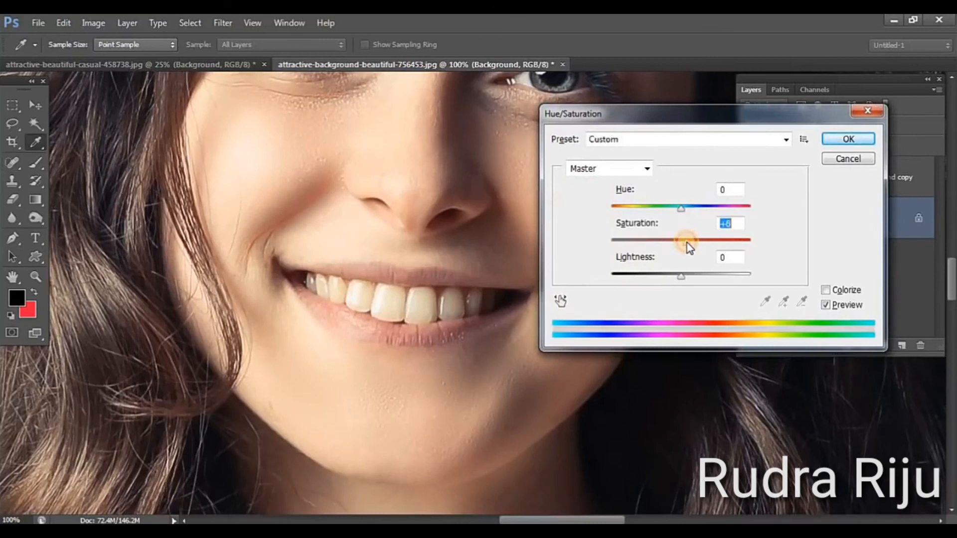
{"action": "left_click", "coordinate": [837, 141]}
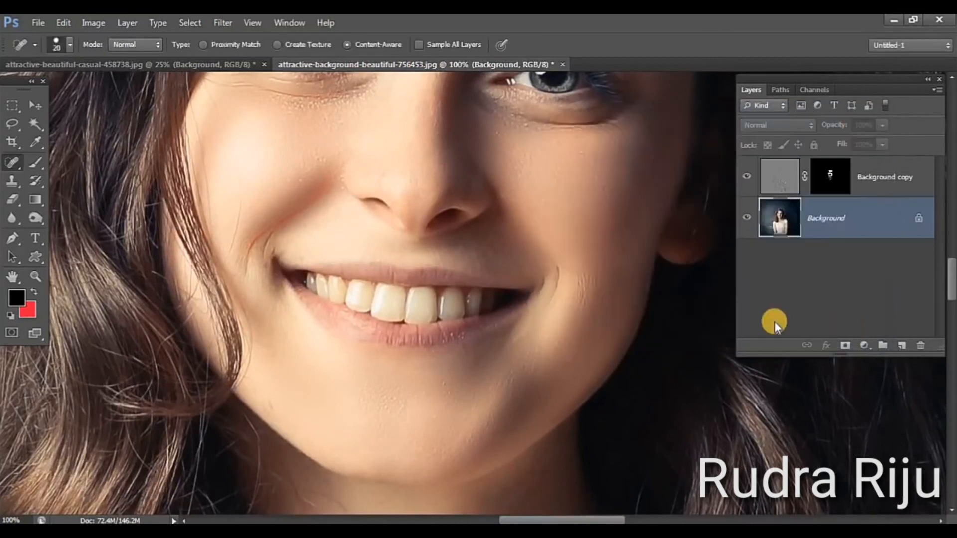
Compare the face before and after smoothing by hiding and showing the Background copy layer twice
{"action": "left_click", "coordinate": [747, 179]}
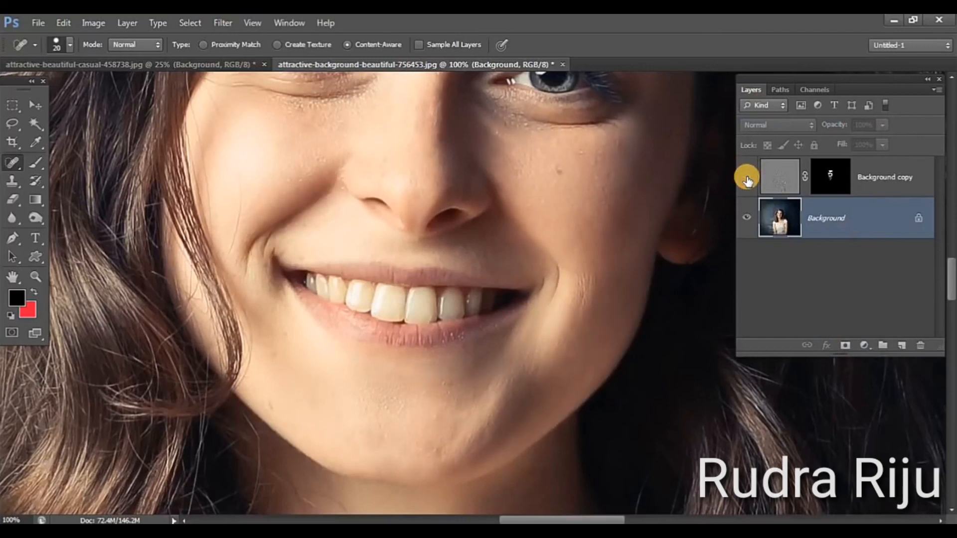
{"action": "left_click", "coordinate": [746, 178]}
{"action": "left_click", "coordinate": [746, 179]}
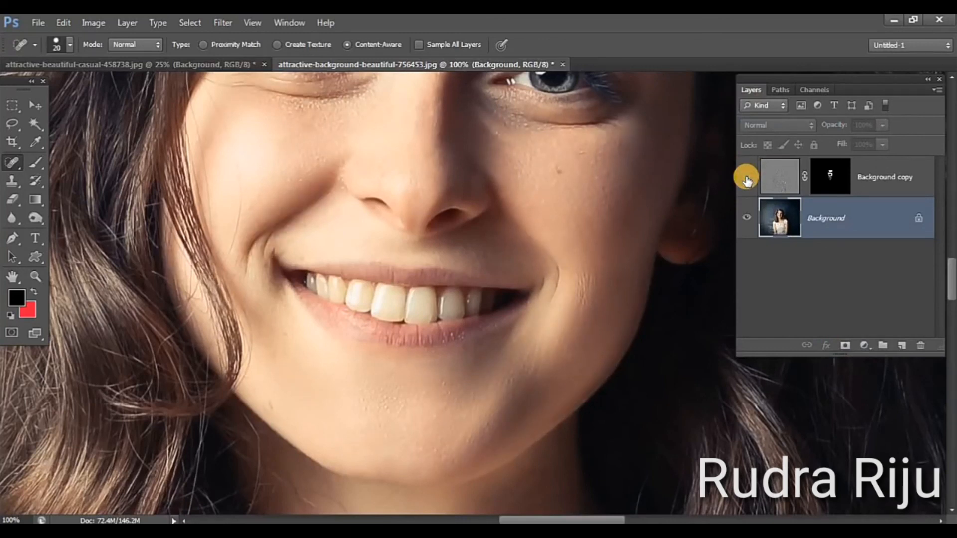
{"action": "left_click", "coordinate": [746, 179]}
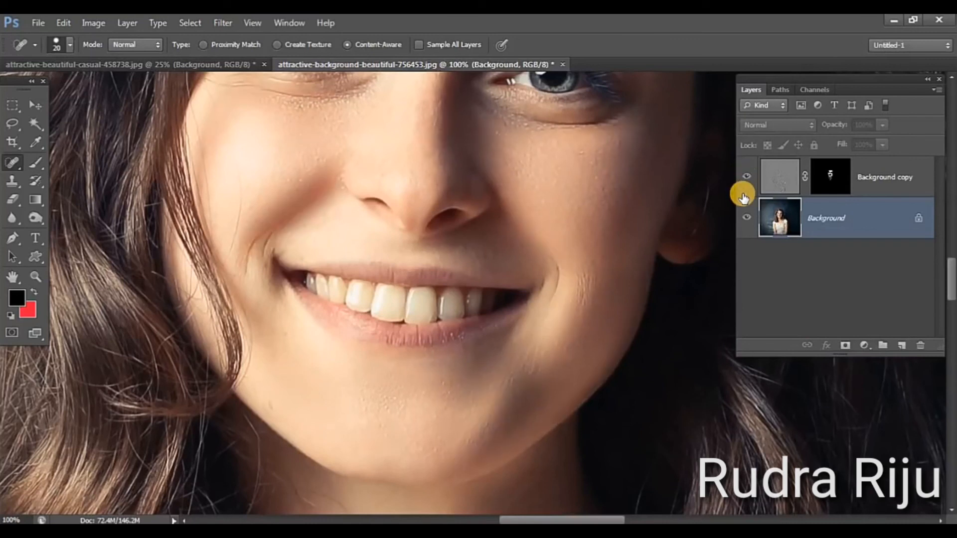